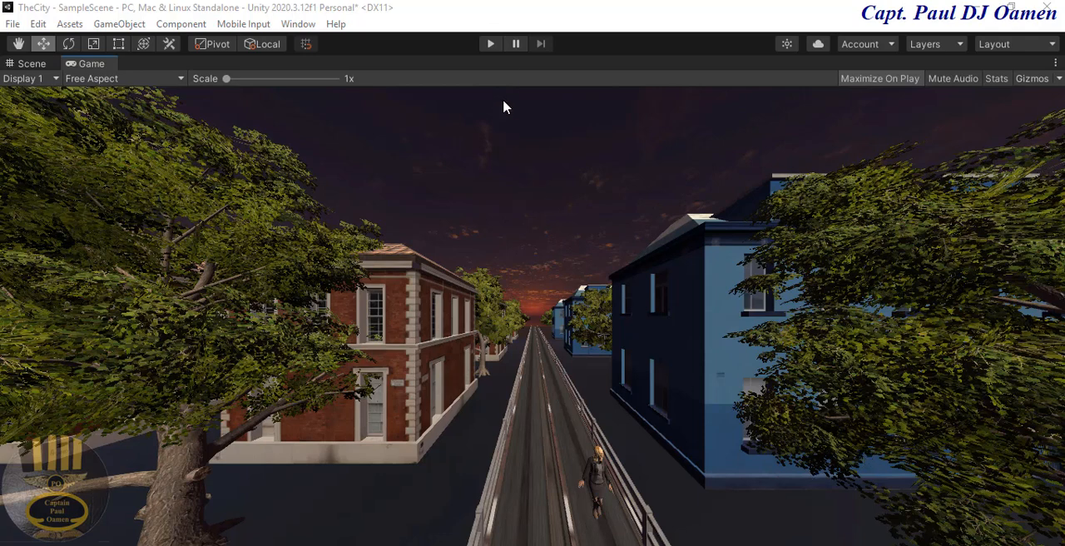
# Step: Play-test the city scene in the game view and stop the playback
pyautogui.click(489, 45)
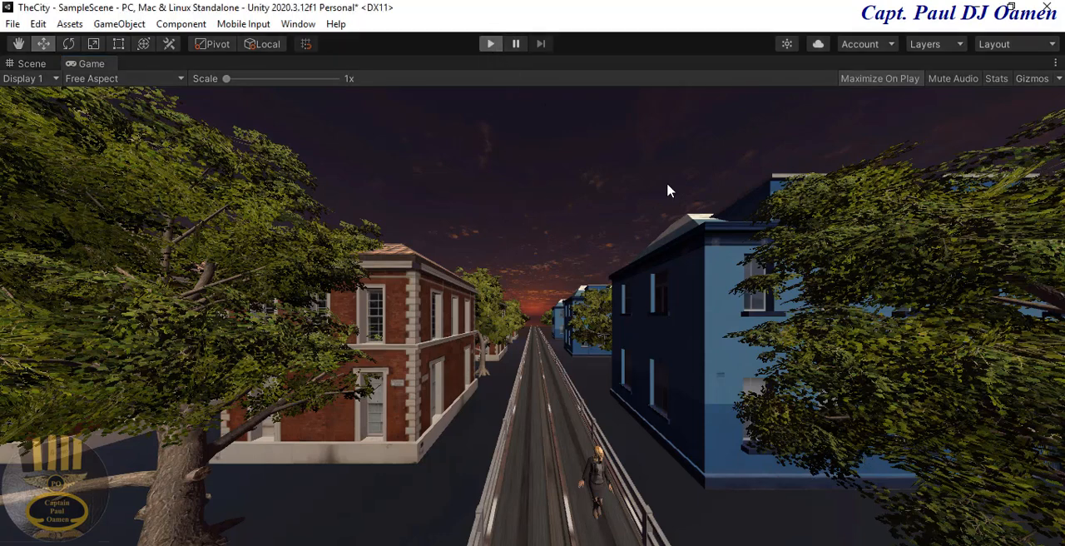
pyautogui.click(489, 44)
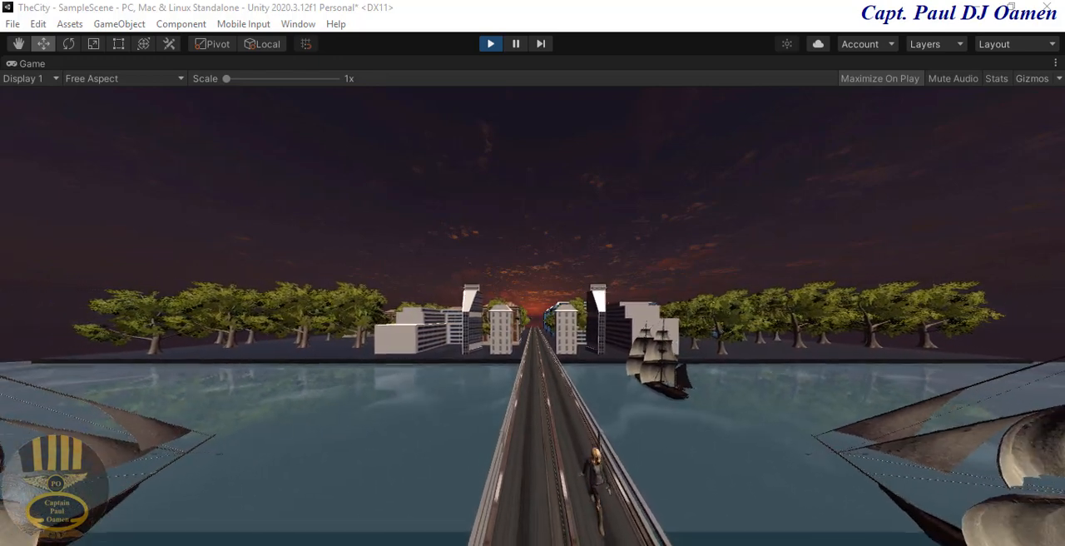
pyautogui.click(630, 544)
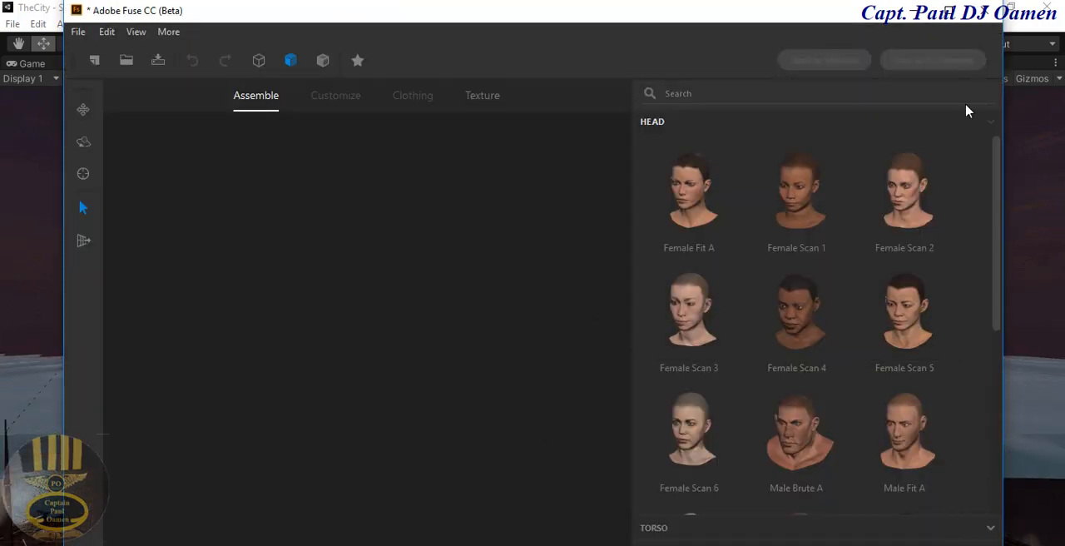
pyautogui.click(913, 17)
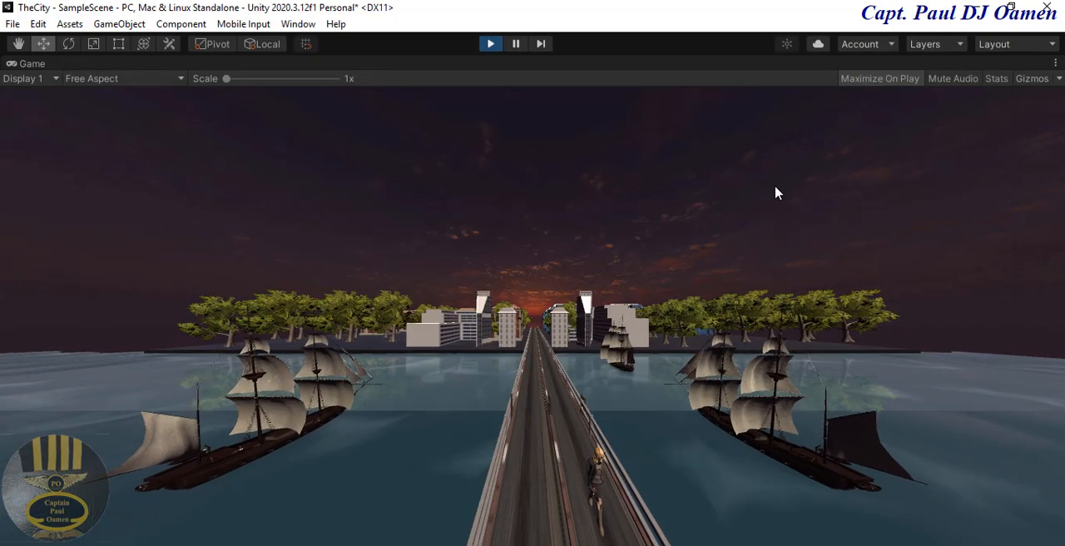
pyautogui.click(491, 45)
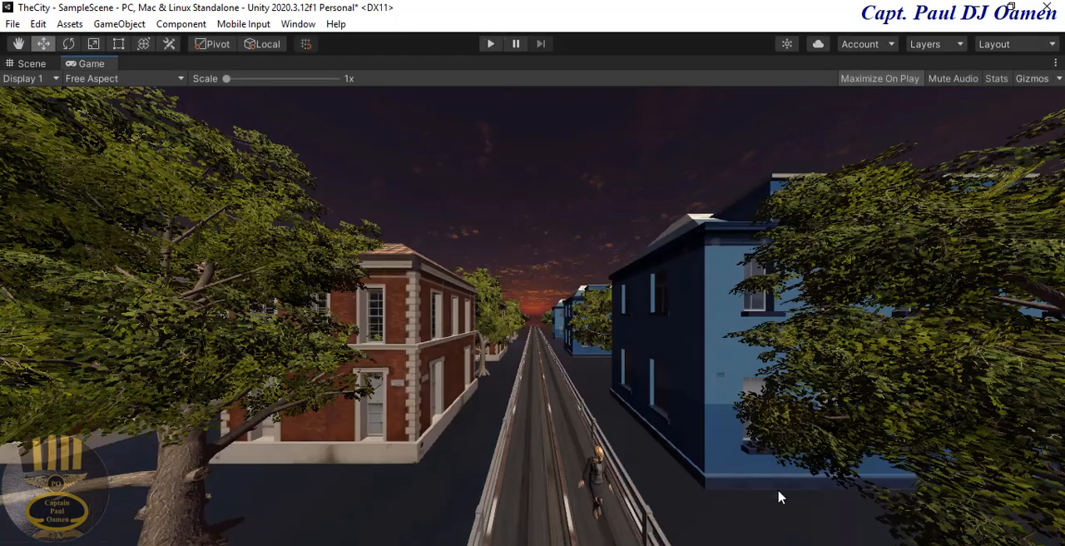
# Step: Switch to Adobe Fuse in full-window size, browse the heads and attach the Female Scan 1 arms to the character
pyautogui.click(678, 545)
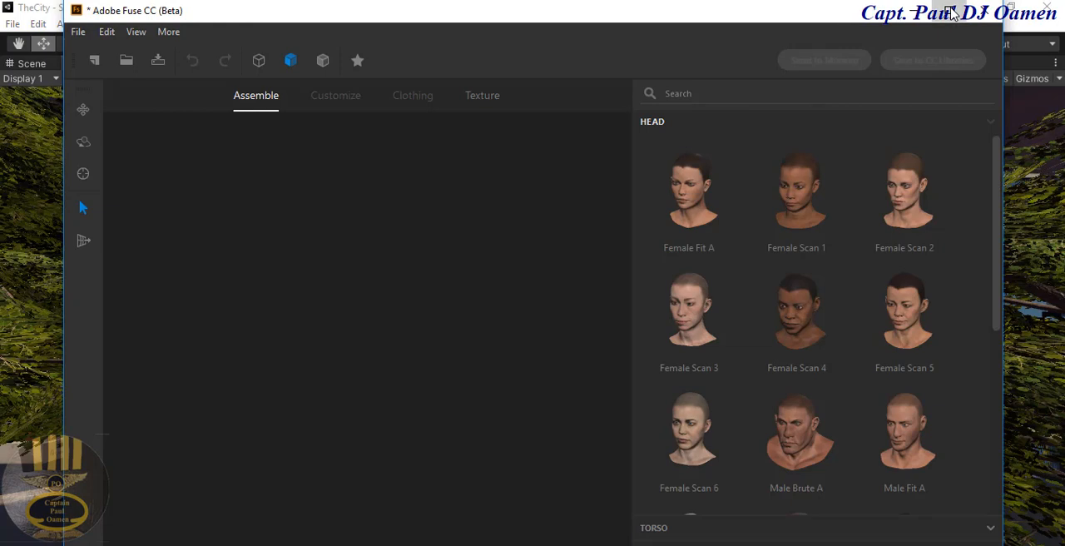
pyautogui.click(951, 15)
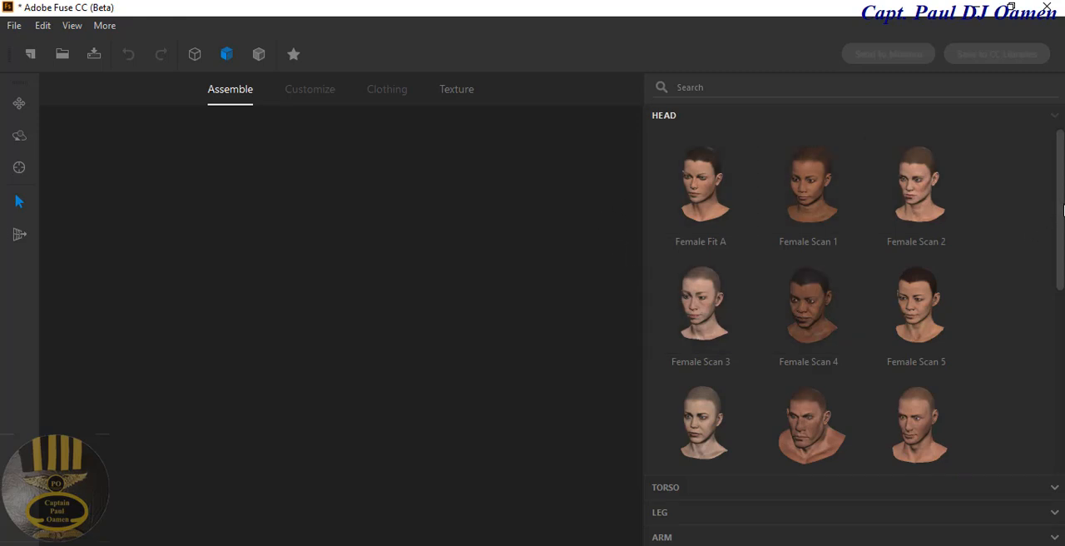
pyautogui.scroll(-5, 857, 299)
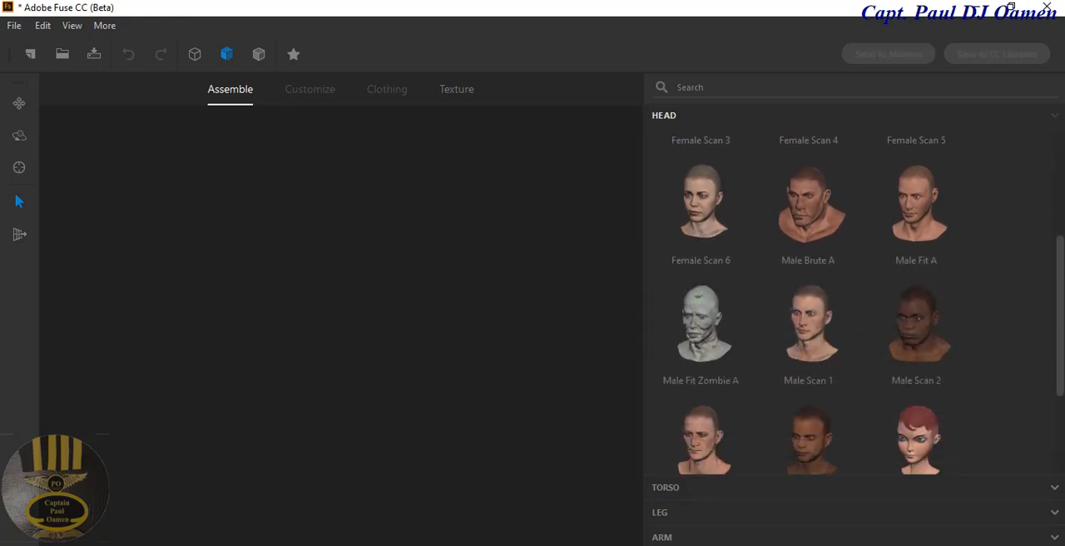
pyautogui.scroll(5, 857, 299)
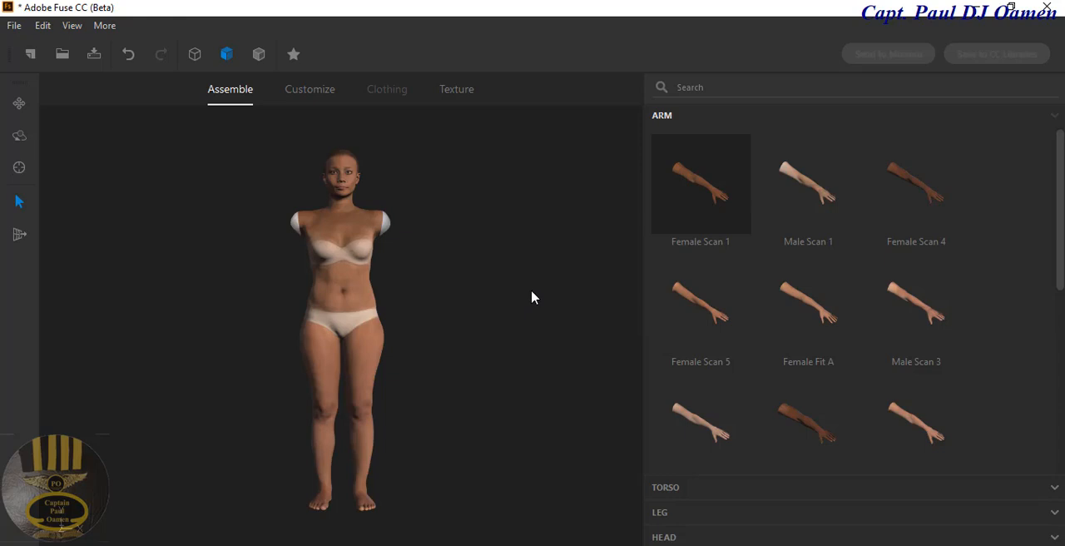
pyautogui.click(657, 214)
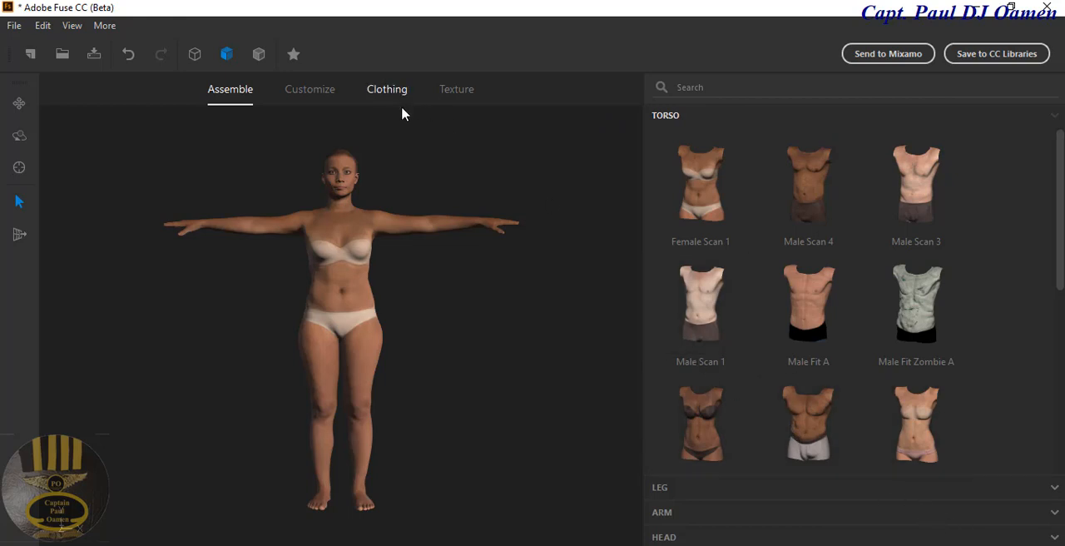
# Step: Dress the assembled character in the 3Quarter Sleeve Tee
pyautogui.click(325, 91)
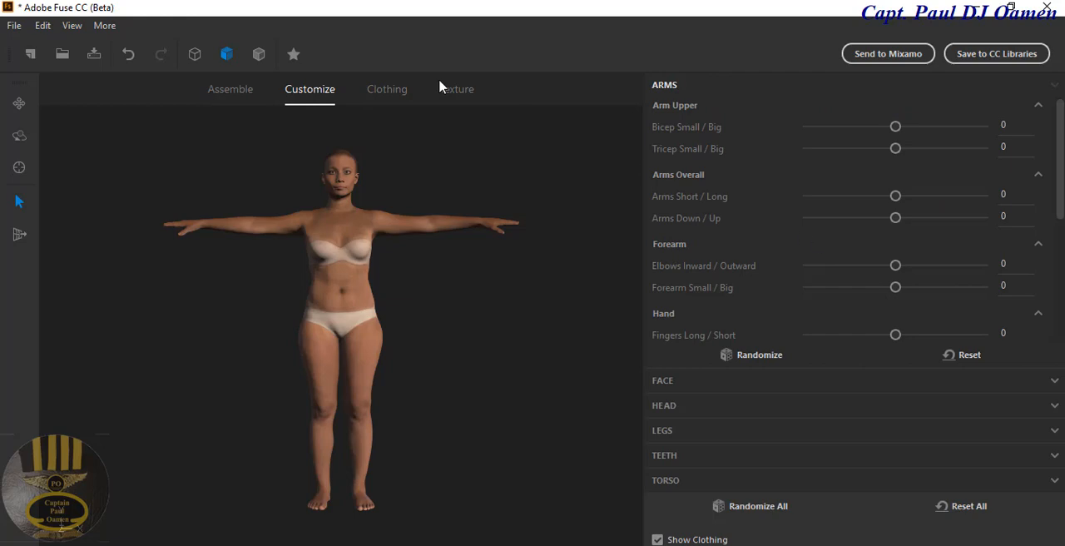
pyautogui.click(389, 90)
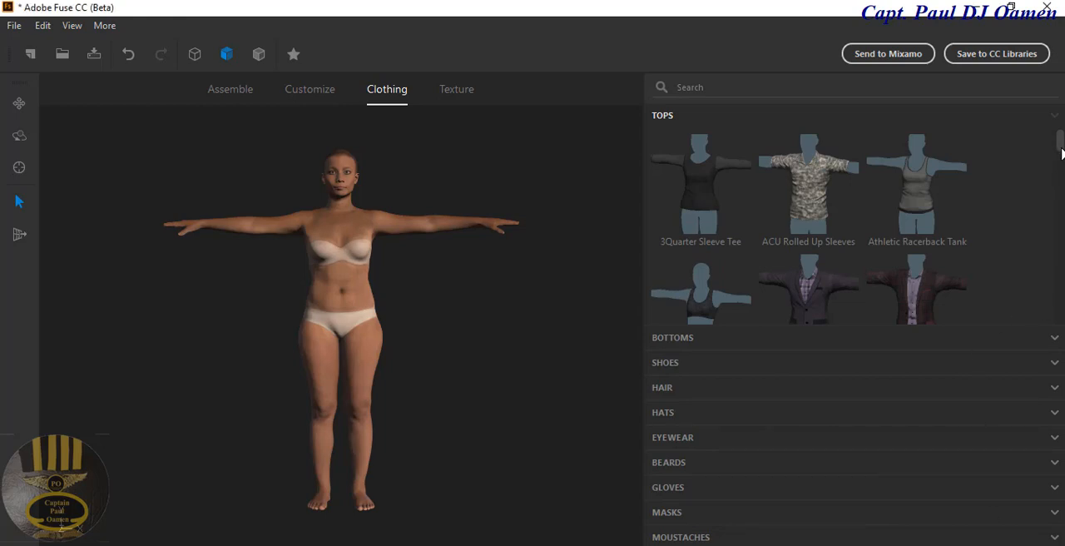
pyautogui.click(725, 201)
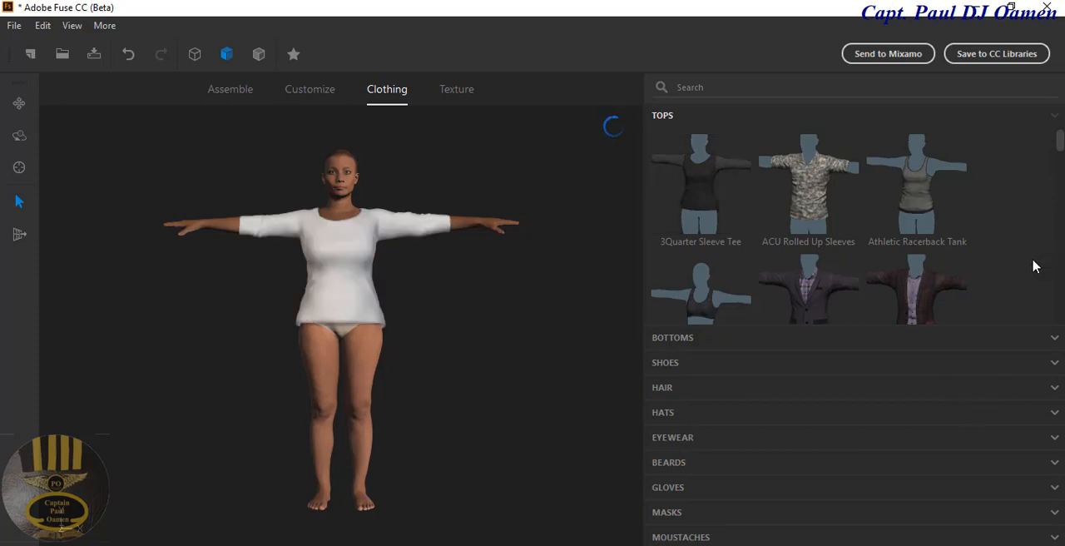
# Step: Browse the available bottoms and put the Pencil Skirt on the character
pyautogui.click(677, 339)
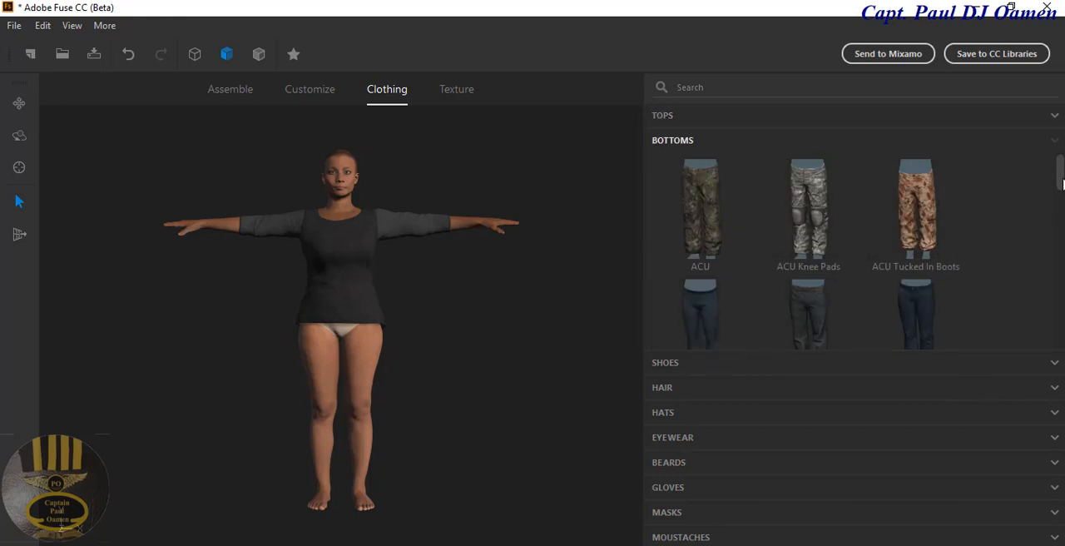
pyautogui.scroll(-3, 1031, 234)
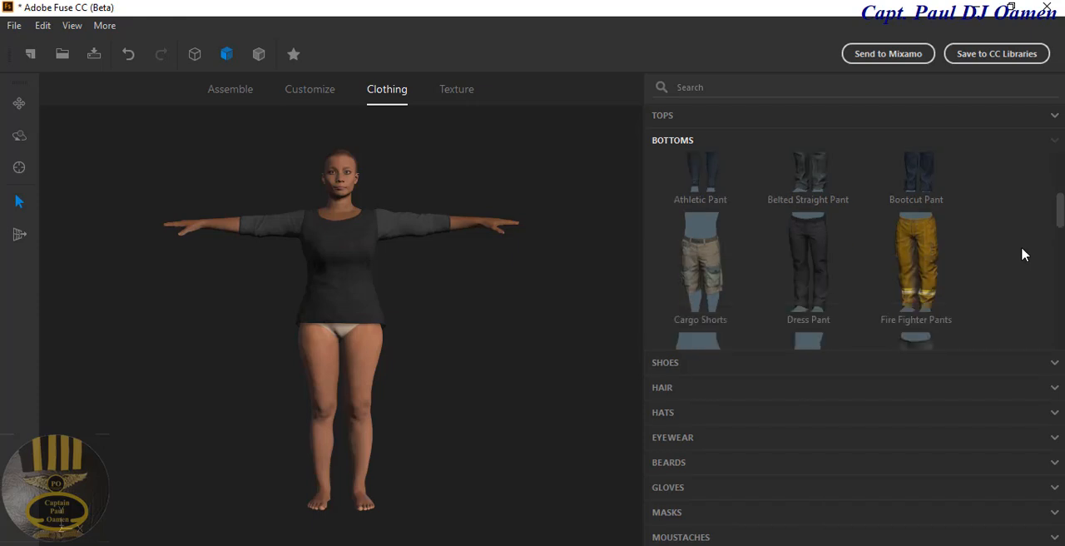
pyautogui.scroll(3, 1020, 250)
pyautogui.scroll(-6, 1019, 256)
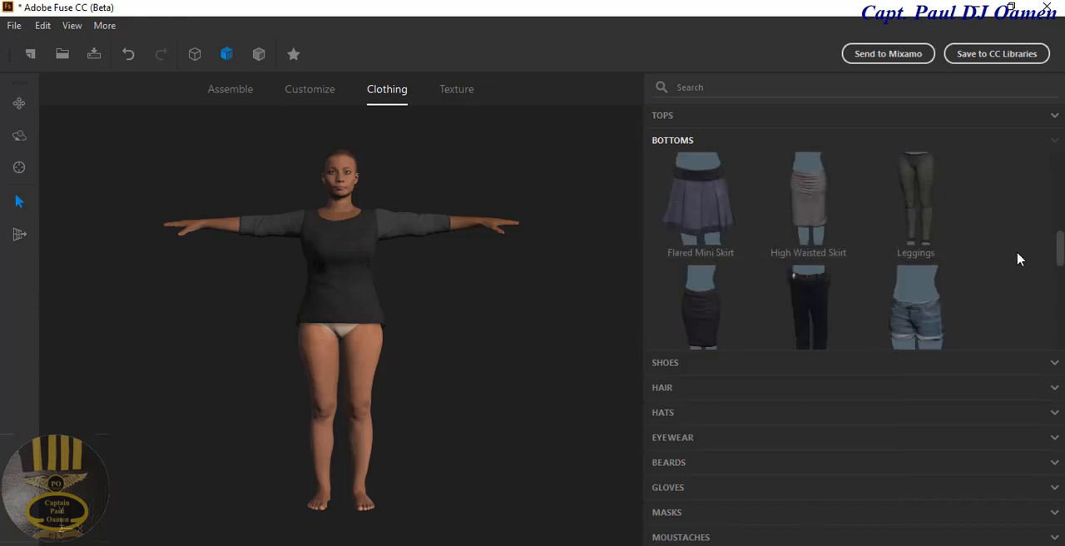
pyautogui.scroll(-2, 1035, 264)
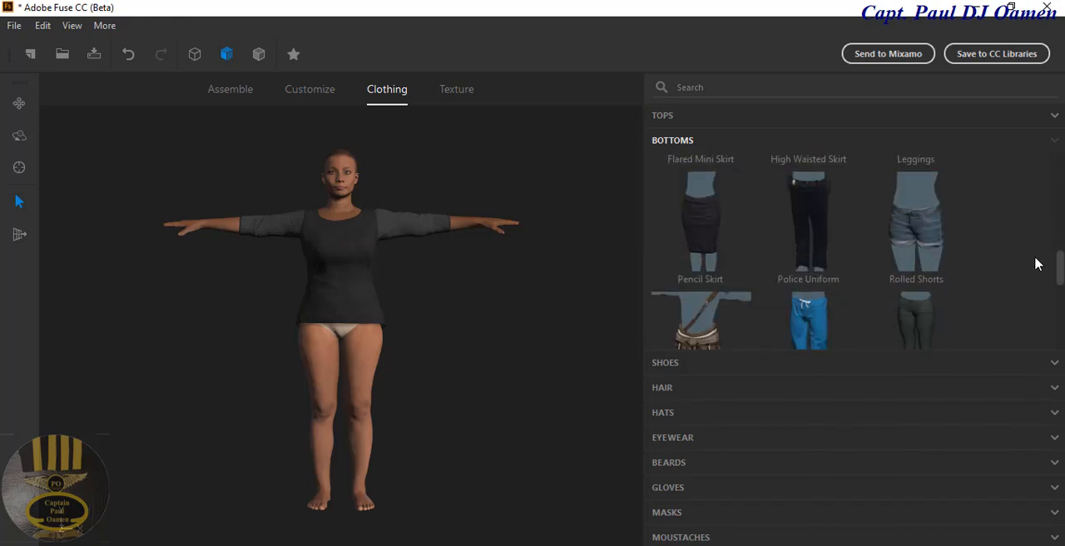
pyautogui.scroll(-5, 1036, 269)
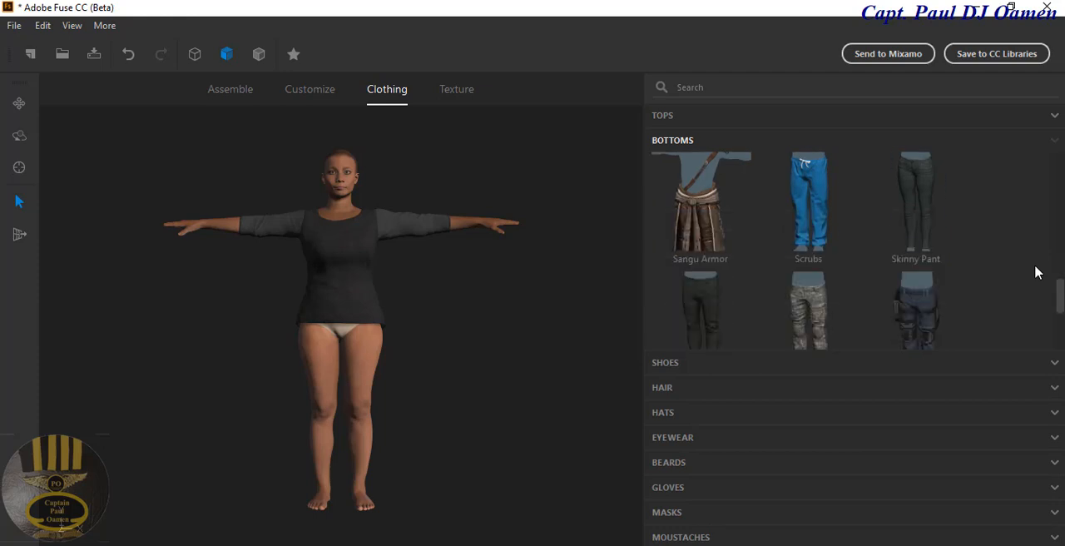
pyautogui.scroll(4, 1035, 272)
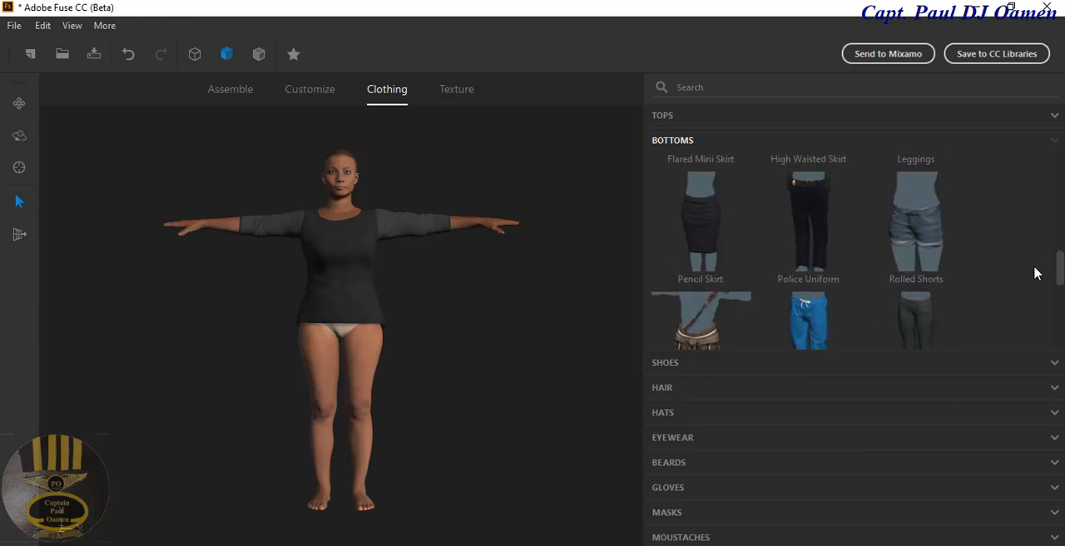
pyautogui.click(713, 243)
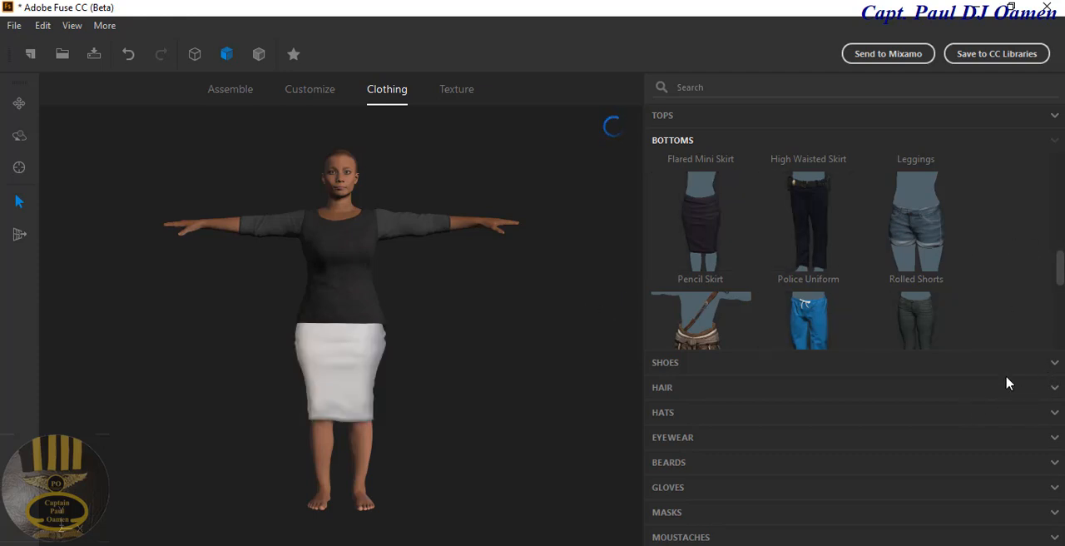
# Step: Put the Wedge Ankle Heel shoes on the character
pyautogui.click(947, 363)
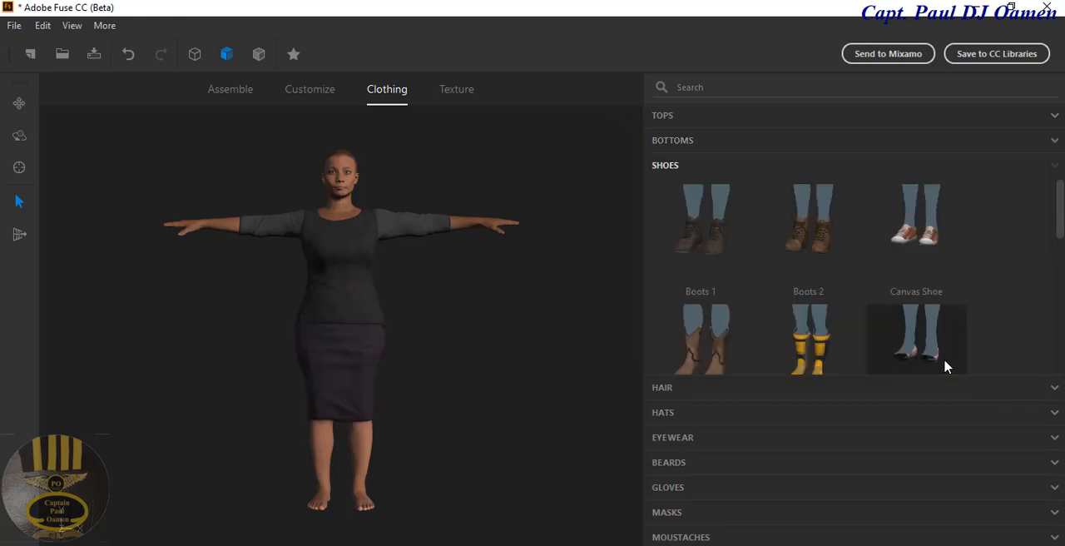
pyautogui.scroll(-5, 1010, 289)
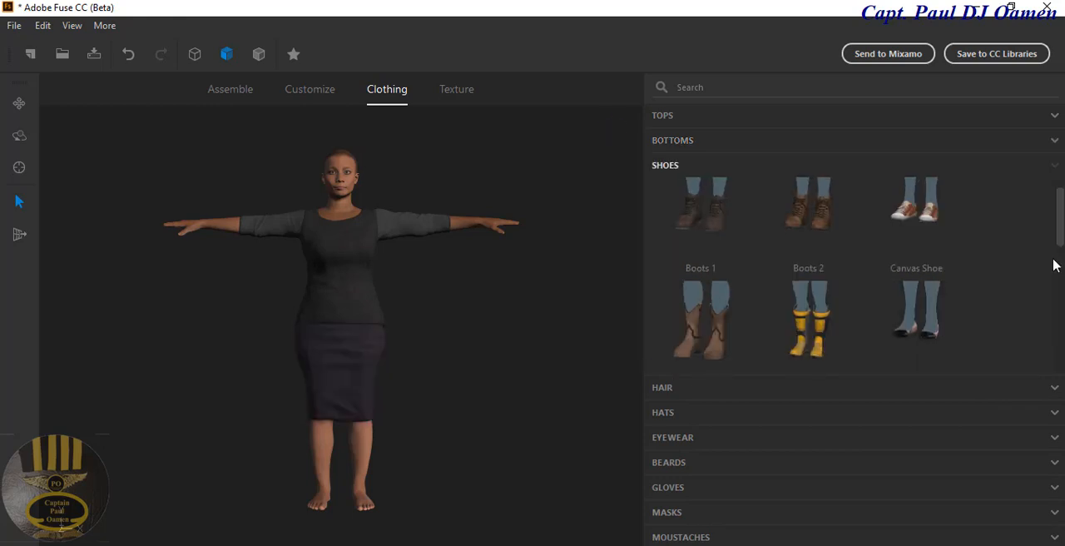
pyautogui.scroll(-2, 1009, 288)
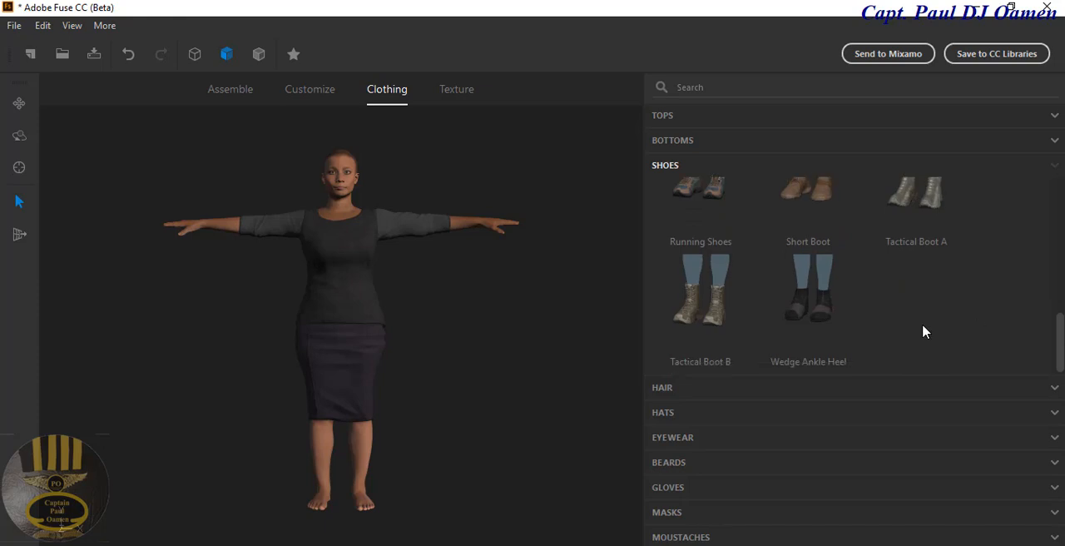
pyautogui.click(835, 302)
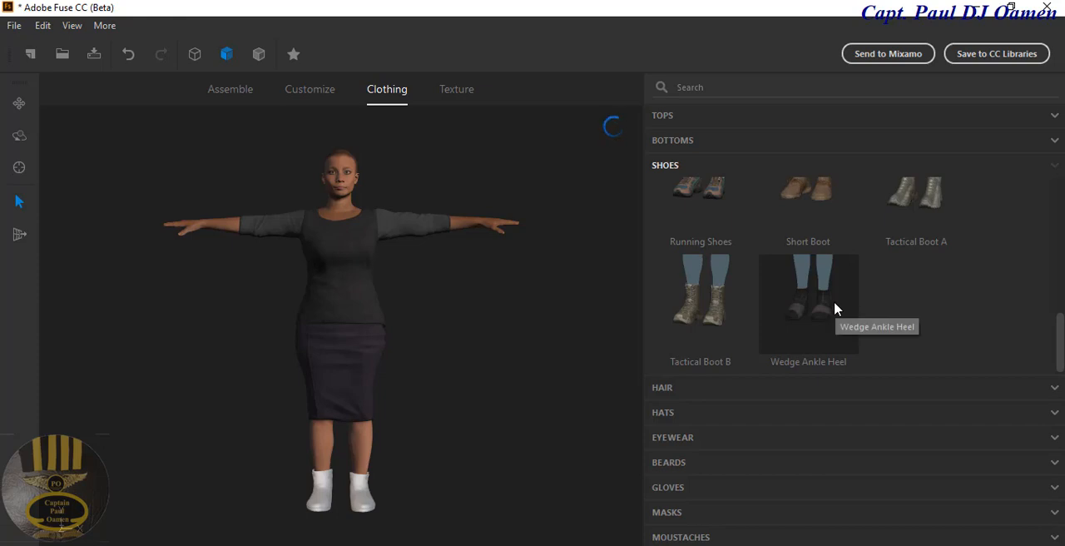
# Step: Give the character the Alpha Bob Parted Bangs hairstyle
pyautogui.click(763, 392)
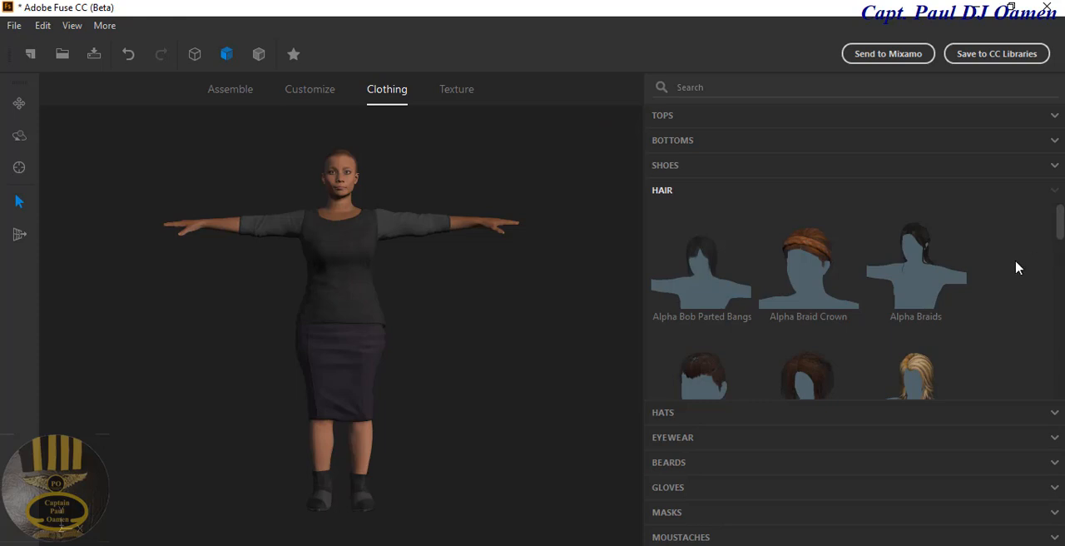
pyautogui.scroll(-1, 1017, 267)
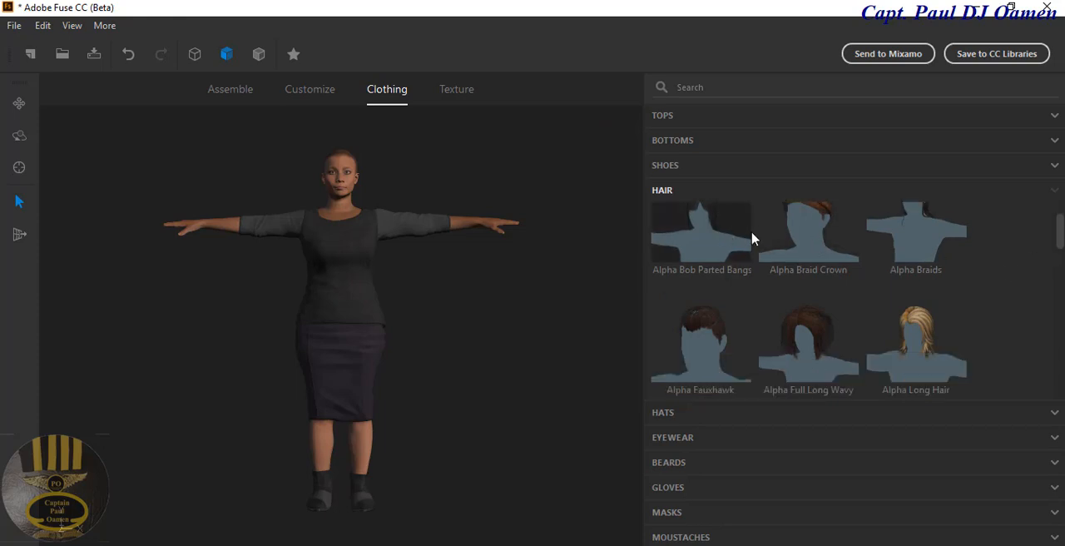
pyautogui.scroll(1, 1021, 303)
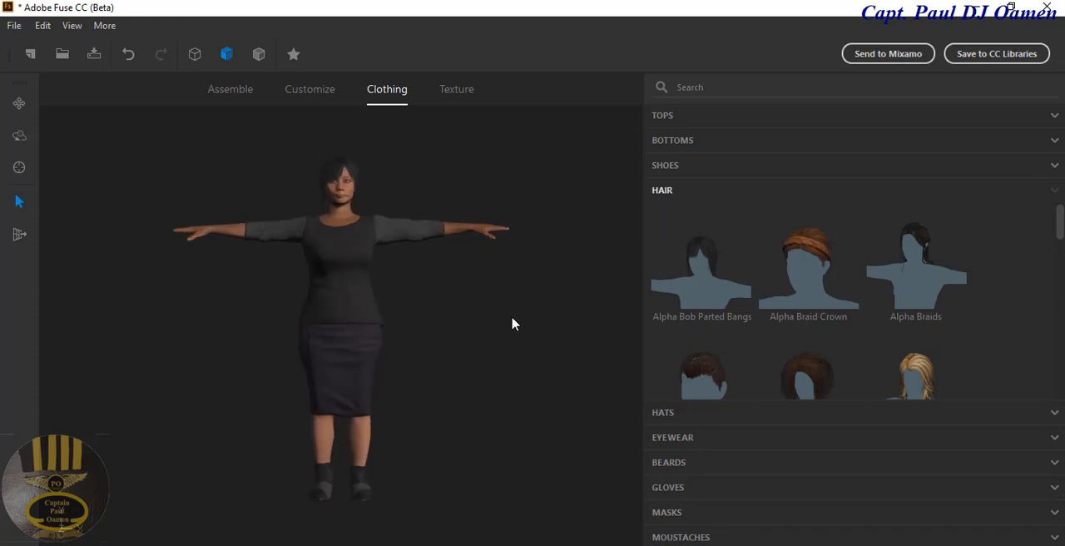
# Step: Examine the dressed character from several angles and distances
pyautogui.moveTo(512, 324); pyautogui.dragTo(433, 325)
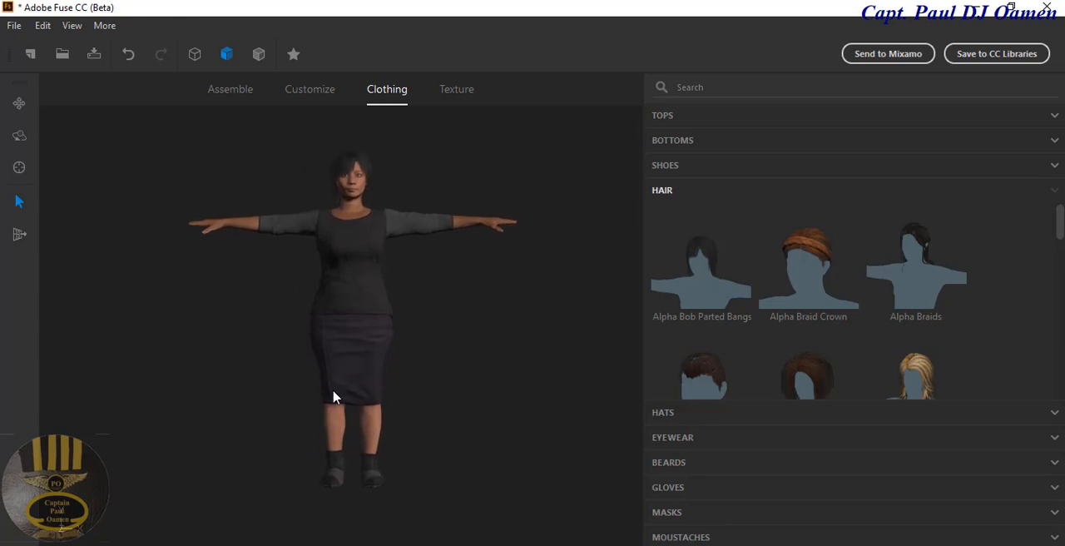
pyautogui.moveTo(295, 386); pyautogui.dragTo(246, 380)
pyautogui.scroll(-5, 441, 394)
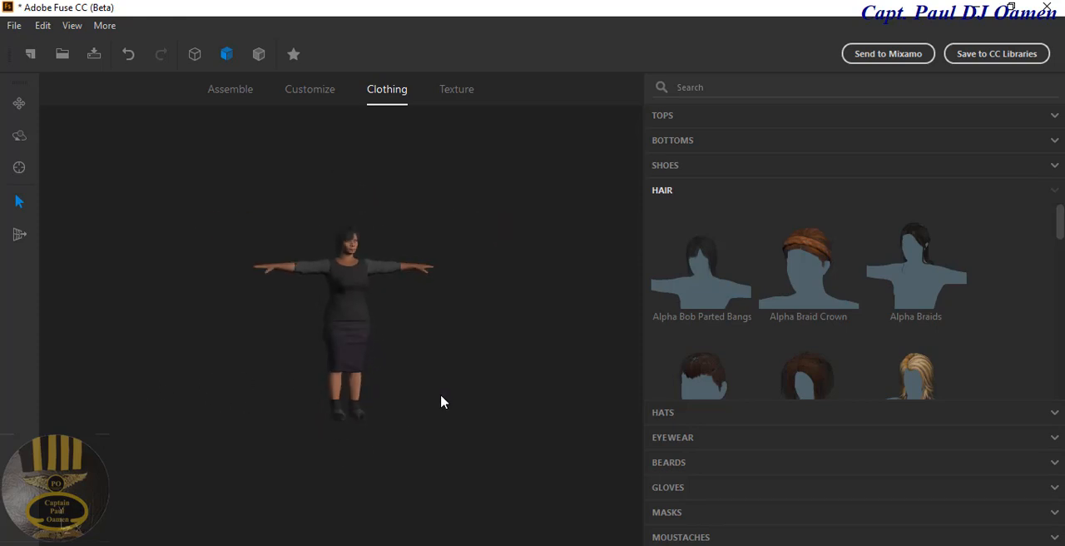
pyautogui.scroll(7, 440, 396)
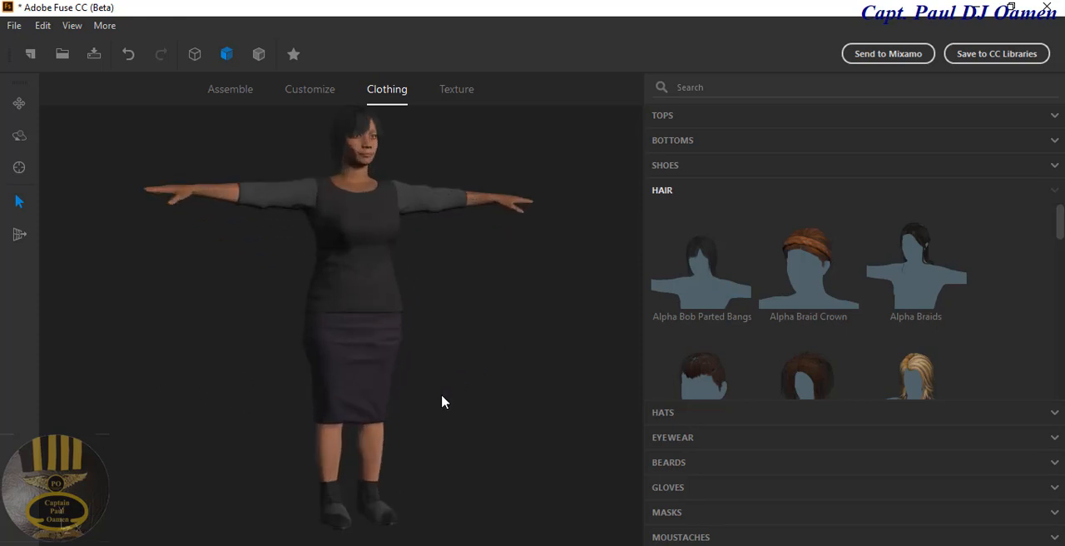
pyautogui.scroll(-1, 441, 394)
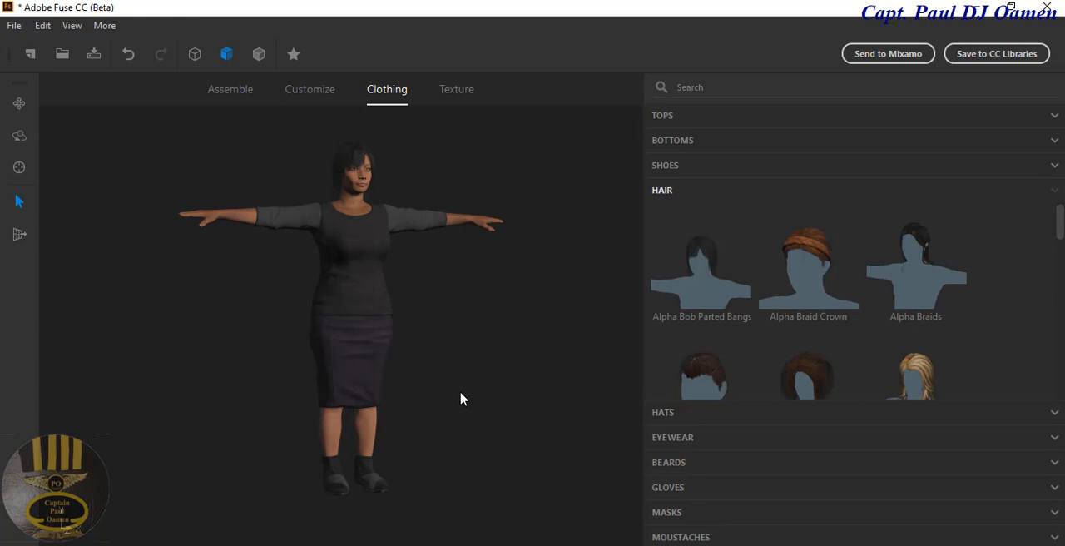
pyautogui.moveTo(503, 372); pyautogui.dragTo(464, 370)
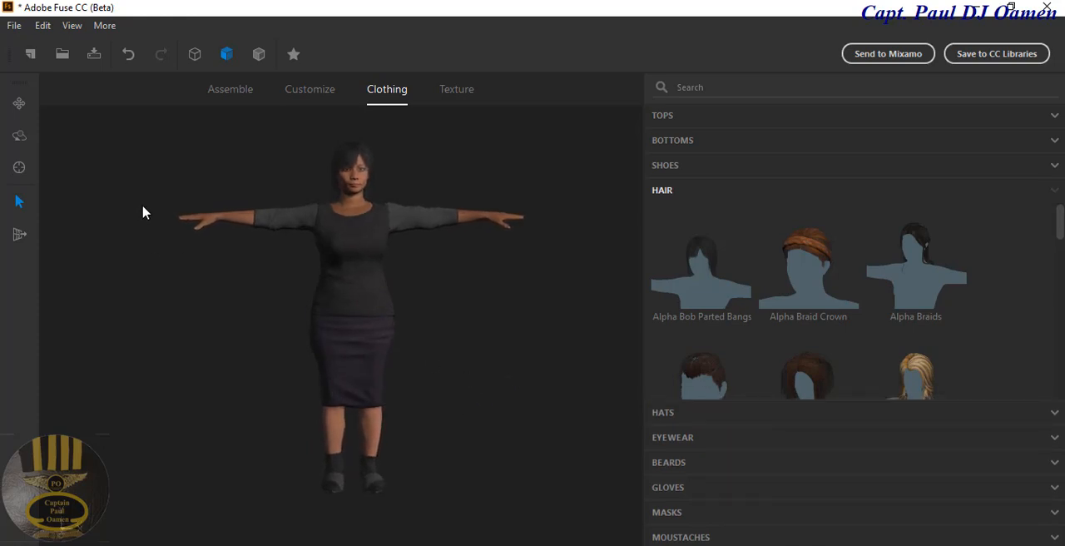
# Step: Export the character as OBJ file beautiful to Downloads > Mixamo, in a new folder, with occluded polygons removed and these options saved as defaults
pyautogui.click(15, 26)
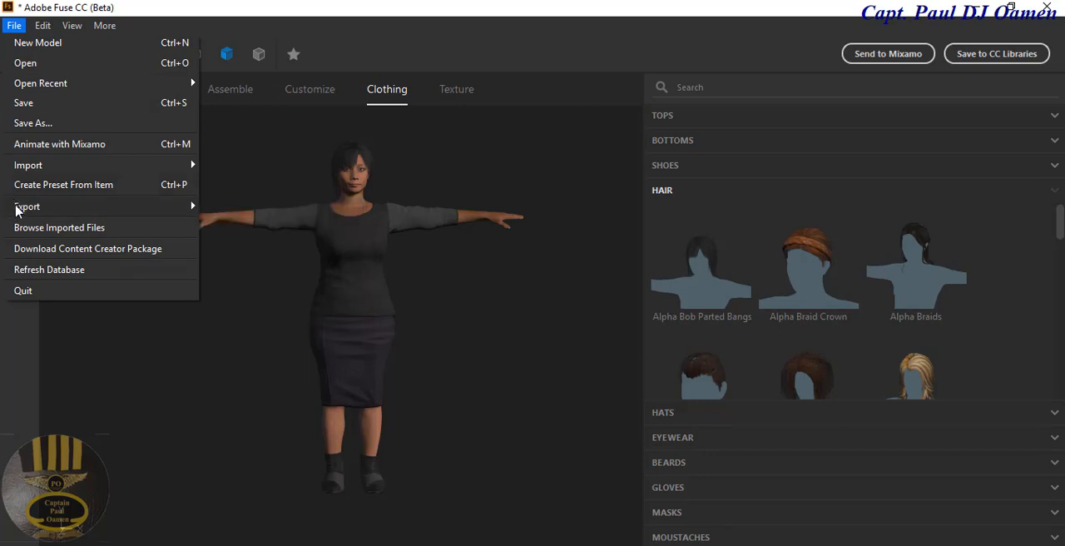
pyautogui.moveTo(20, 213)
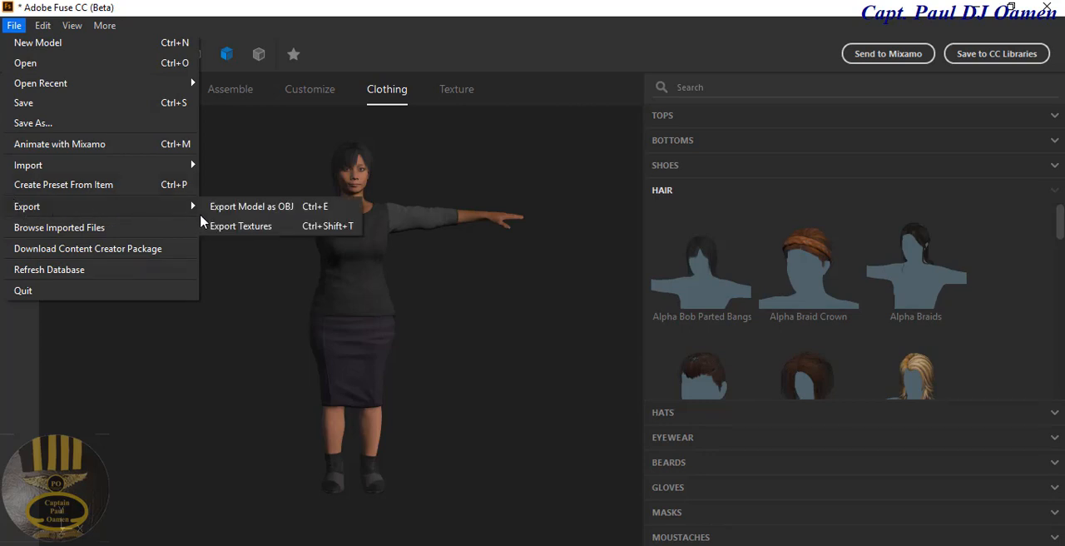
pyautogui.click(267, 214)
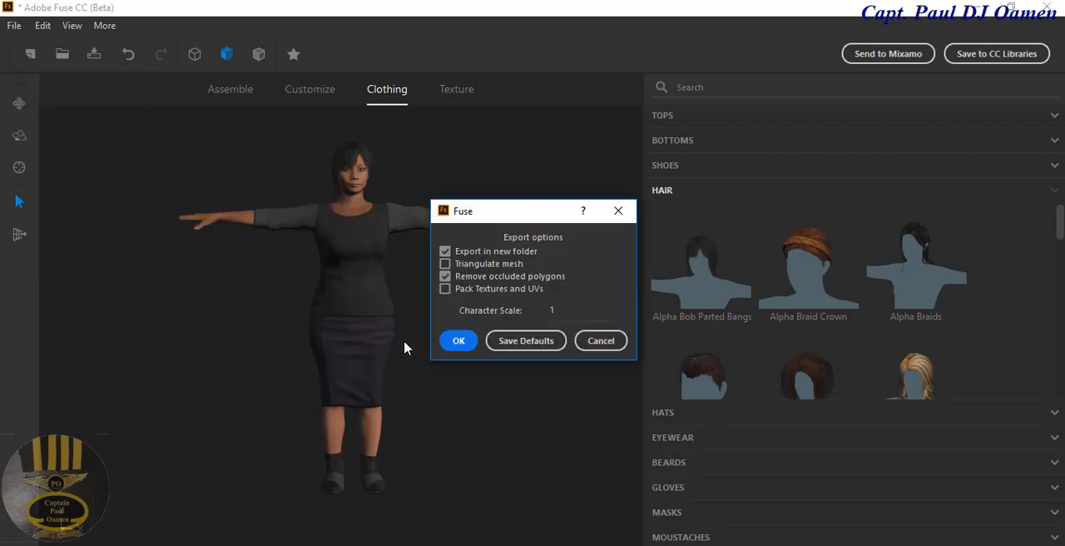
pyautogui.click(513, 345)
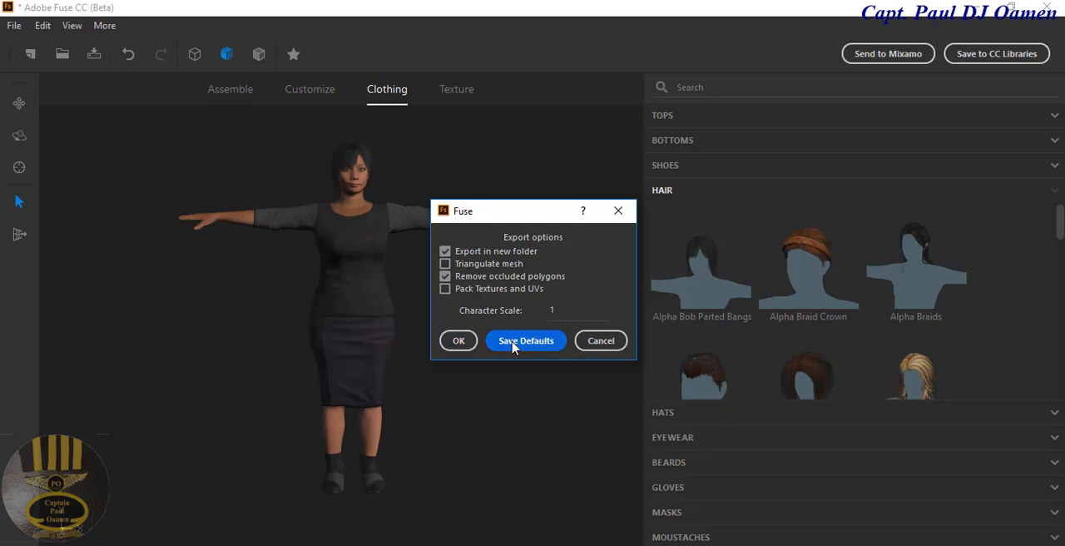
pyautogui.click(458, 341)
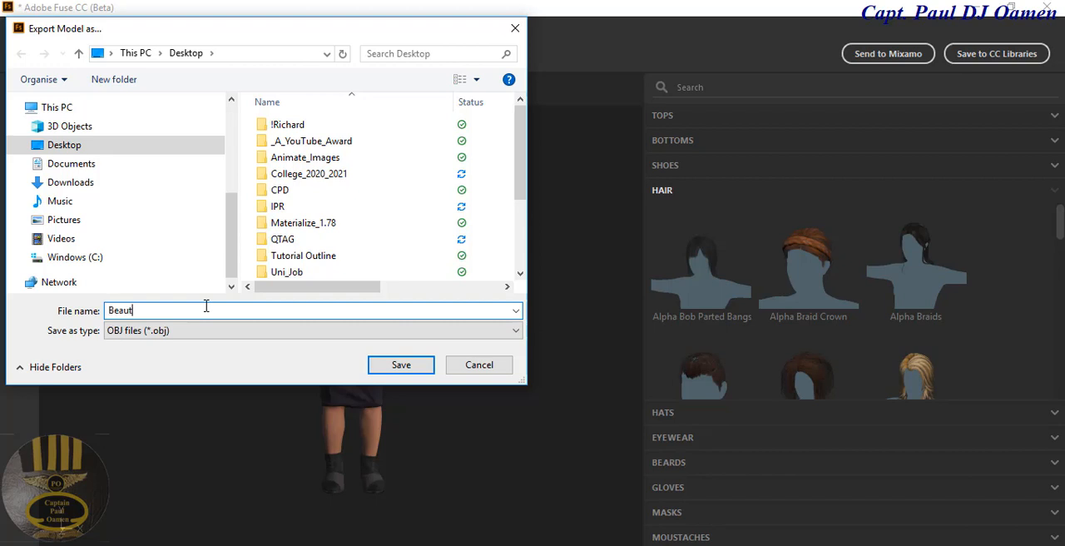
pyautogui.write('y')
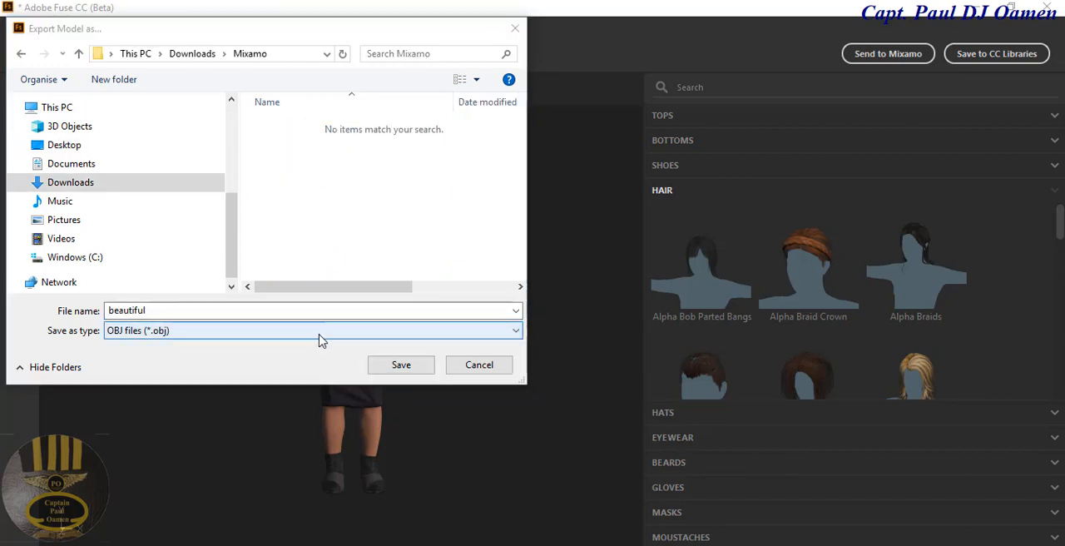
pyautogui.click(401, 366)
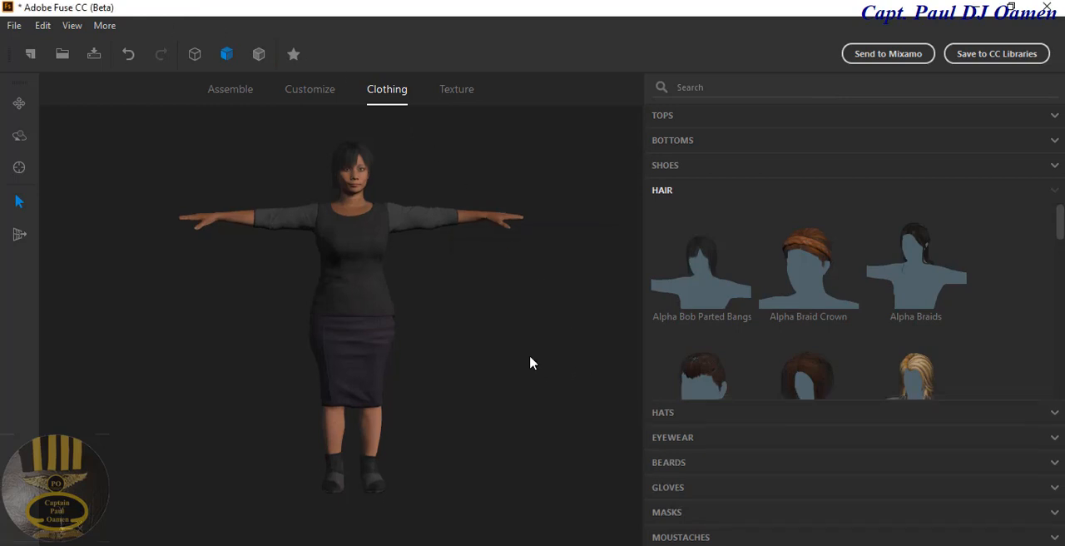
# Step: Close Fuse discarding the assembly changes, and switch to the Mixamo folder in File Explorer
pyautogui.click(1046, 8)
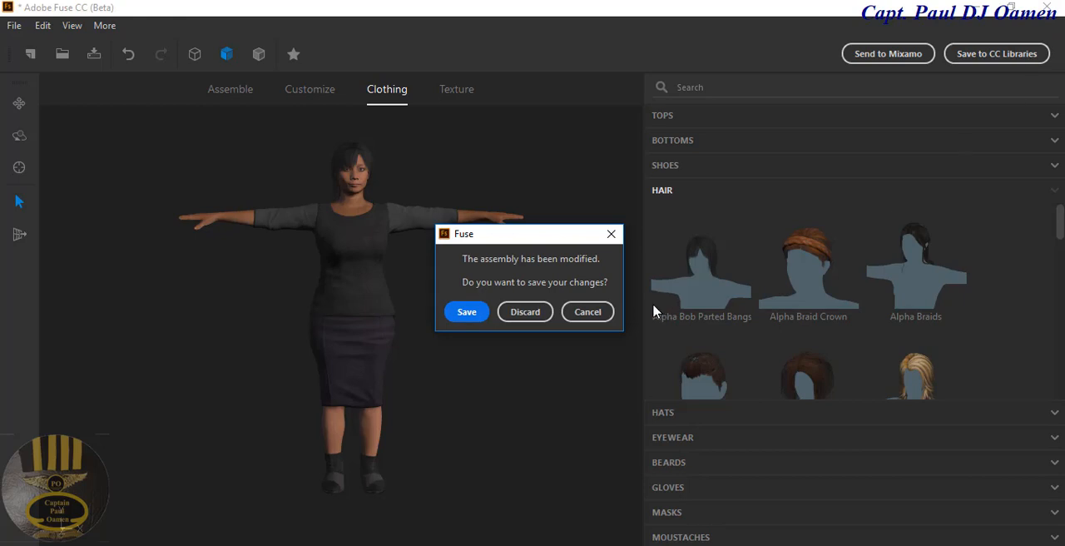
pyautogui.click(521, 316)
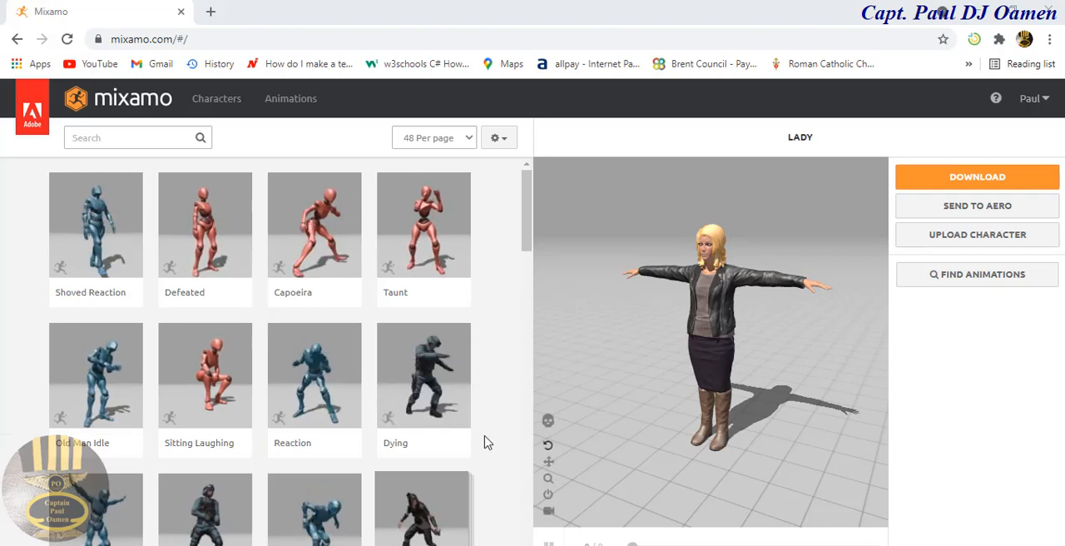
pyautogui.hotkey('alt', 'Tab')
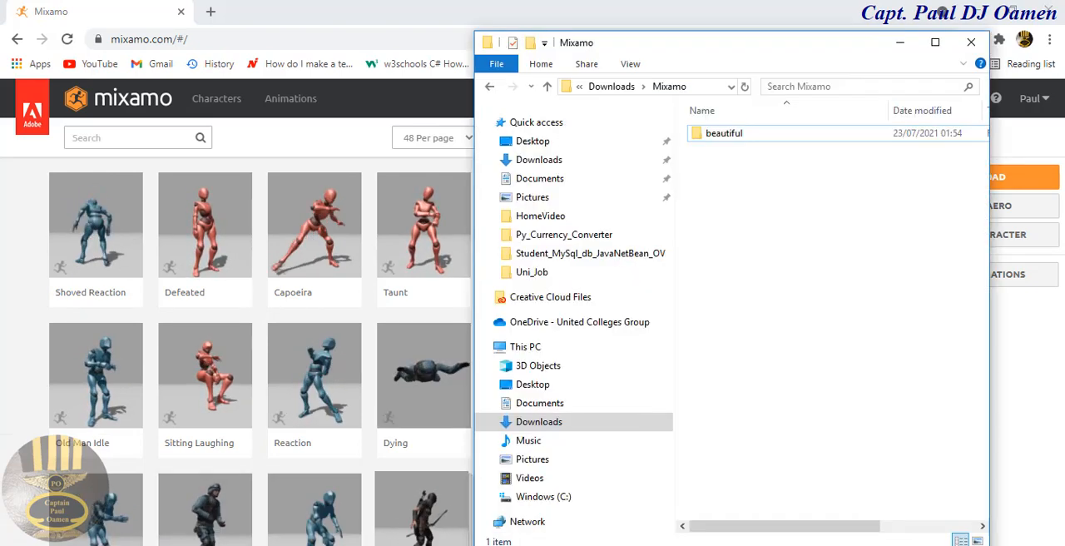
# Step: Compress the exported beautiful folder into a zip archive and minimise the folder window
pyautogui.rightClick(751, 138)
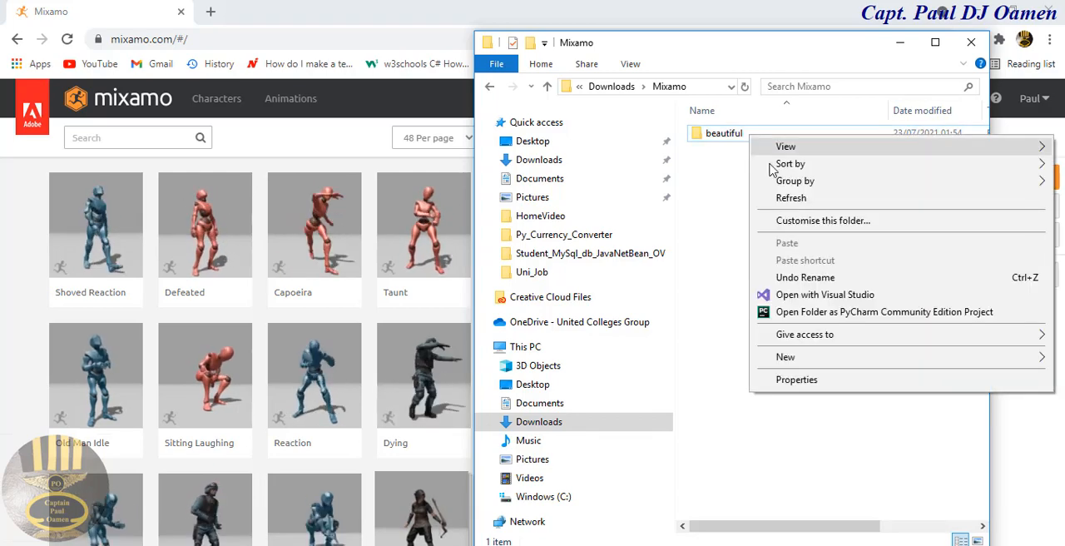
pyautogui.click(722, 203)
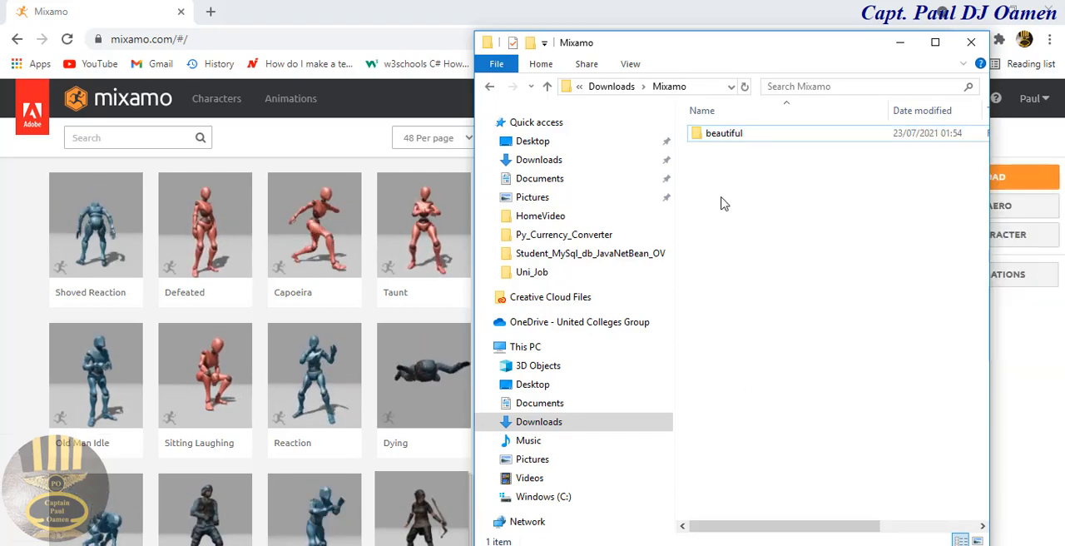
pyautogui.rightClick(722, 134)
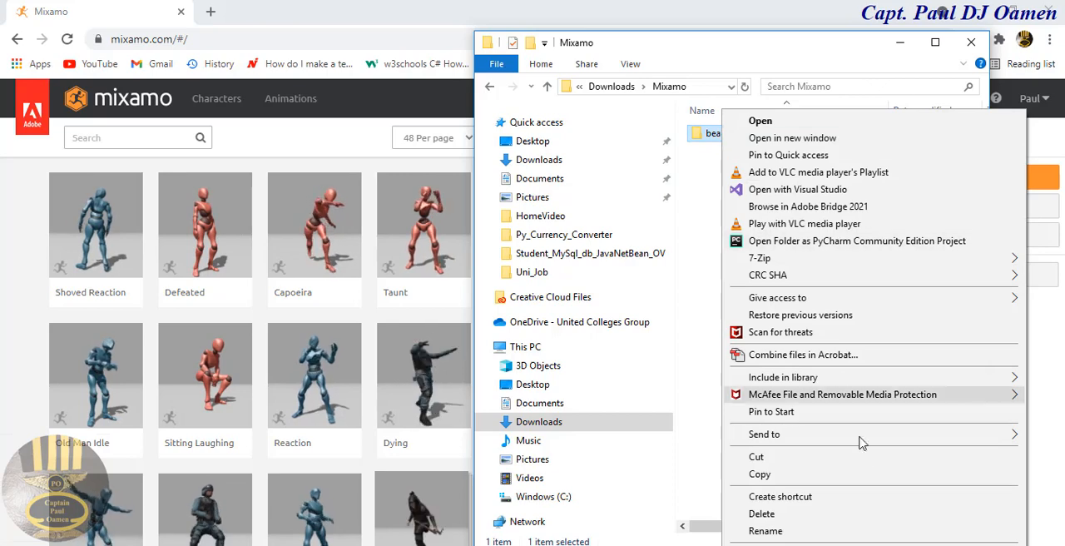
pyautogui.moveTo(837, 434)
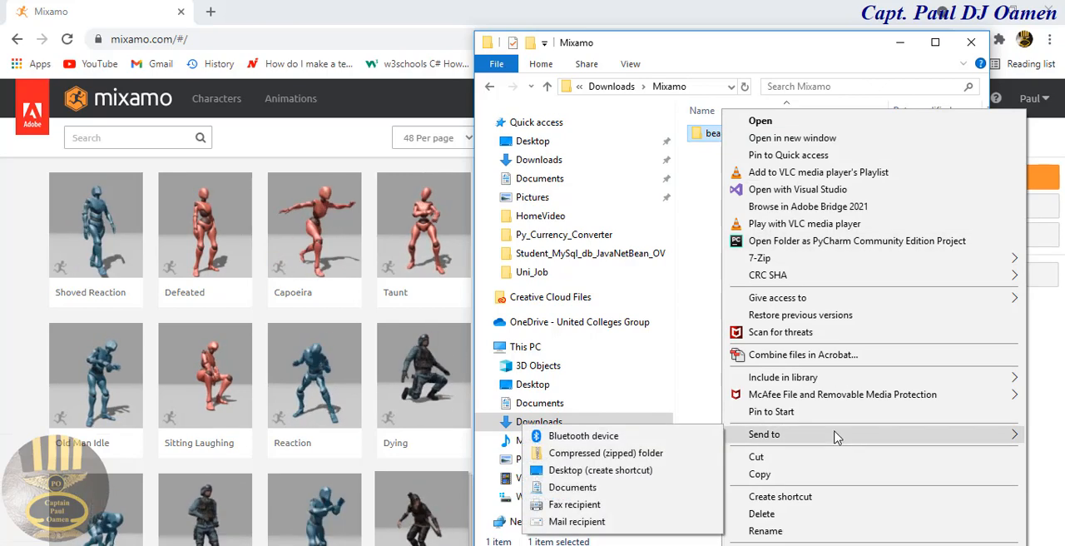
pyautogui.click(660, 456)
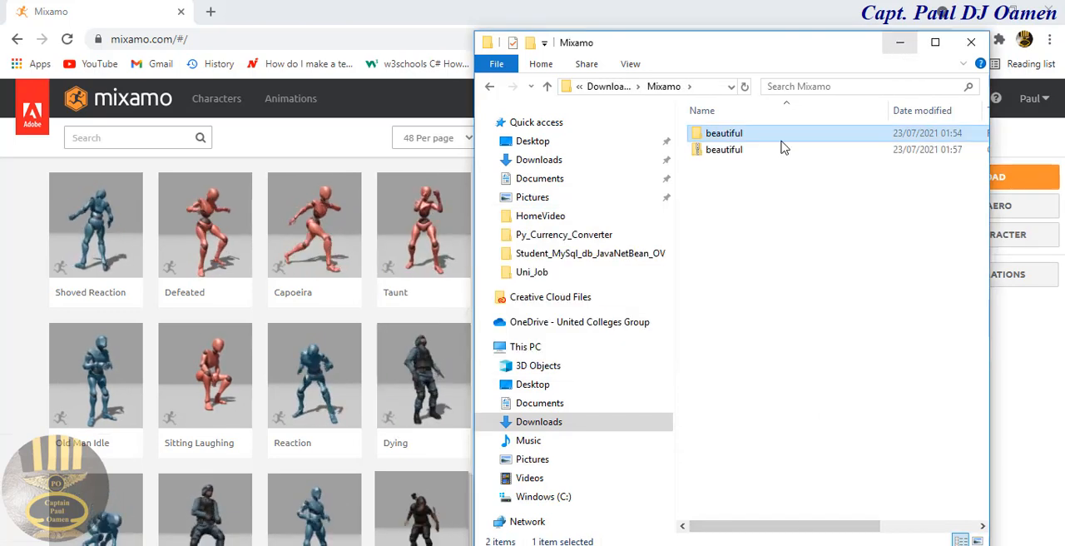
pyautogui.click(898, 43)
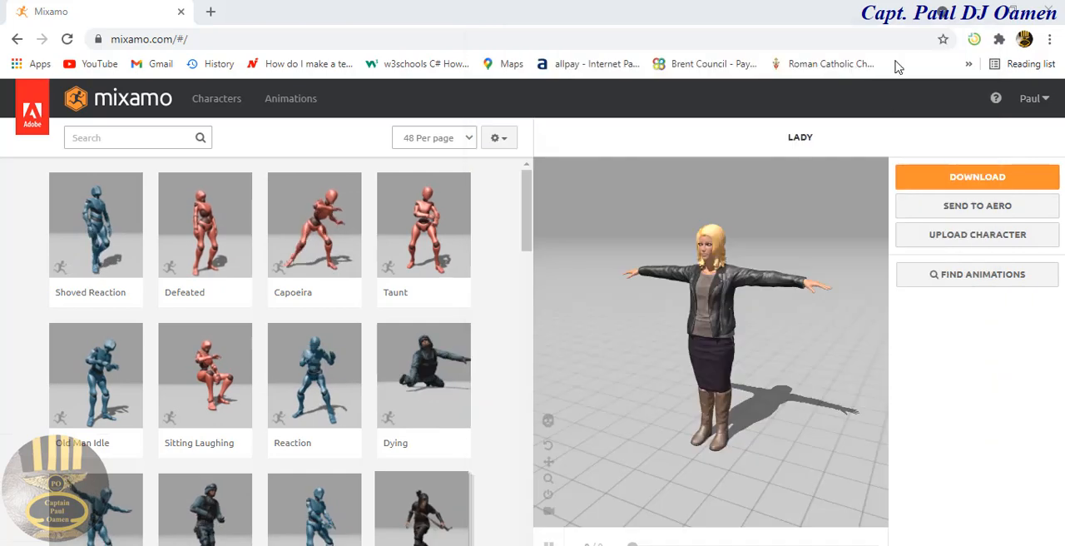
# Step: Upload the zipped beautiful file from the Mixamo folder as a new character on the Mixamo site
pyautogui.click(948, 242)
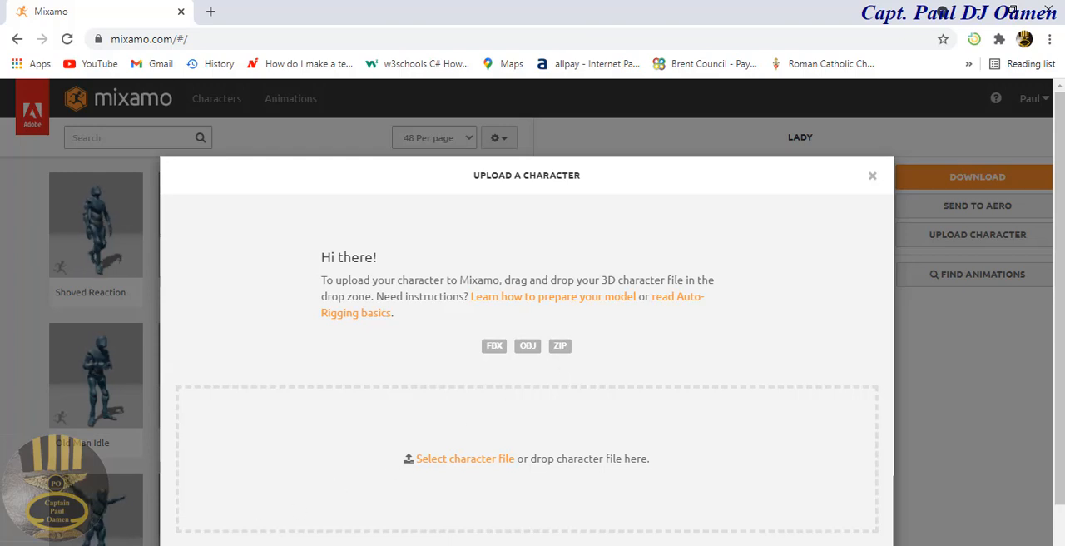
pyautogui.hotkey('alt', 'Tab')
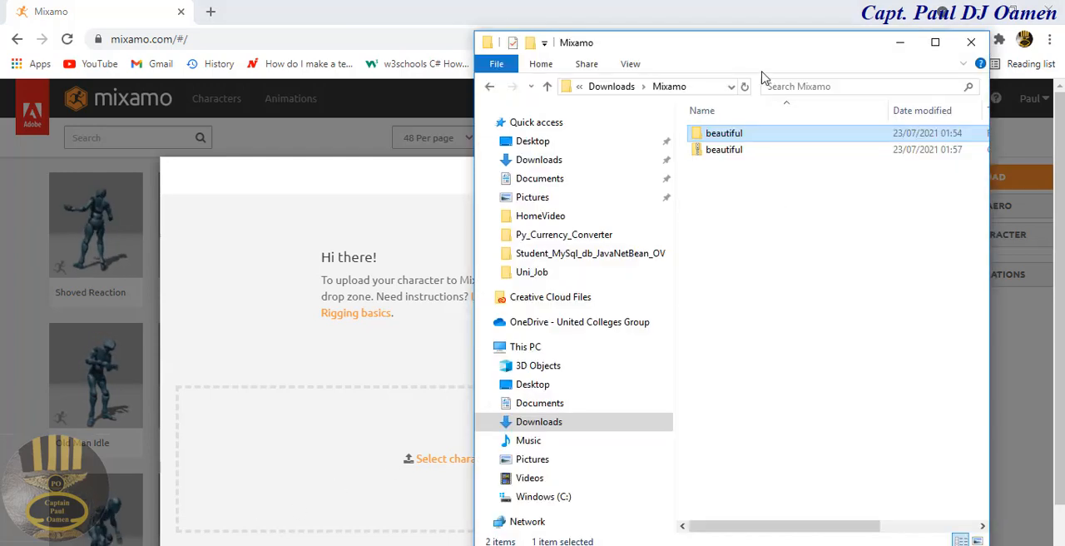
pyautogui.moveTo(751, 51); pyautogui.dragTo(934, 73)
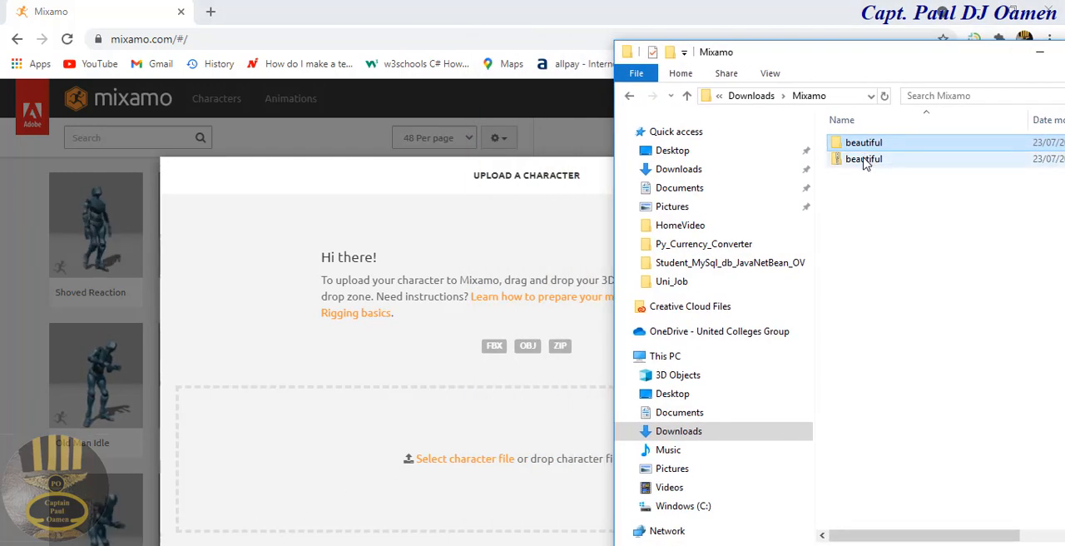
pyautogui.click(864, 160)
pyautogui.moveTo(864, 163); pyautogui.dragTo(429, 465)
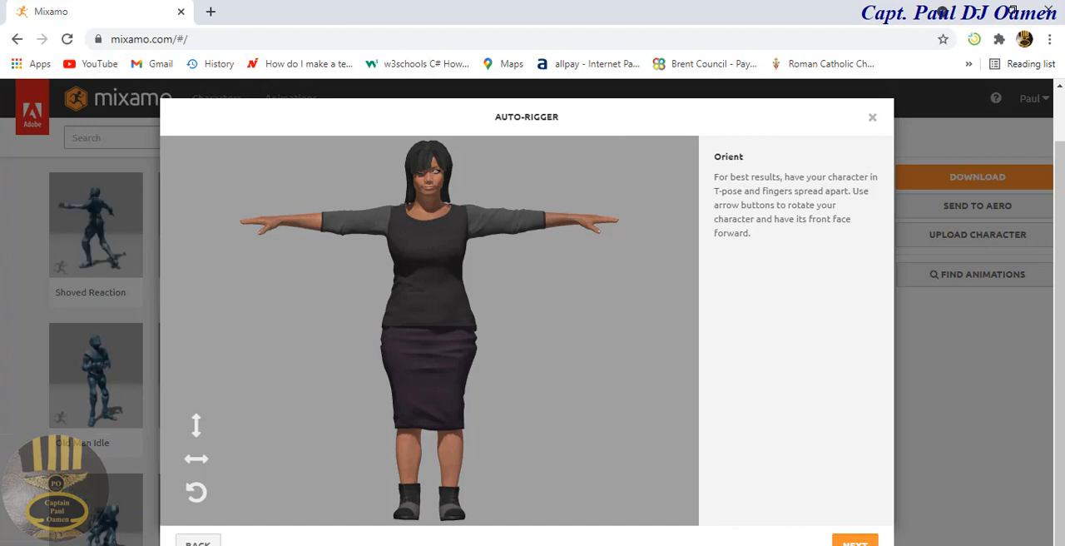
# Step: Accept the character's orientation and place the auto-rigger markers on the chin, wrists, elbows, knees and groin with symmetry on
pyautogui.hotkey('ctrl', '-')
pyautogui.hotkey('ctrl', '-')
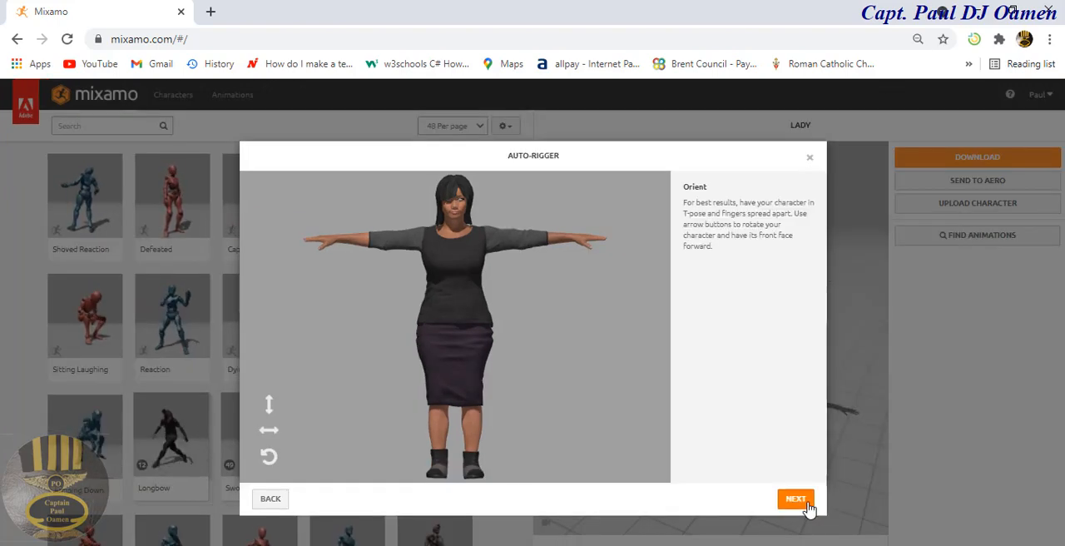
pyautogui.click(805, 501)
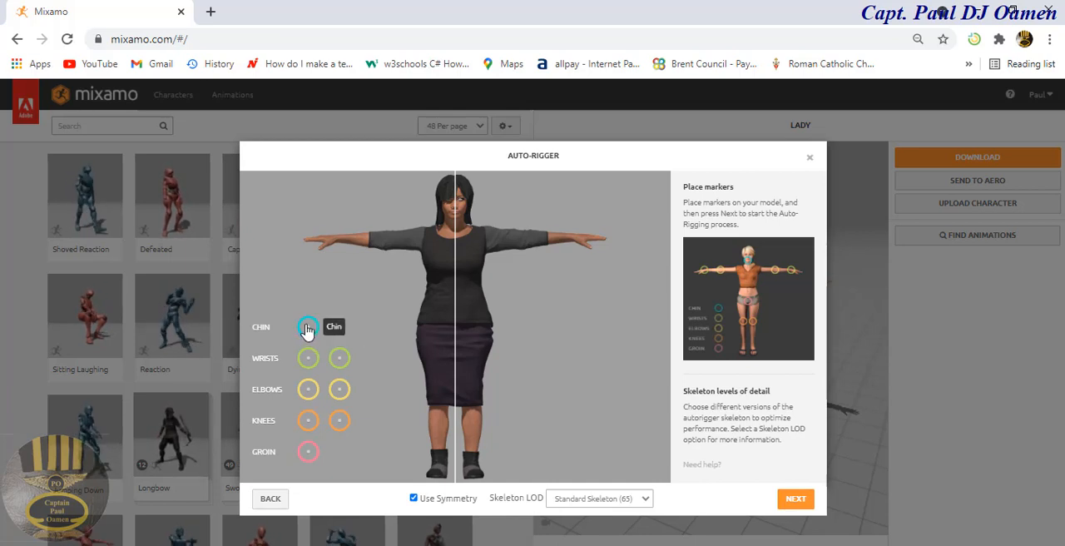
pyautogui.moveTo(306, 331); pyautogui.dragTo(458, 217)
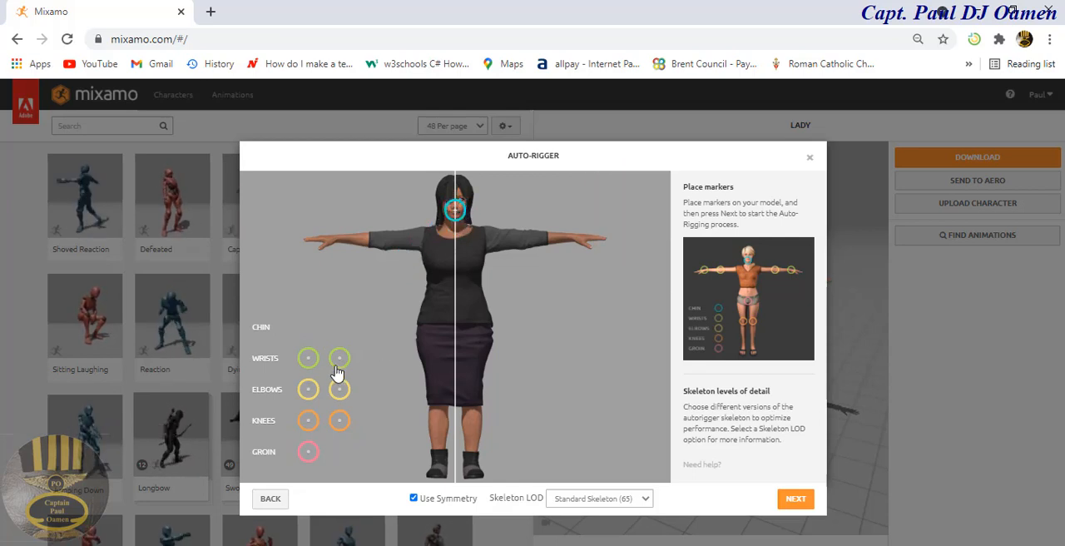
pyautogui.moveTo(339, 359); pyautogui.dragTo(572, 246)
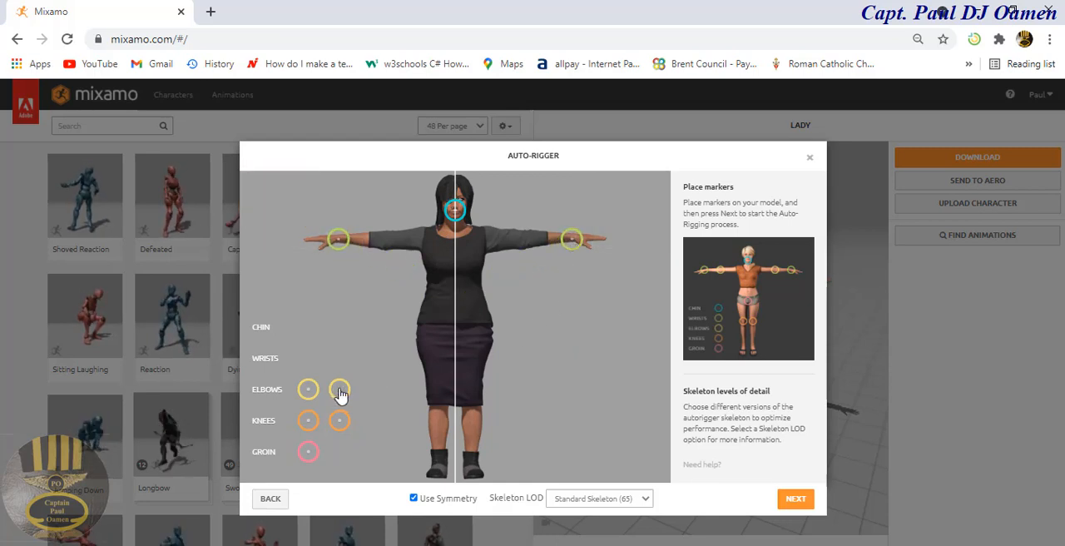
pyautogui.moveTo(349, 394)
pyautogui.mouseDown()
pyautogui.moveTo(518, 316)
pyautogui.moveTo(537, 263)
pyautogui.moveTo(527, 230)
pyautogui.moveTo(527, 246)
pyautogui.mouseUp()
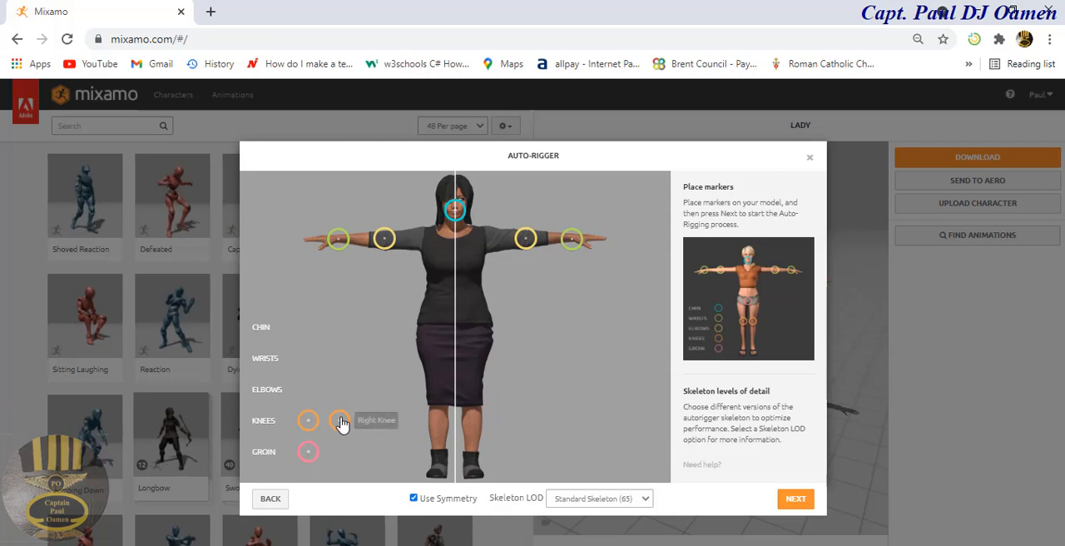
pyautogui.moveTo(339, 422)
pyautogui.mouseDown()
pyautogui.moveTo(442, 394)
pyautogui.moveTo(447, 408)
pyautogui.moveTo(440, 400)
pyautogui.mouseUp()
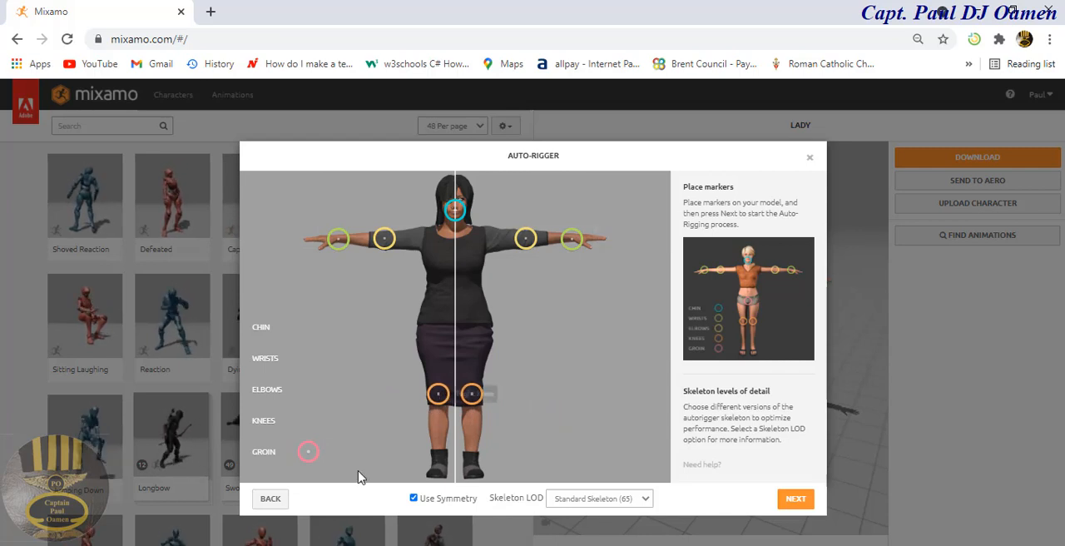
pyautogui.moveTo(312, 447)
pyautogui.mouseDown()
pyautogui.moveTo(437, 373)
pyautogui.moveTo(456, 328)
pyautogui.mouseUp()
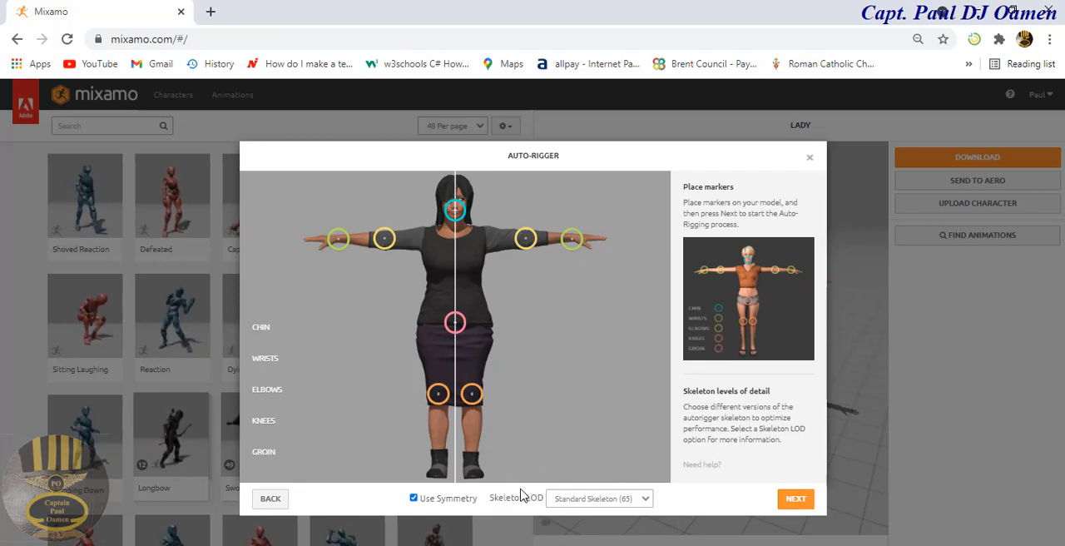
# Step: Auto-rig the character with the Standard Skeleton (65) and accept it as the new current character
pyautogui.click(646, 499)
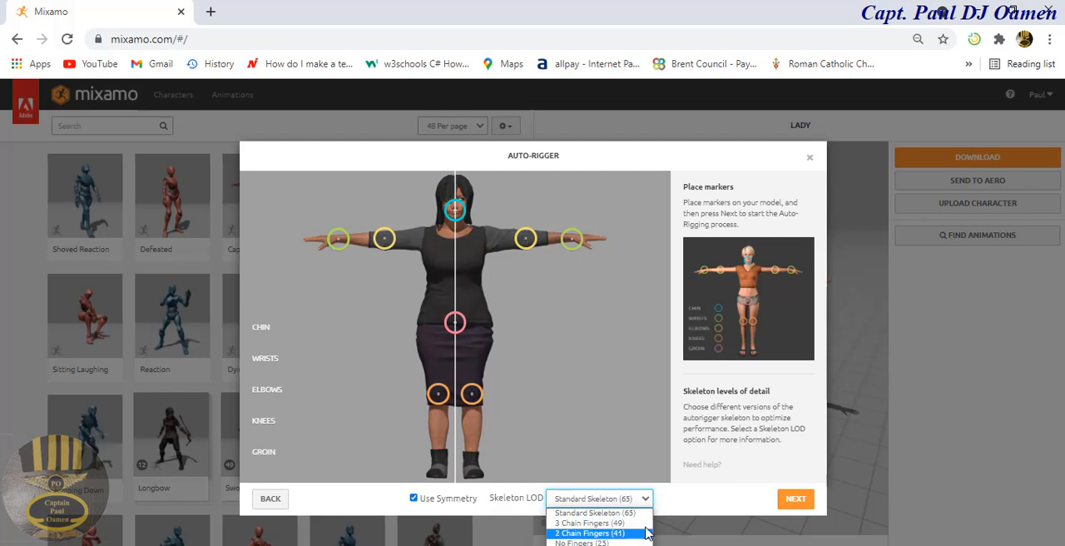
pyautogui.click(682, 513)
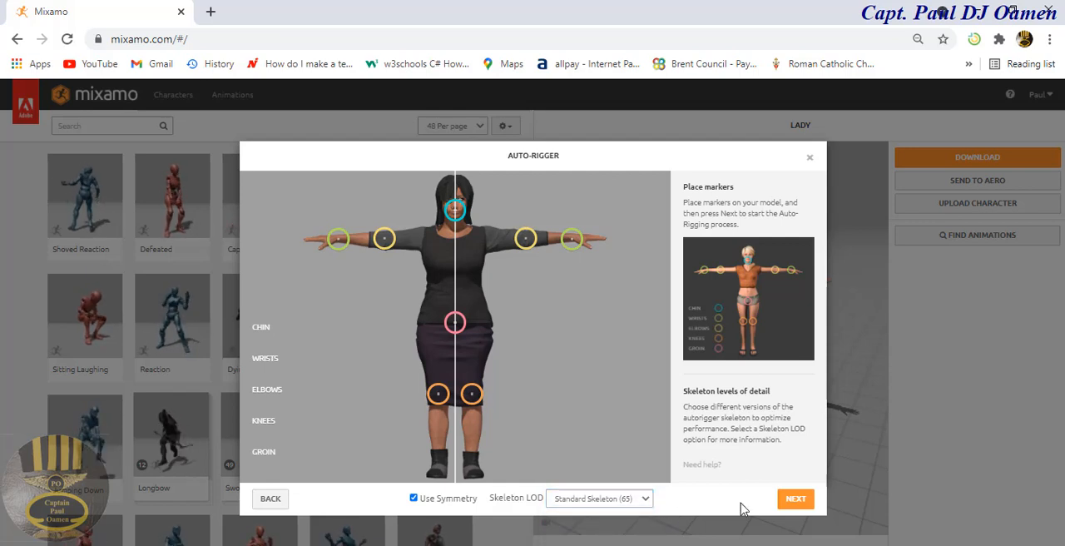
pyautogui.click(796, 503)
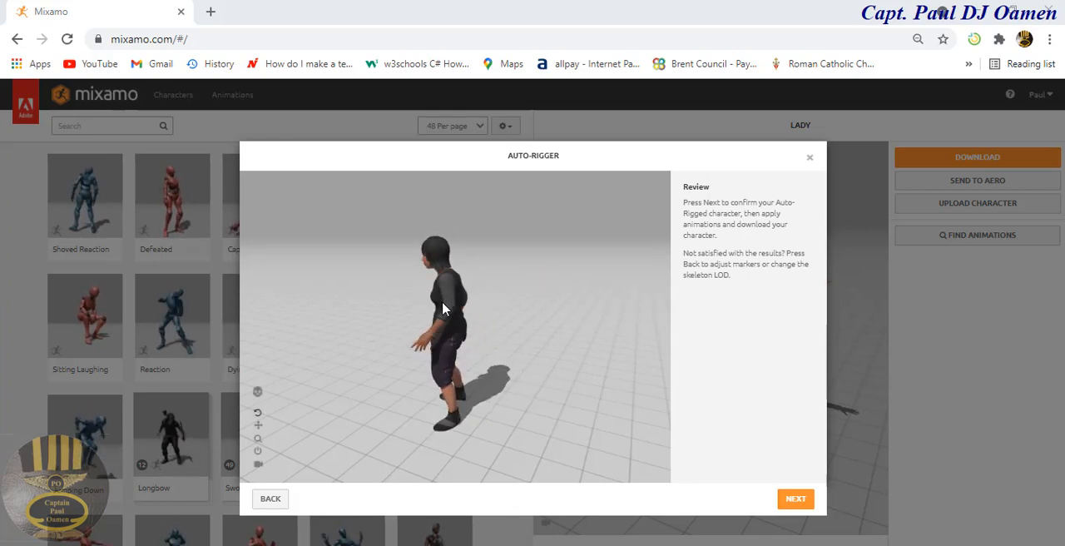
pyautogui.click(801, 502)
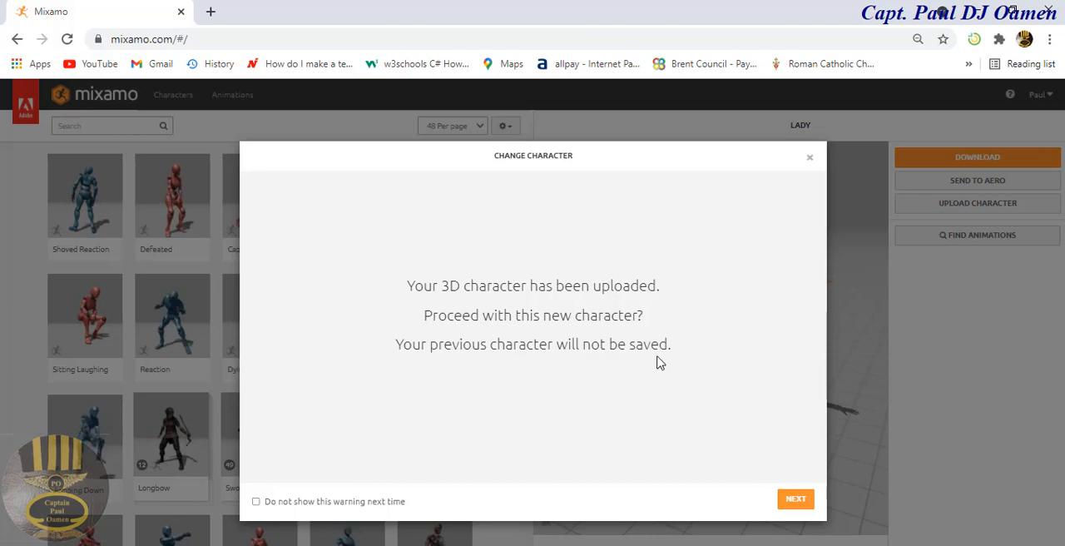
pyautogui.click(794, 500)
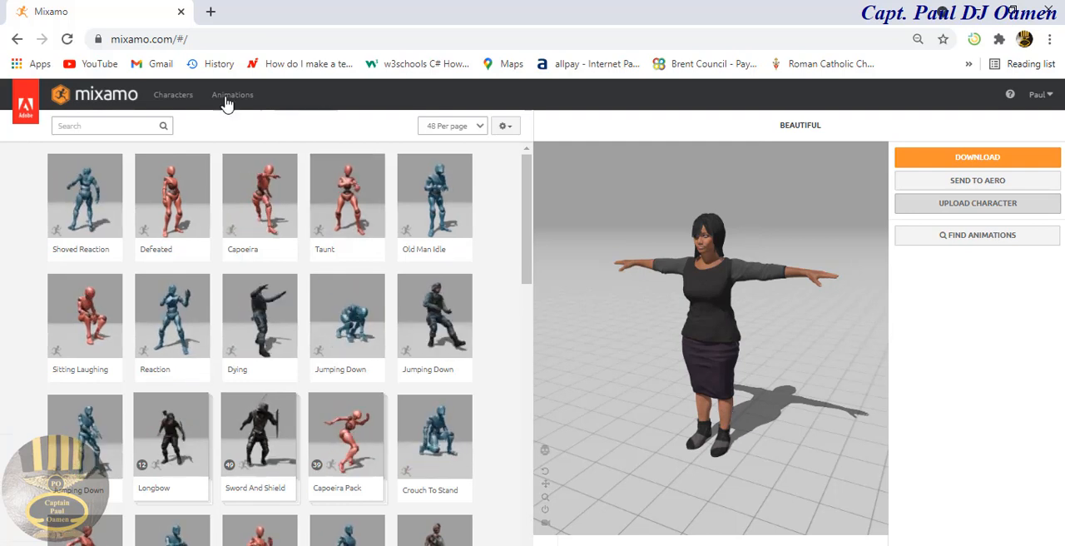
# Step: Look through the Mixamo character library, and open the animations library for the uploaded character
pyautogui.click(179, 102)
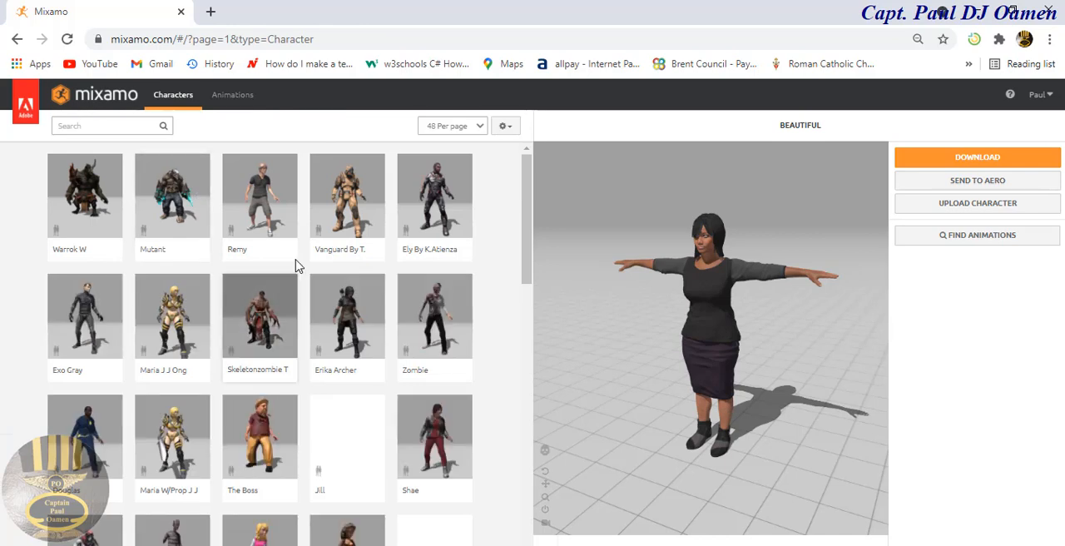
pyautogui.moveTo(525, 192); pyautogui.dragTo(526, 309)
pyautogui.scroll(6, 524, 217)
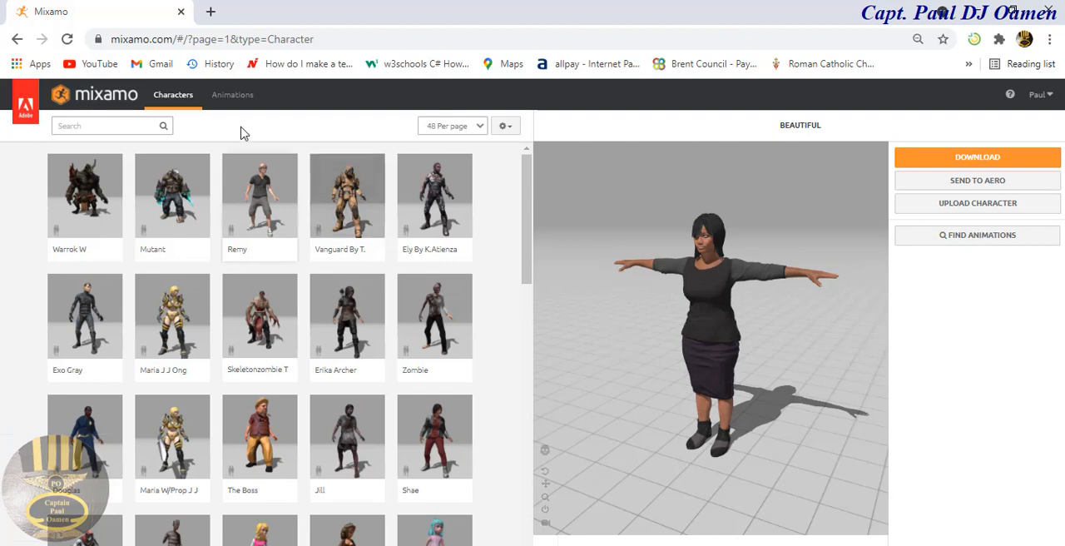
pyautogui.click(225, 100)
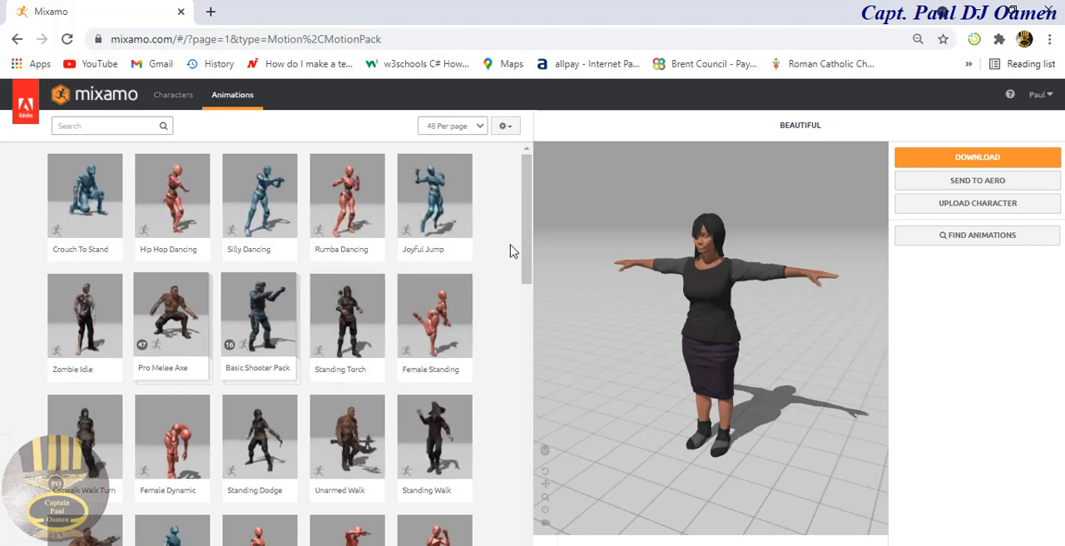
# Step: Browse the animations and try Catwalk Walk Turn 180 Tight on the beautiful character
pyautogui.moveTo(521, 227); pyautogui.dragTo(530, 237)
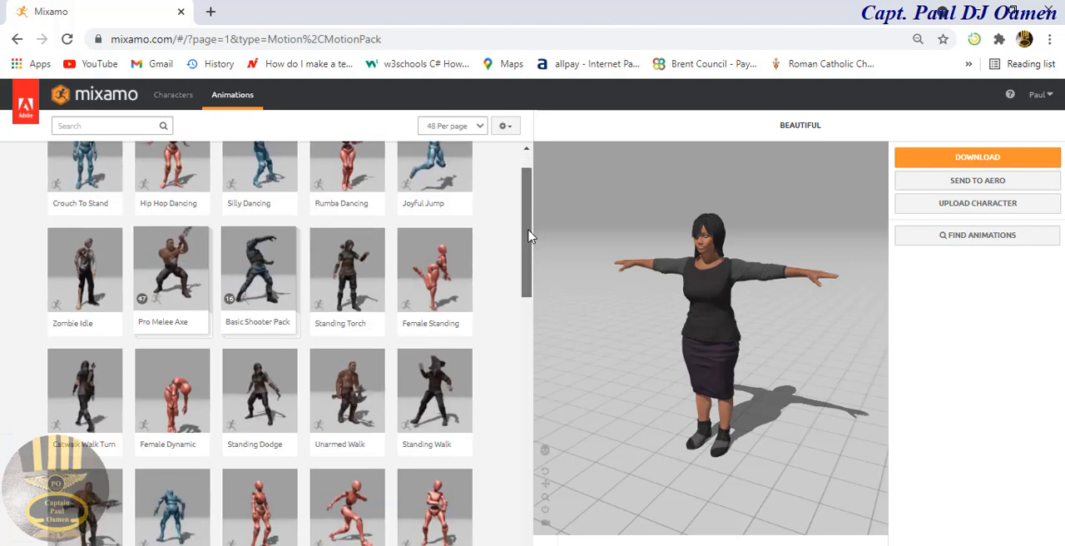
pyautogui.scroll(-1, 529, 240)
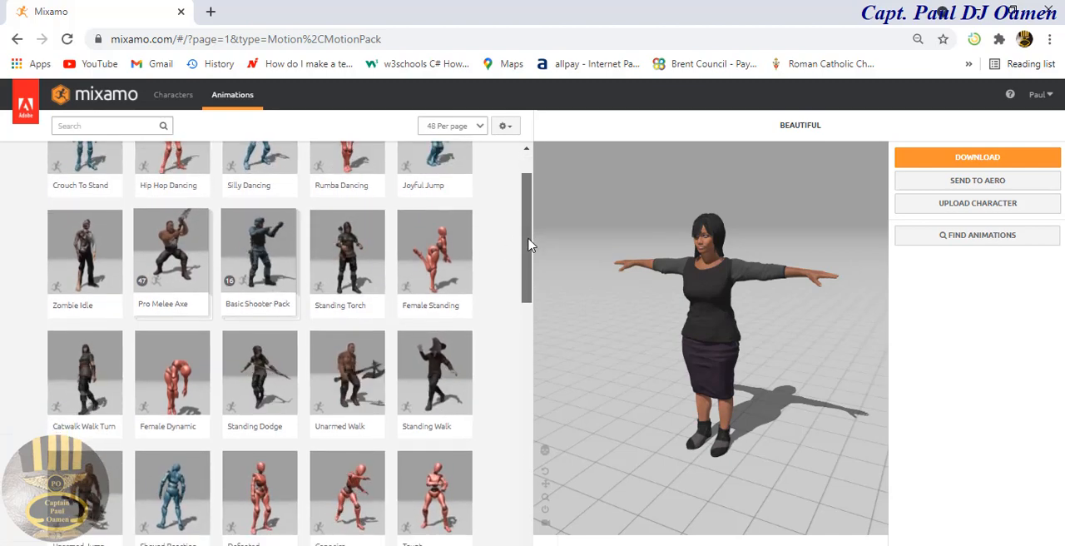
pyautogui.scroll(1, 526, 241)
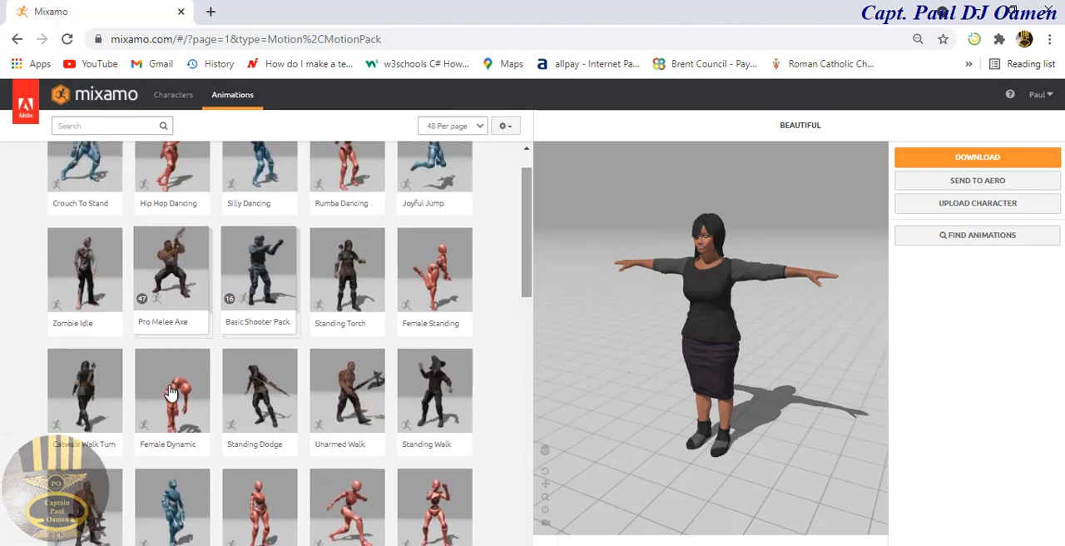
pyautogui.click(89, 399)
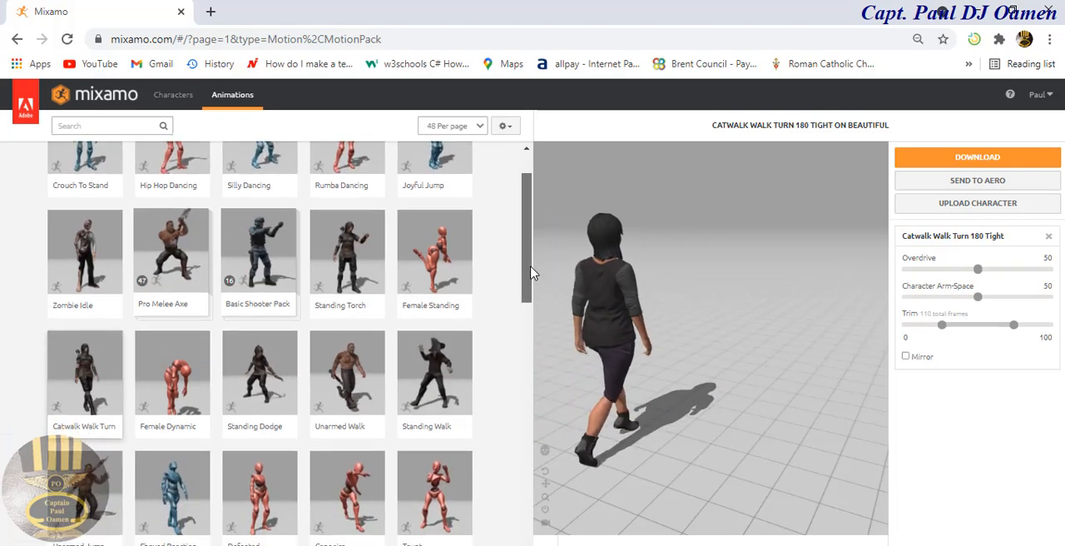
# Step: Search the animations for walking, compare a Walking motion with Walking Left Turn, and apply Walking Left Turn to the character
pyautogui.moveTo(529, 273); pyautogui.dragTo(506, 428)
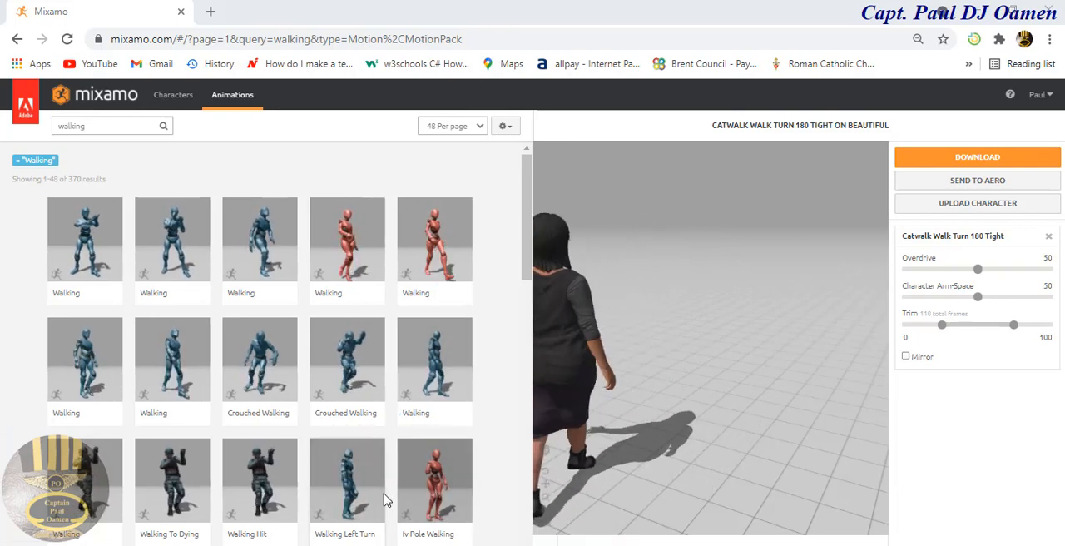
pyautogui.click(346, 484)
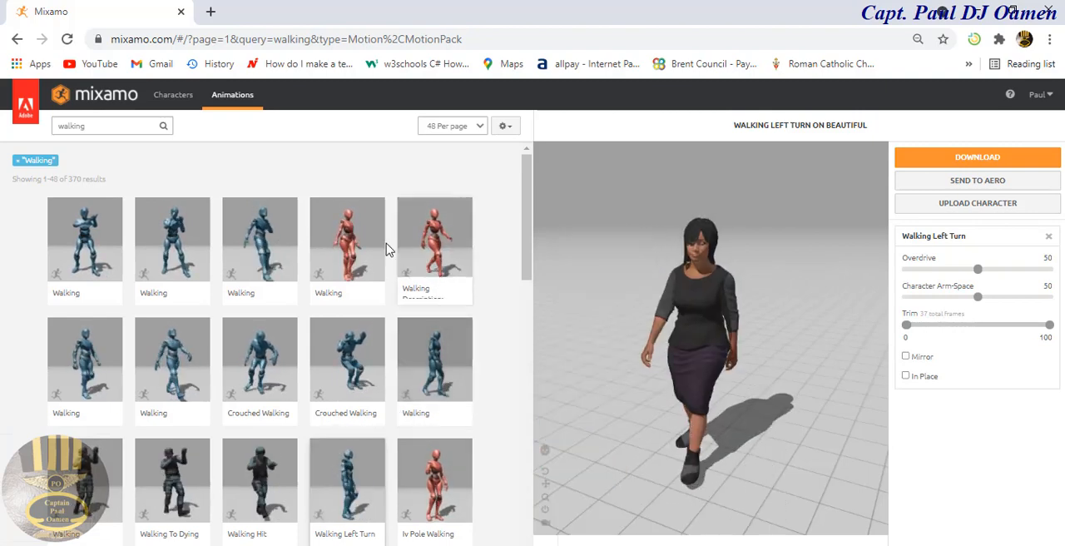
pyautogui.click(348, 235)
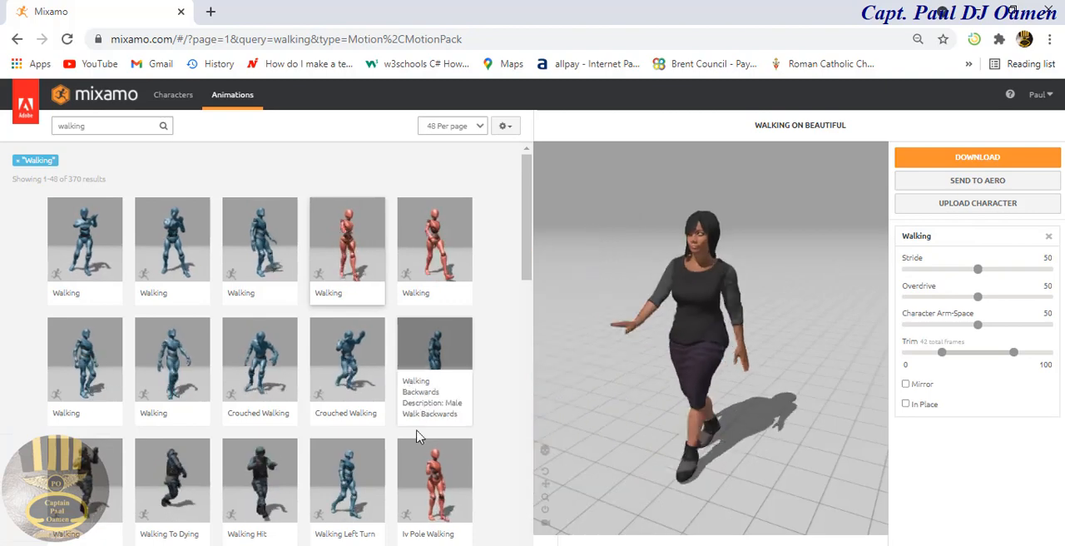
pyautogui.click(360, 485)
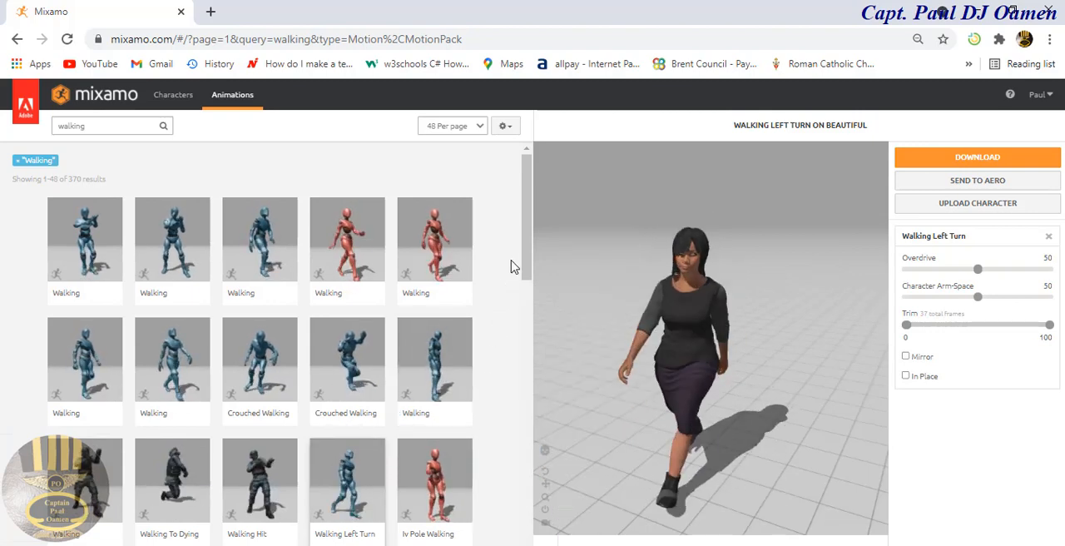
pyautogui.moveTo(525, 246); pyautogui.dragTo(539, 329)
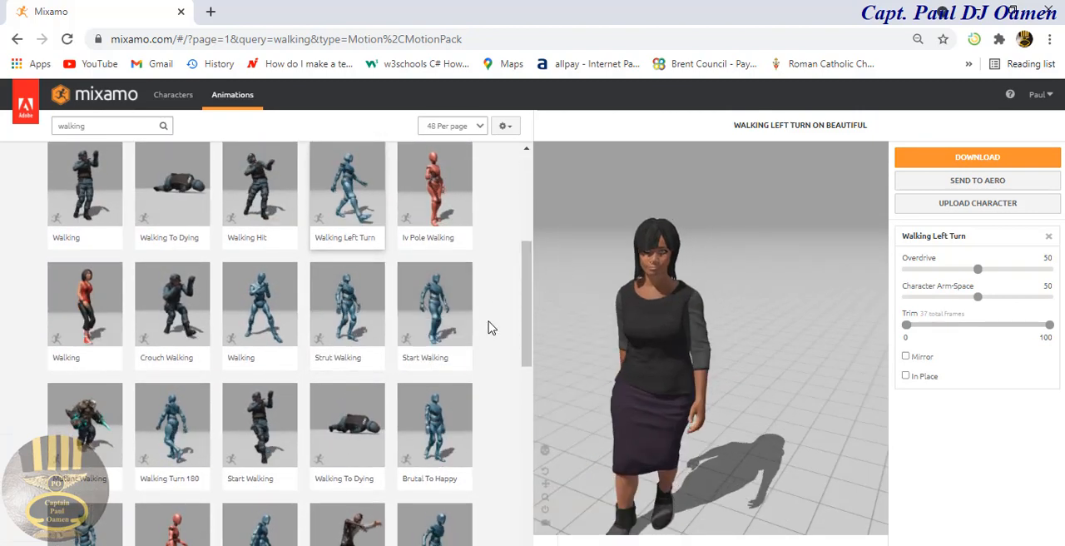
pyautogui.moveTo(527, 309); pyautogui.dragTo(519, 240)
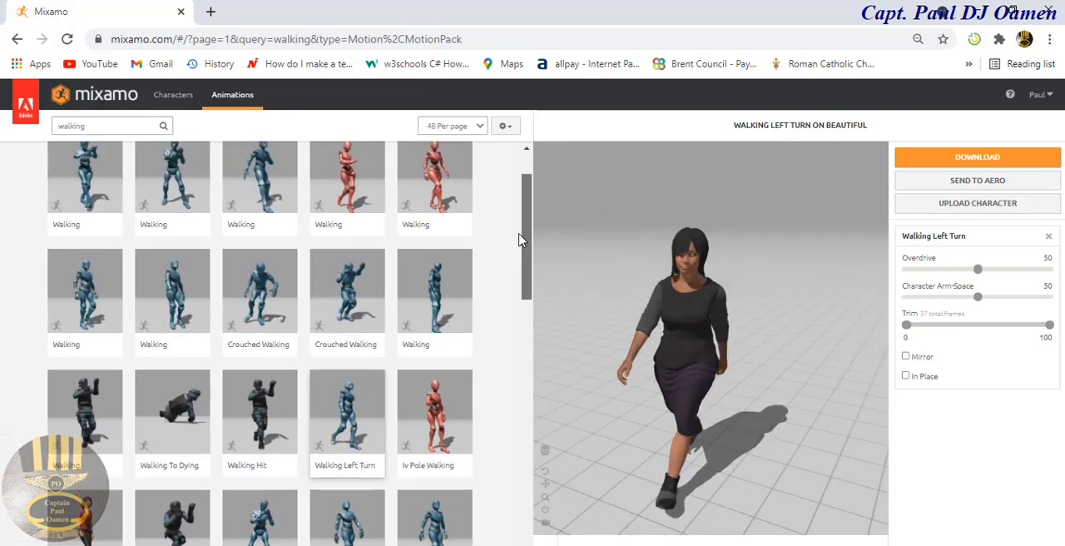
pyautogui.scroll(2, 517, 211)
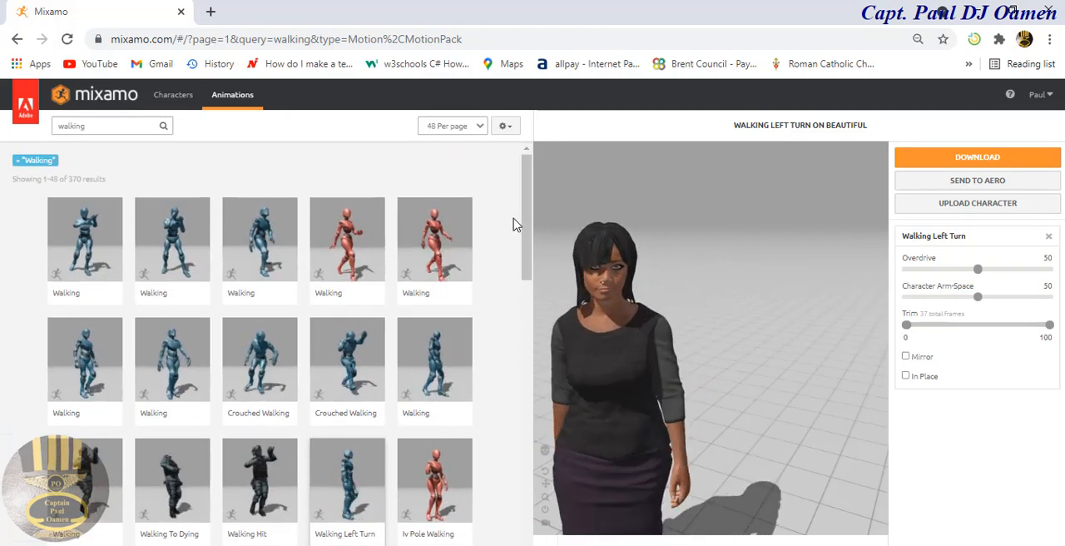
pyautogui.scroll(-1, 532, 214)
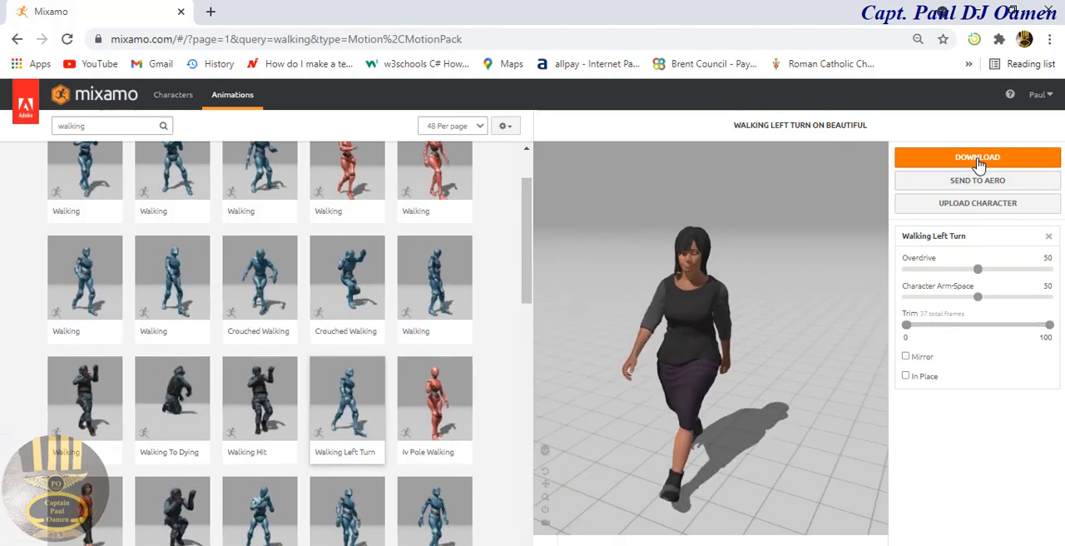
# Step: Download the character with the Walking Left Turn animation in Collada(.dae) format
pyautogui.click(979, 160)
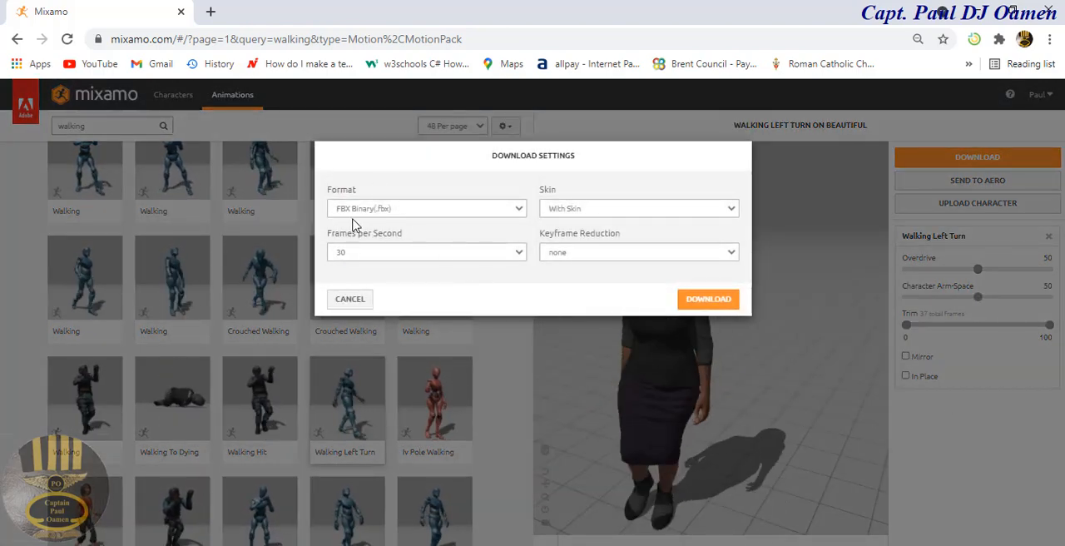
pyautogui.click(520, 209)
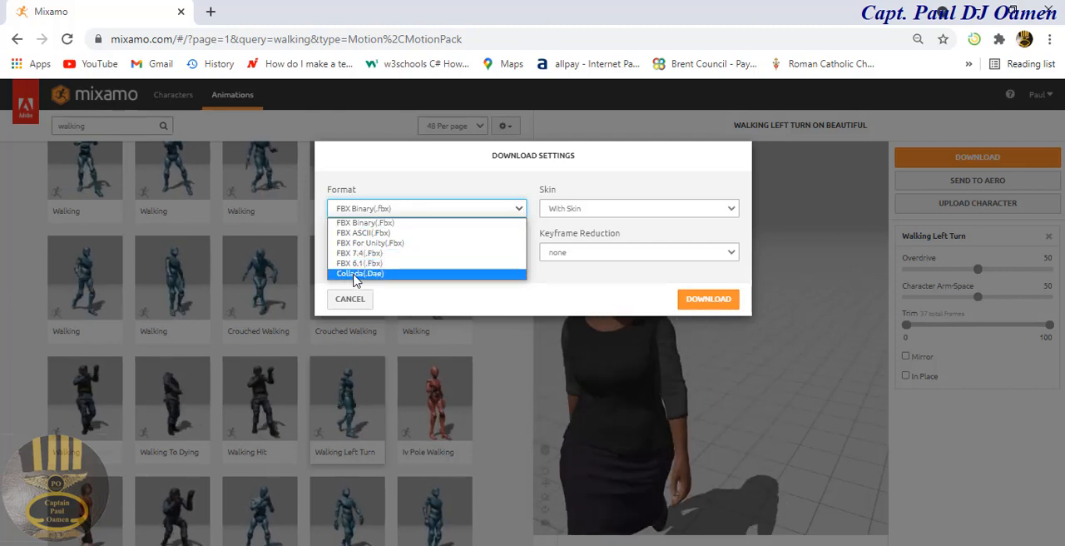
pyautogui.click(351, 274)
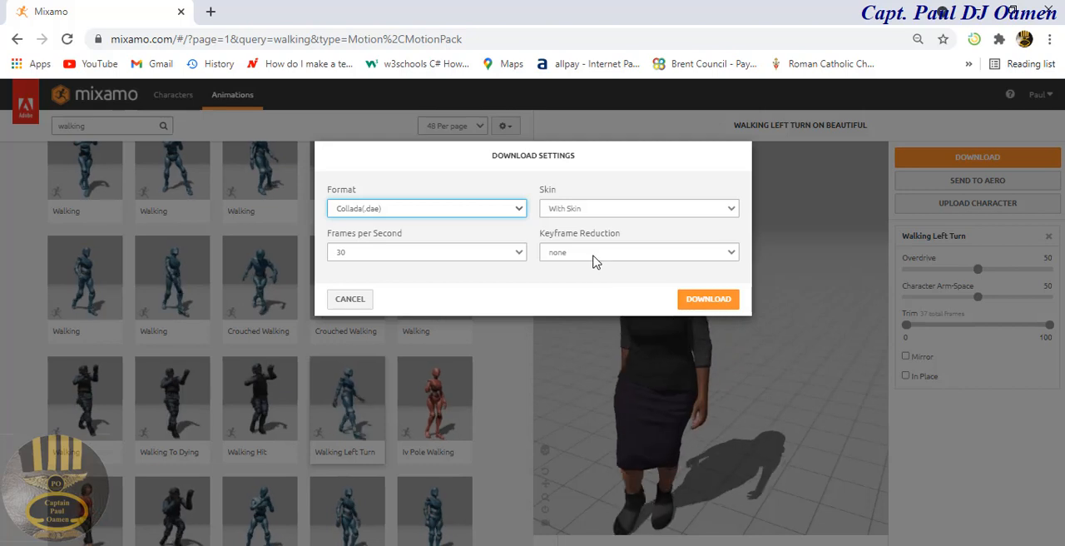
pyautogui.click(704, 301)
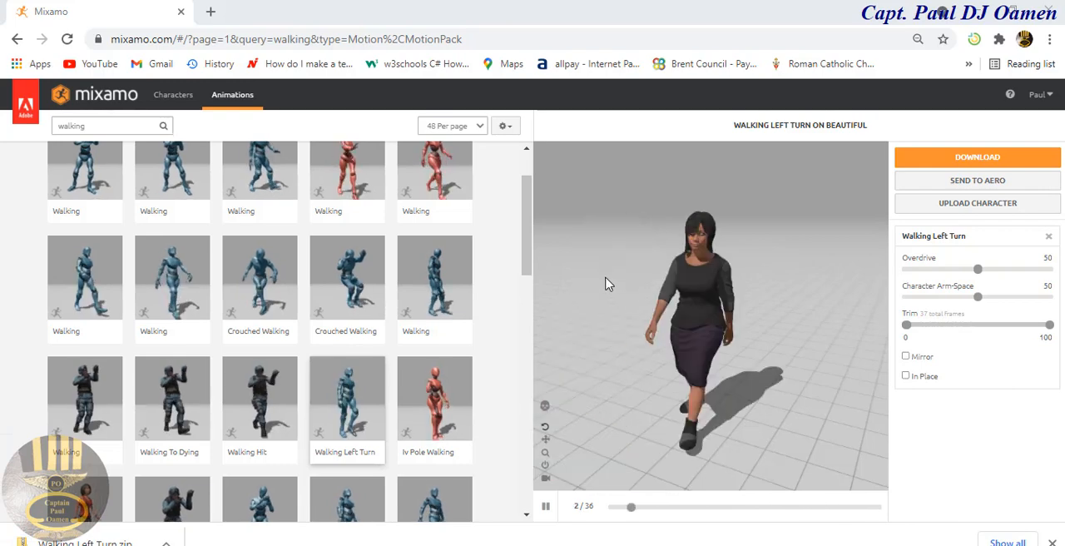
# Step: Download the same animated character again in FBX for Unity(.fbx) format
pyautogui.click(980, 158)
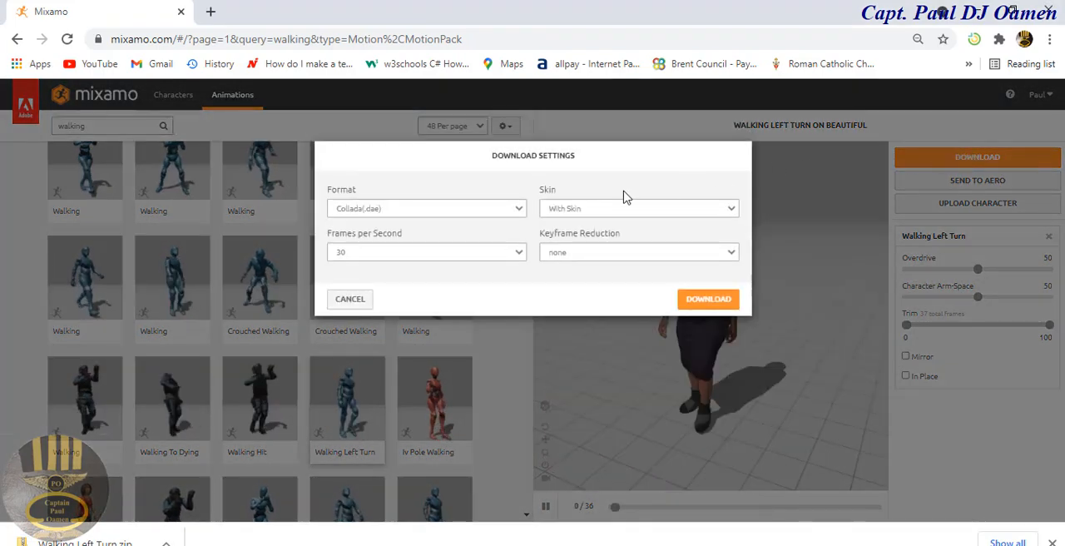
pyautogui.click(520, 209)
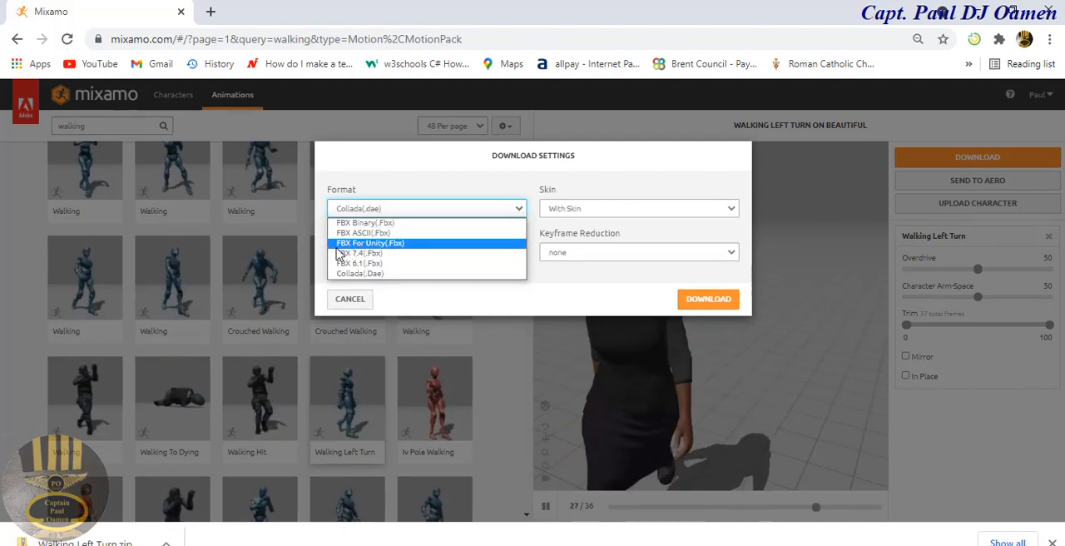
pyautogui.click(389, 243)
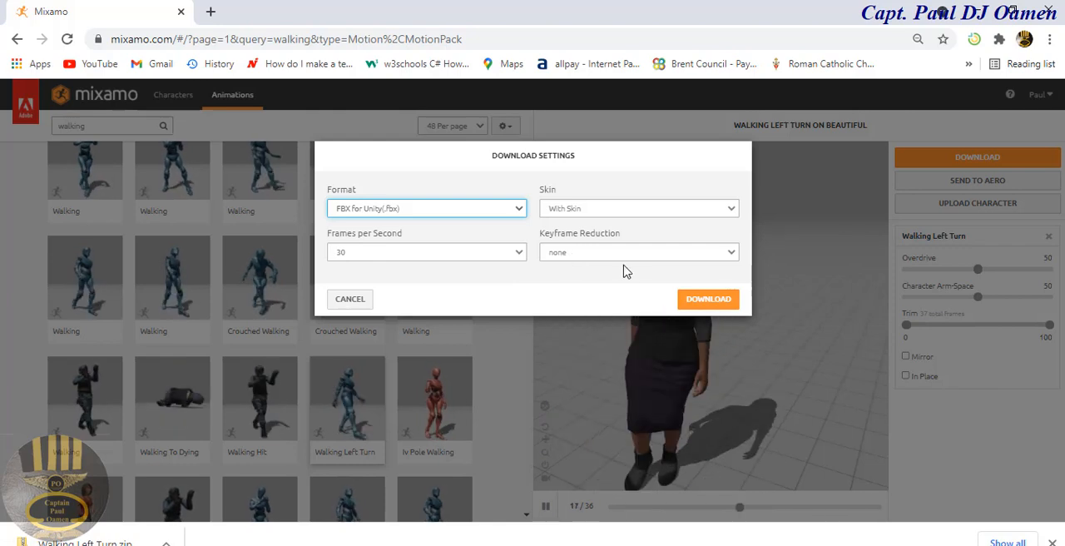
pyautogui.click(710, 301)
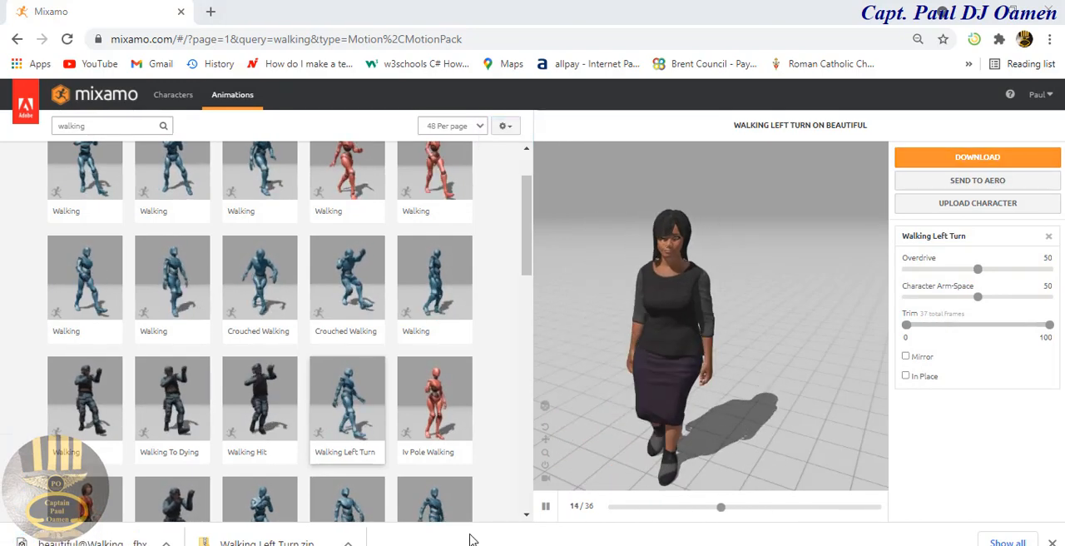
# Step: In File Explorer, put beautiful@Walking Left Turn and the Walking Left Turn zip from Downloads into the Mixamo folder, and open that folder
pyautogui.click(181, 544)
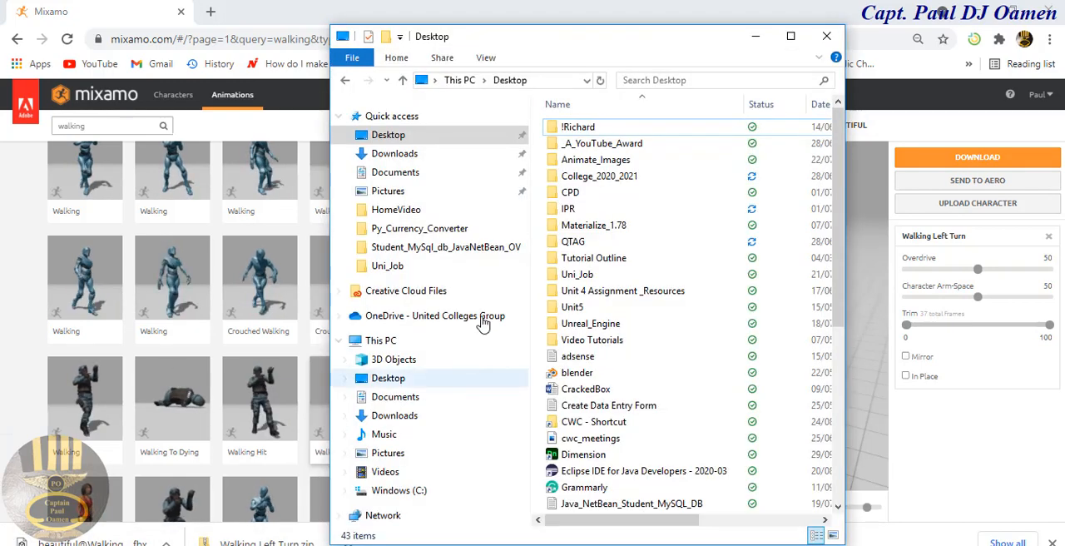
pyautogui.click(400, 153)
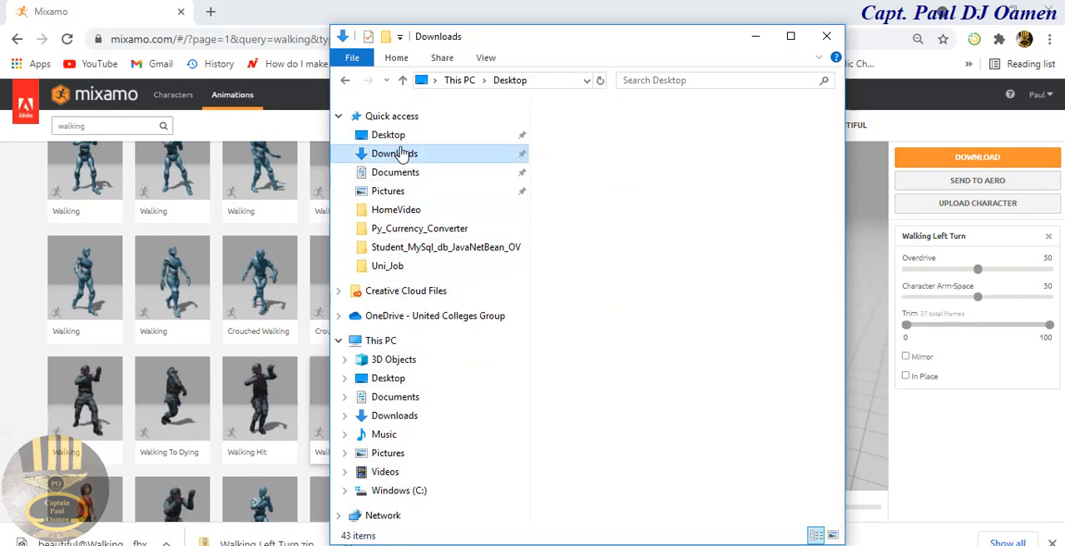
pyautogui.click(602, 147)
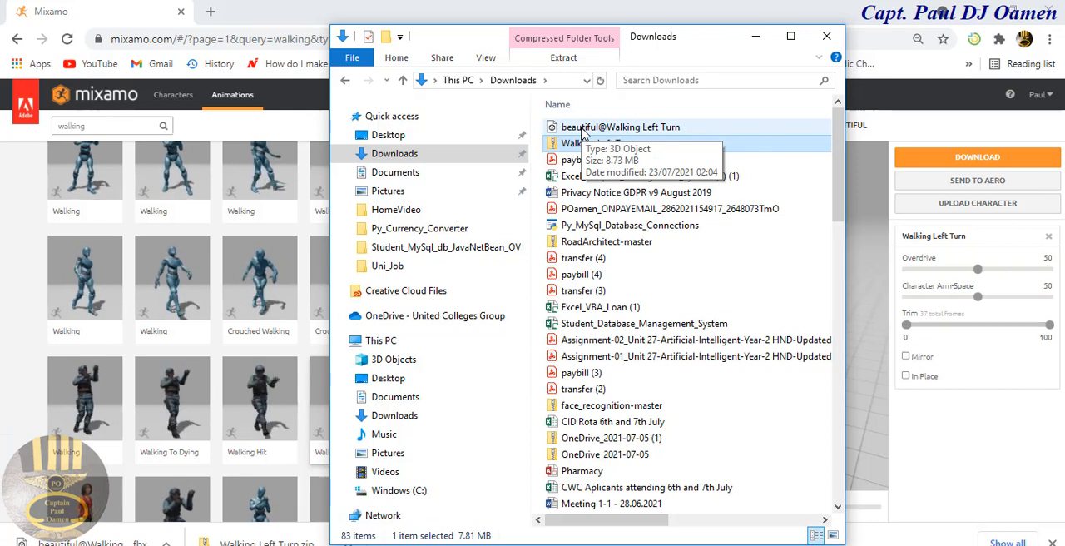
pyautogui.keyDown('ctrl'); pyautogui.click(583, 133); pyautogui.keyUp('ctrl')
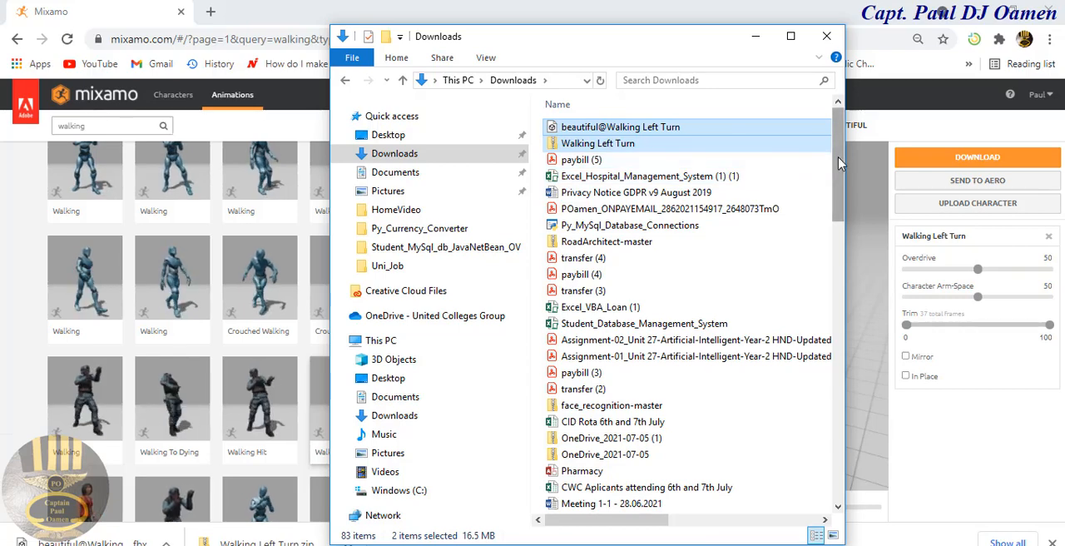
pyautogui.scroll(-7, 838, 163)
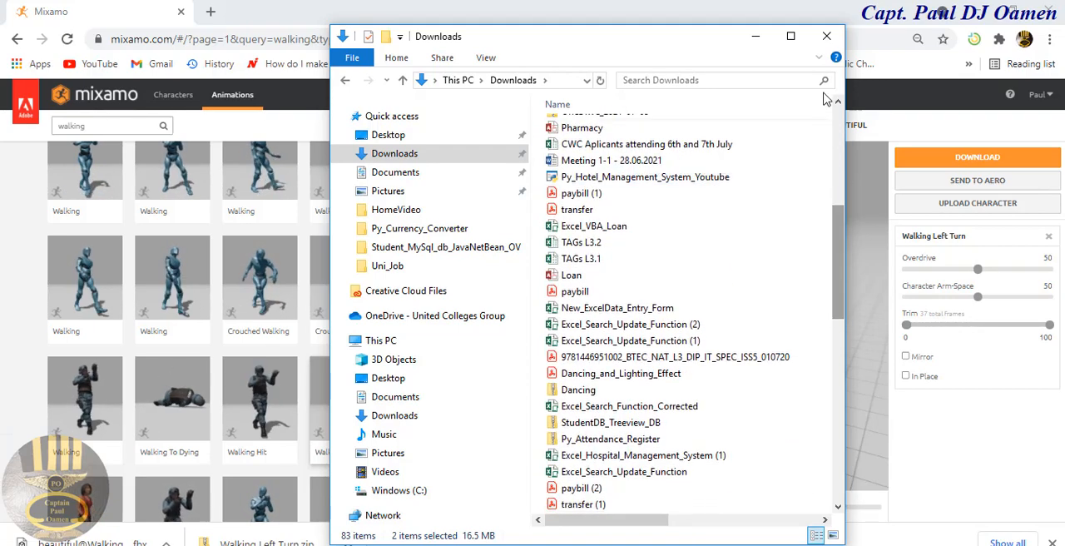
pyautogui.click(790, 36)
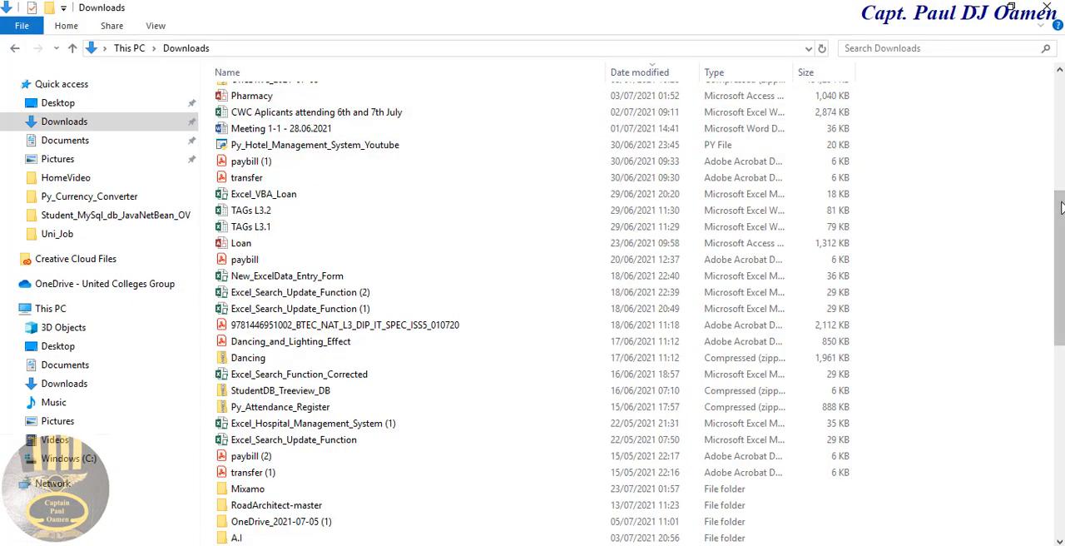
pyautogui.moveTo(1061, 207); pyautogui.dragTo(1061, 92)
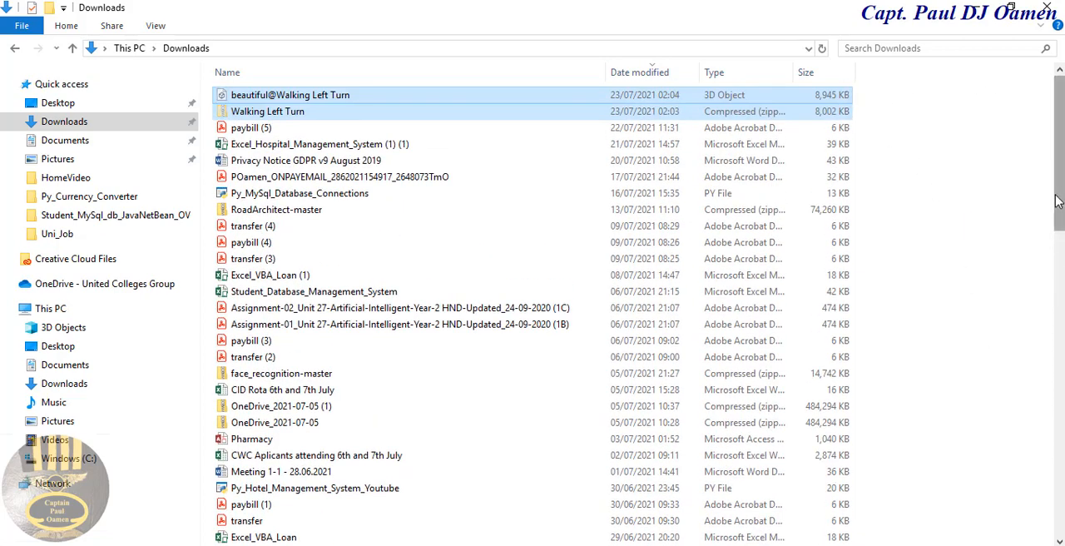
pyautogui.moveTo(1058, 203); pyautogui.dragTo(1058, 499)
pyautogui.doubleClick(267, 177)
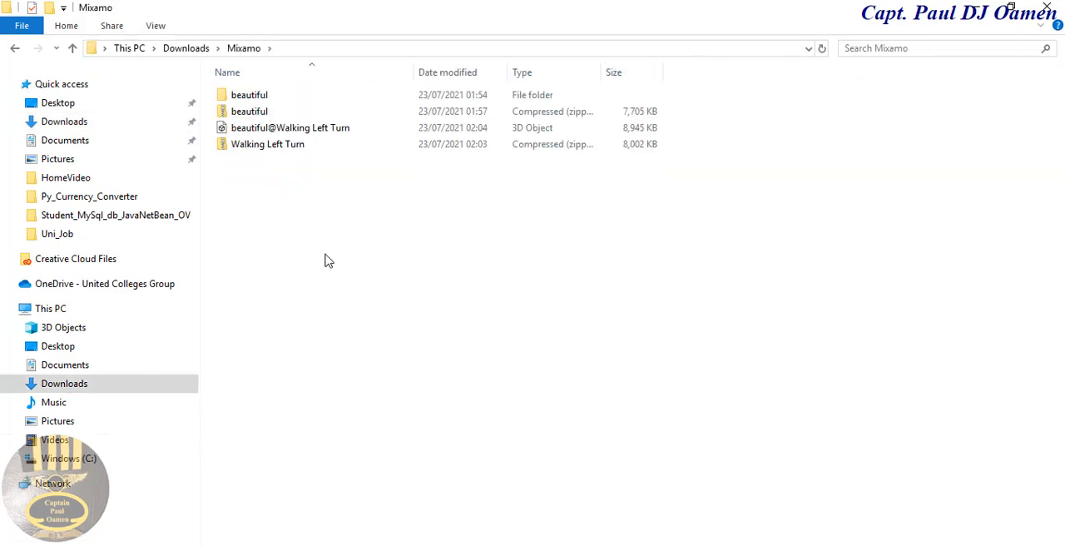
# Step: Extract the Walking Left Turn zip into its own folder inside the Mixamo folder, and close the window of extracted files
pyautogui.rightClick(251, 153)
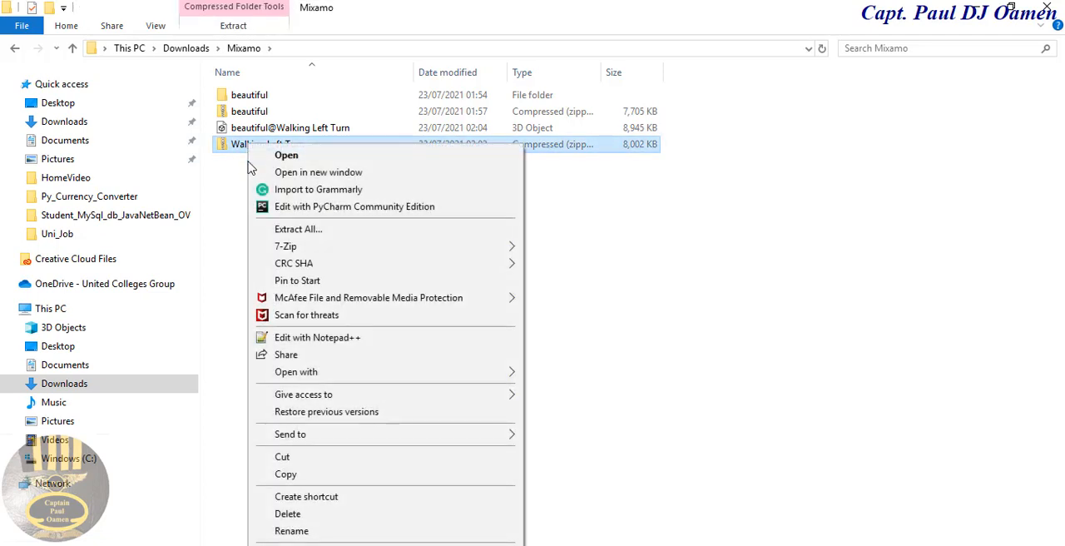
pyautogui.click(637, 276)
pyautogui.click(290, 151)
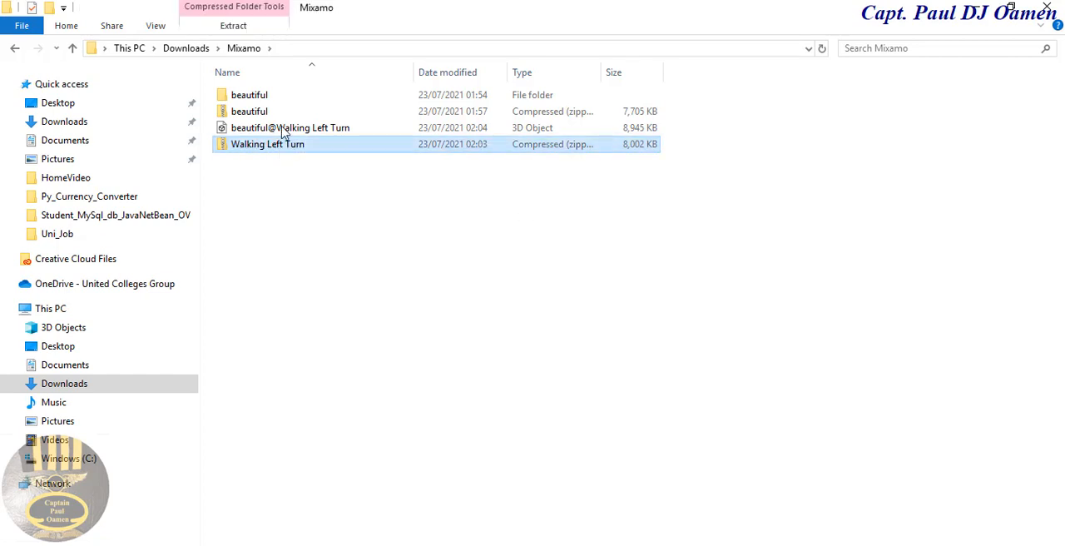
pyautogui.click(233, 25)
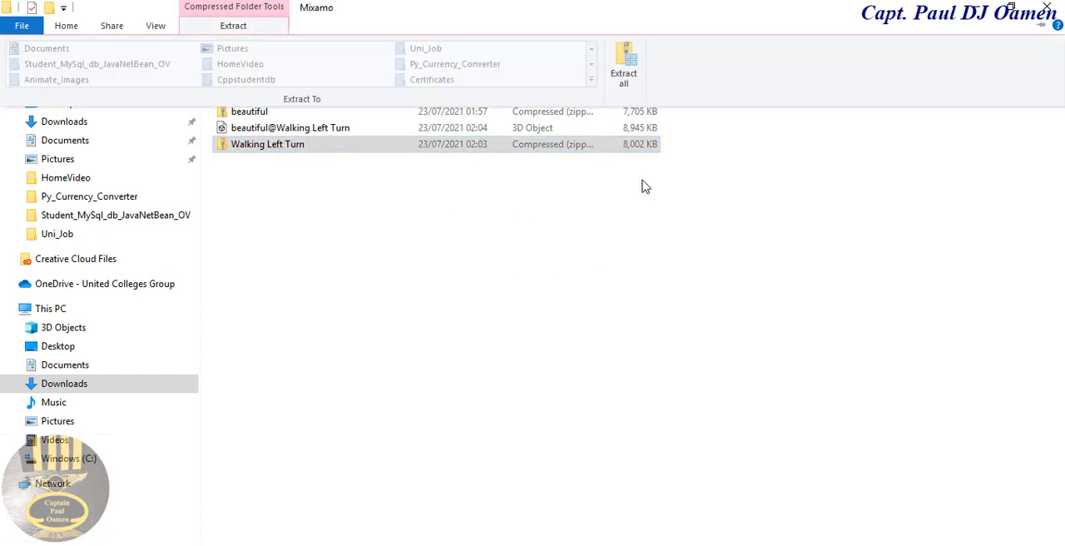
pyautogui.click(624, 67)
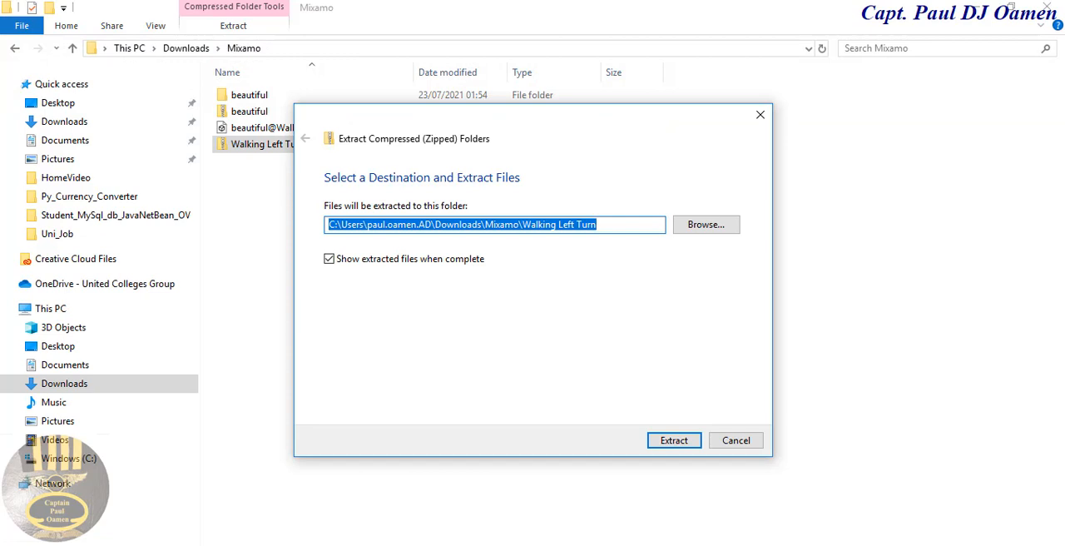
pyautogui.click(678, 442)
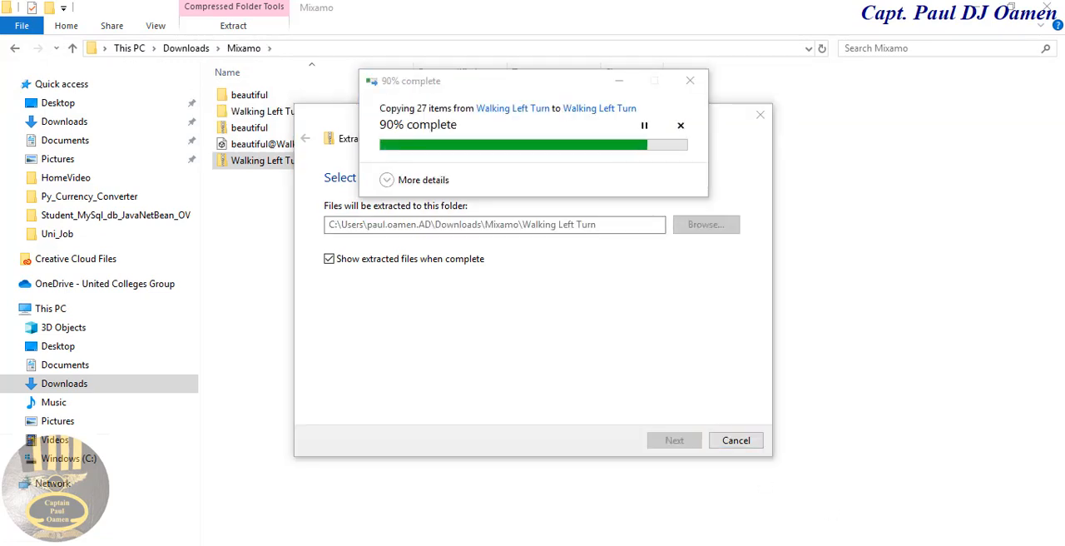
pyautogui.click(846, 15)
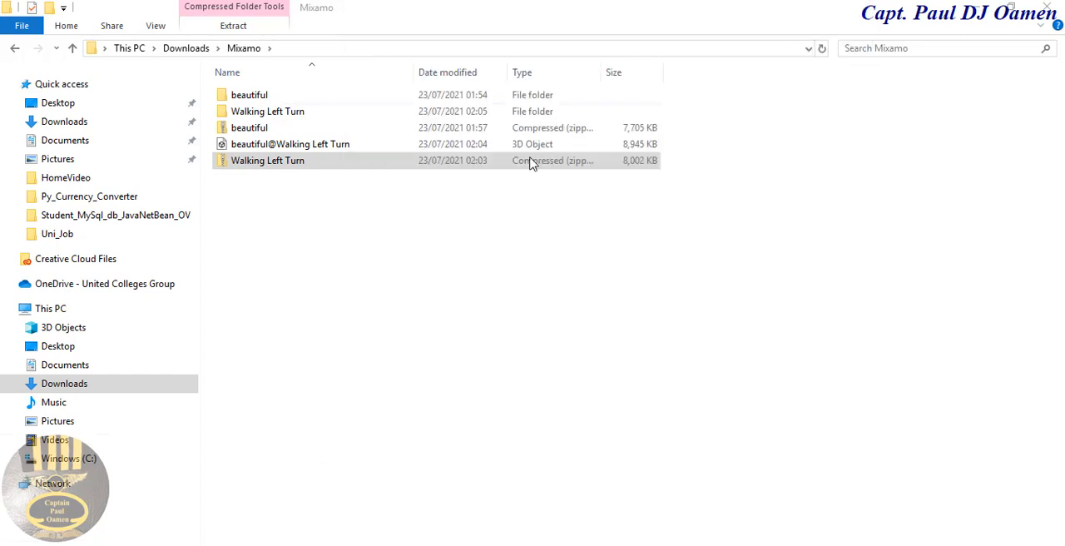
pyautogui.click(380, 267)
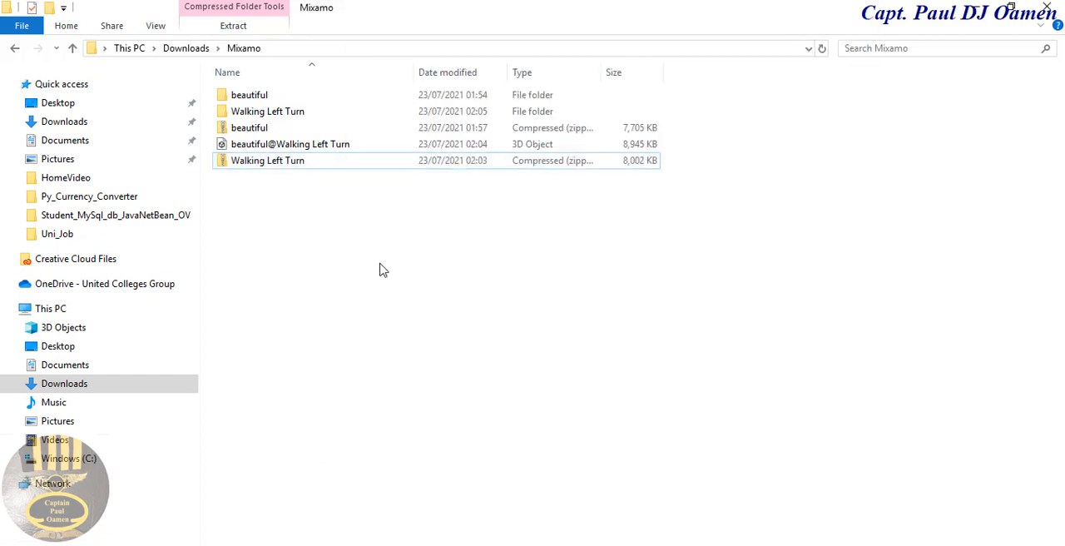
# Step: In the Mixamo folder, select both the extracted Walking Left Turn folder and the beautiful@Walking Left Turn 3D object
pyautogui.click(318, 147)
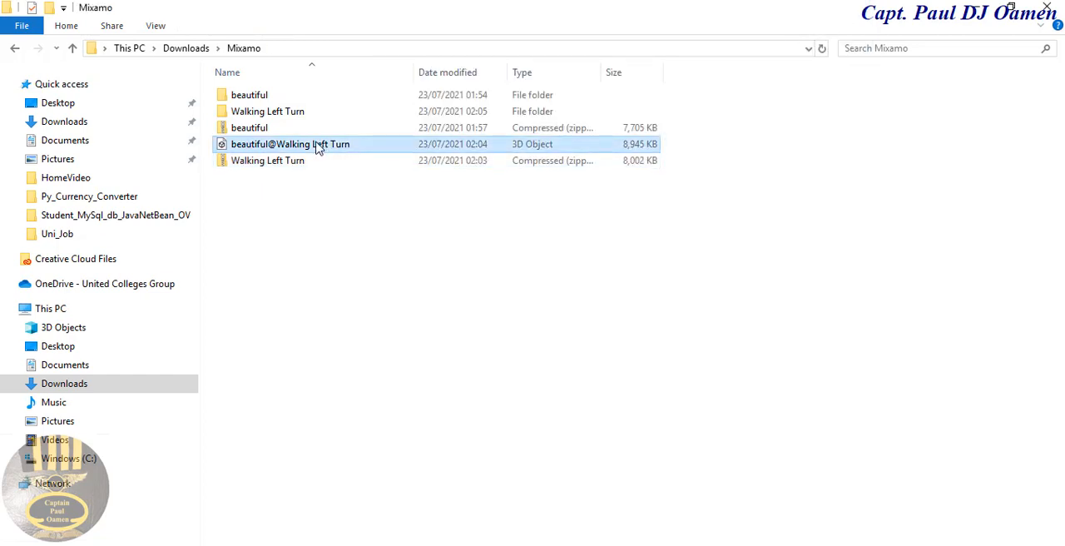
pyautogui.keyDown('shift'); pyautogui.click(302, 113); pyautogui.keyUp('shift')
pyautogui.click(317, 167)
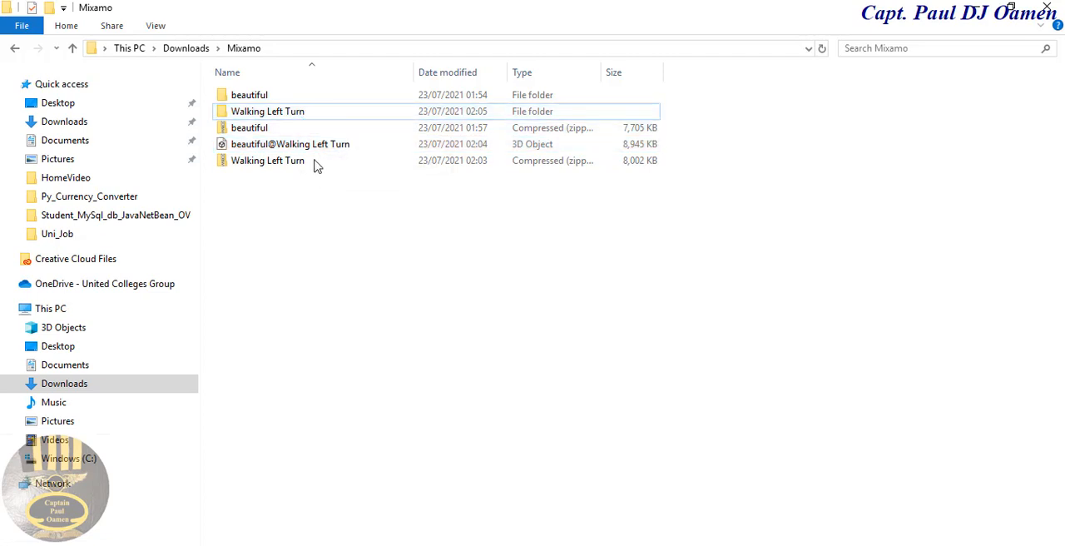
pyautogui.click(311, 148)
pyautogui.keyDown('ctrl'); pyautogui.click(293, 117); pyautogui.keyUp('ctrl')
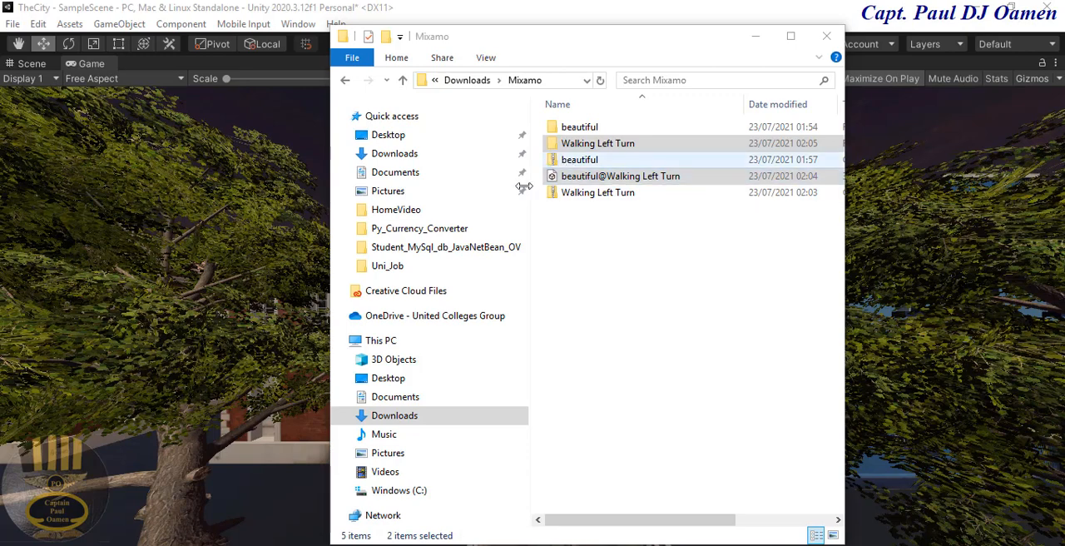
# Step: Switch to the TheCity project in Unity, show the Scene view and apply the Default window layout
pyautogui.click(243, 244)
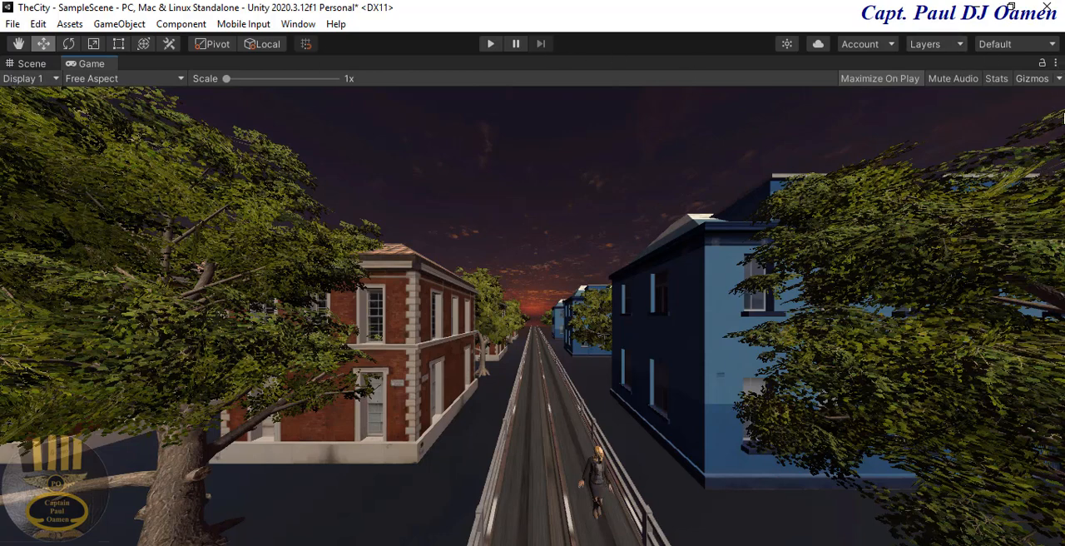
pyautogui.click(961, 45)
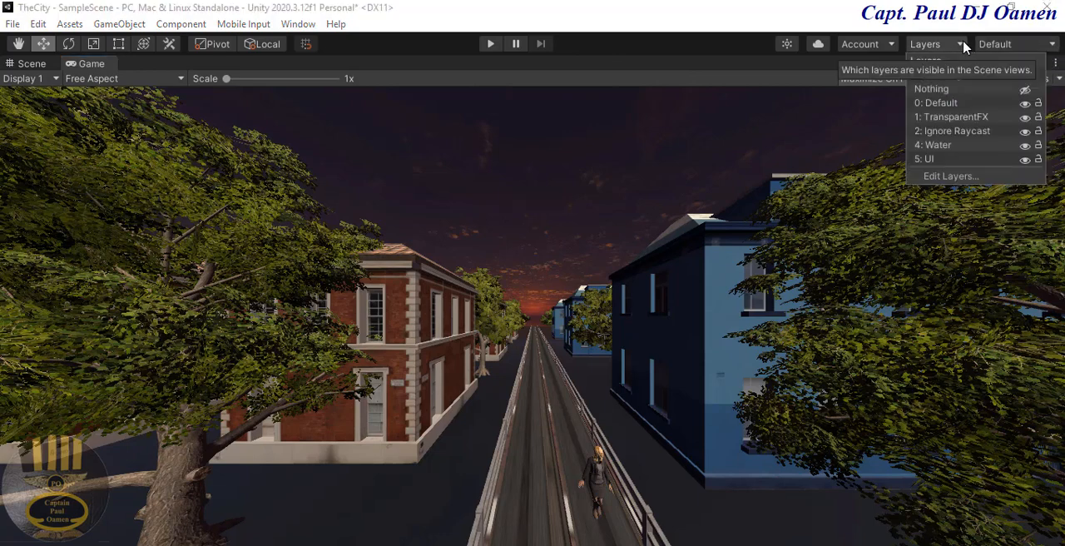
pyautogui.click(974, 267)
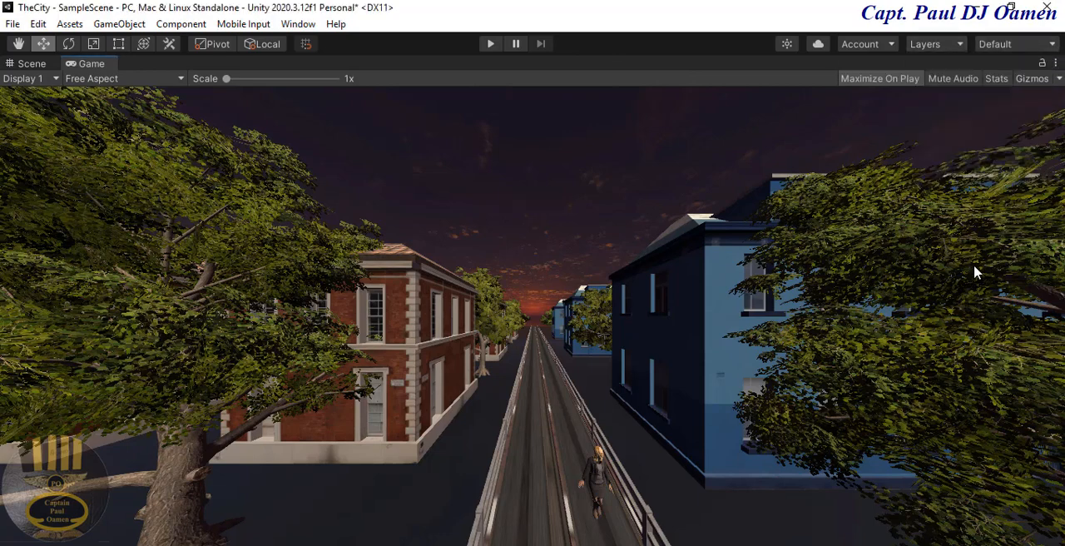
pyautogui.click(33, 65)
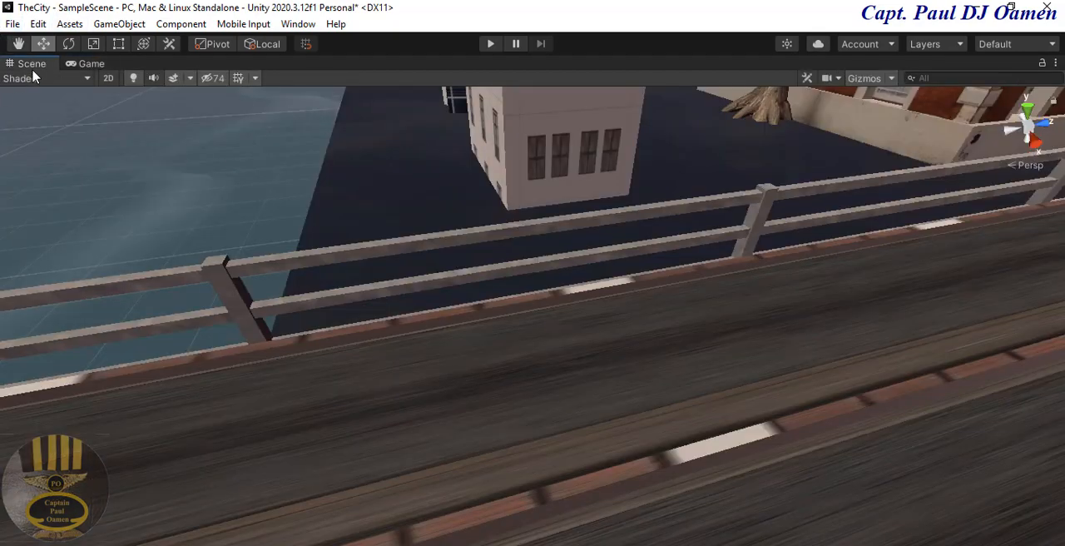
pyautogui.click(1052, 45)
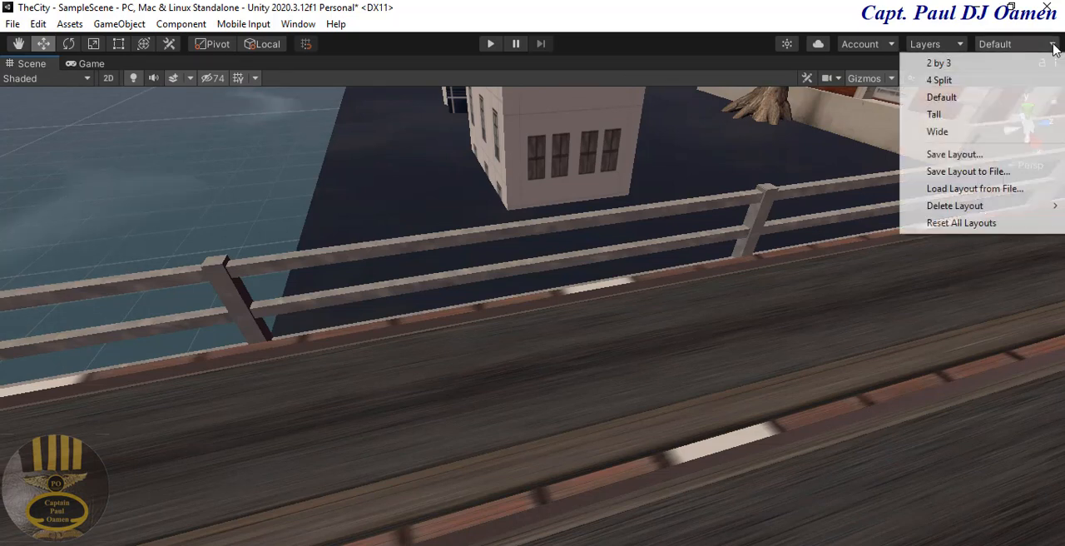
pyautogui.click(980, 98)
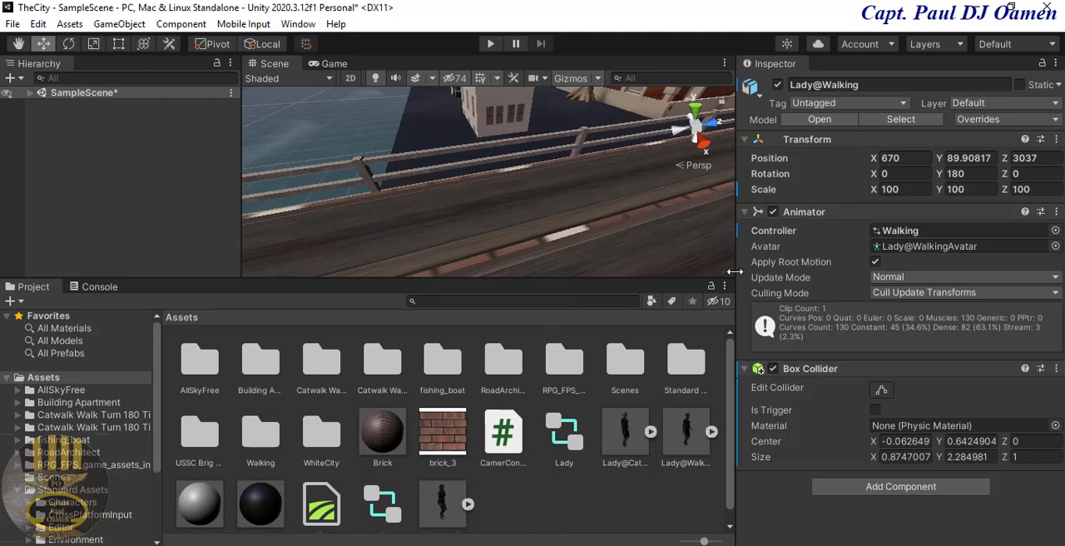
# Step: Resize the workspace so the Inspector is narrower and the Scene and Hierarchy areas are taller
pyautogui.moveTo(735, 271); pyautogui.dragTo(851, 271)
pyautogui.moveTo(683, 279); pyautogui.dragTo(666, 500)
pyautogui.click(601, 280)
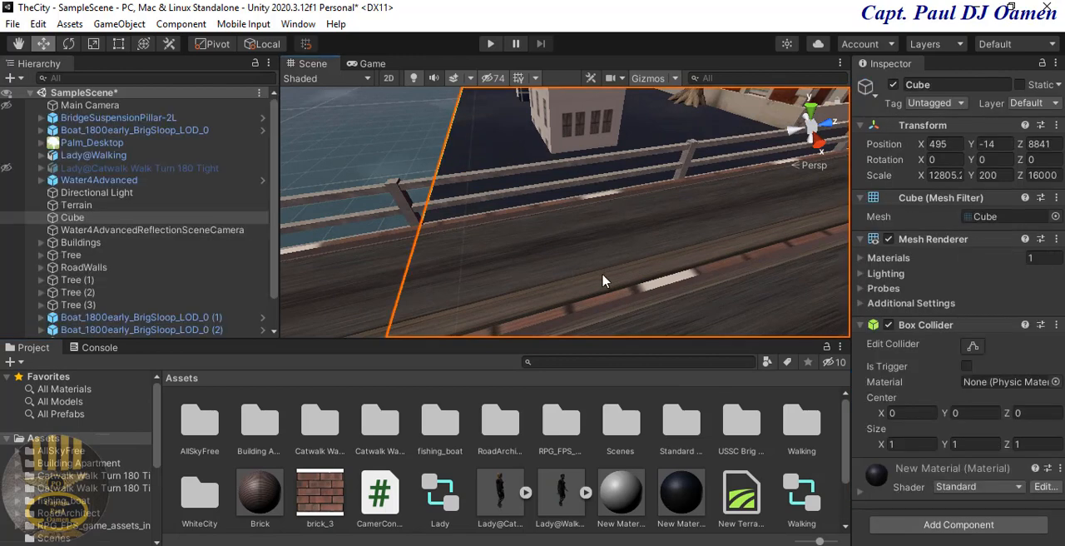
pyautogui.click(514, 257)
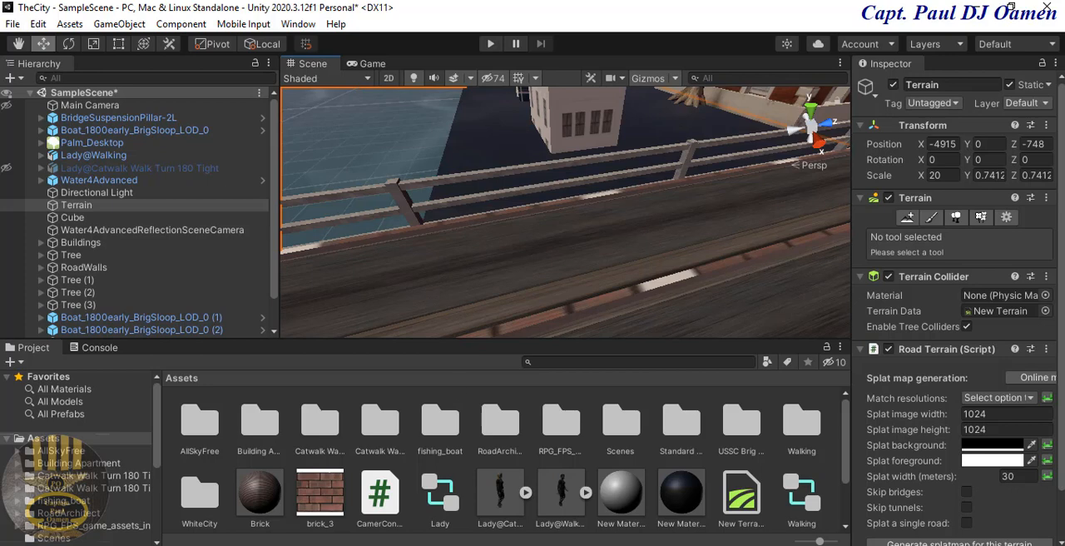
# Step: Create a new folder named Beauty in the project's Assets folder
pyautogui.hotkey('alt', 'Tab')
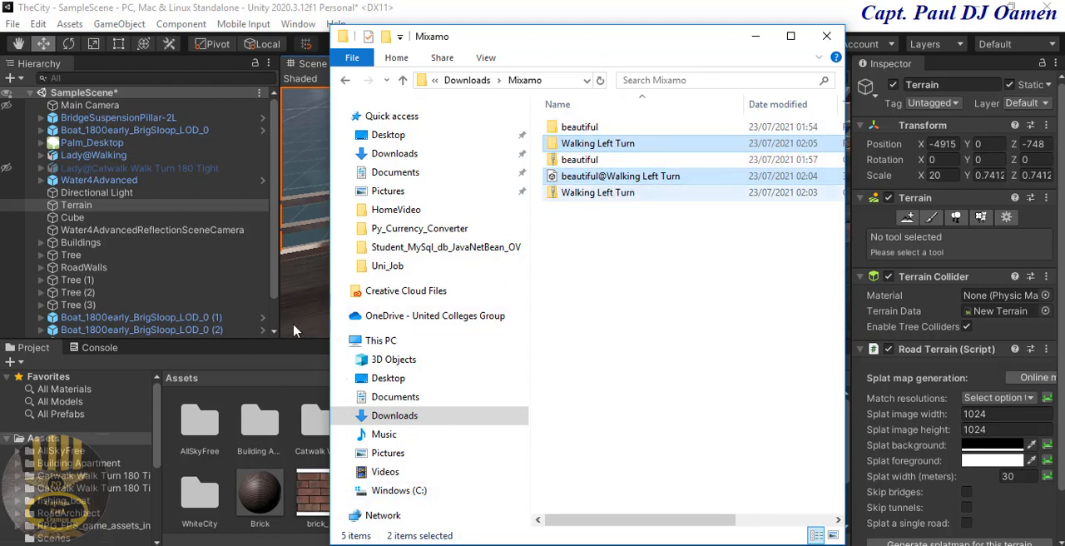
pyautogui.click(90, 443)
pyautogui.moveTo(845, 432); pyautogui.dragTo(843, 516)
pyautogui.rightClick(557, 491)
pyautogui.moveTo(633, 78)
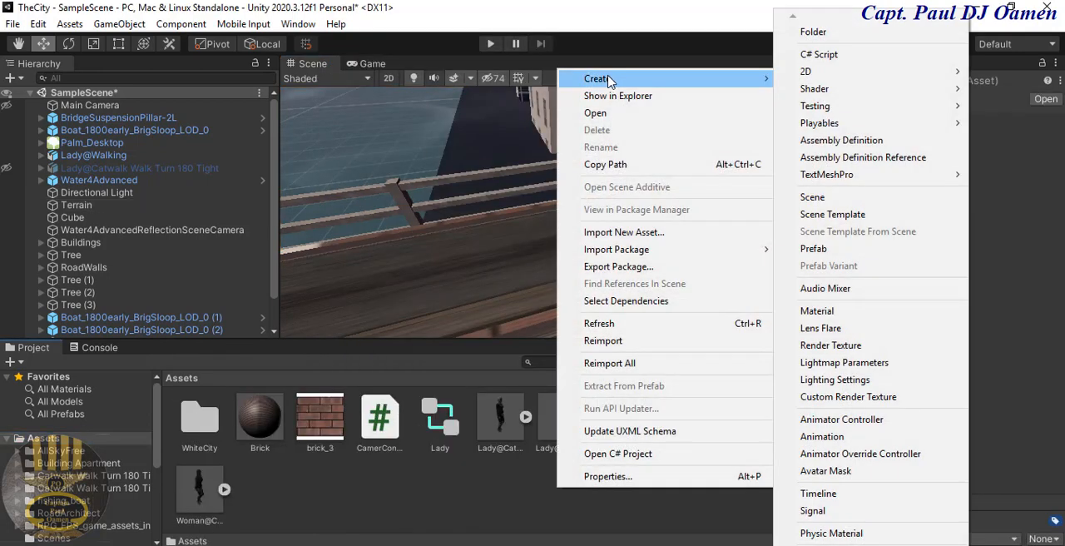
pyautogui.click(812, 31)
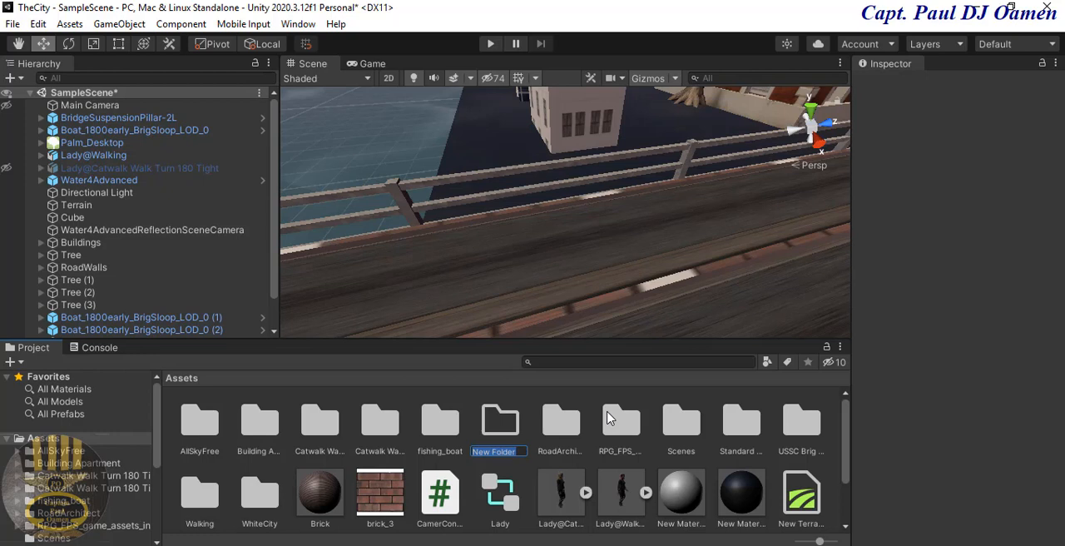
pyautogui.write('Beauty')
pyautogui.press('Return')
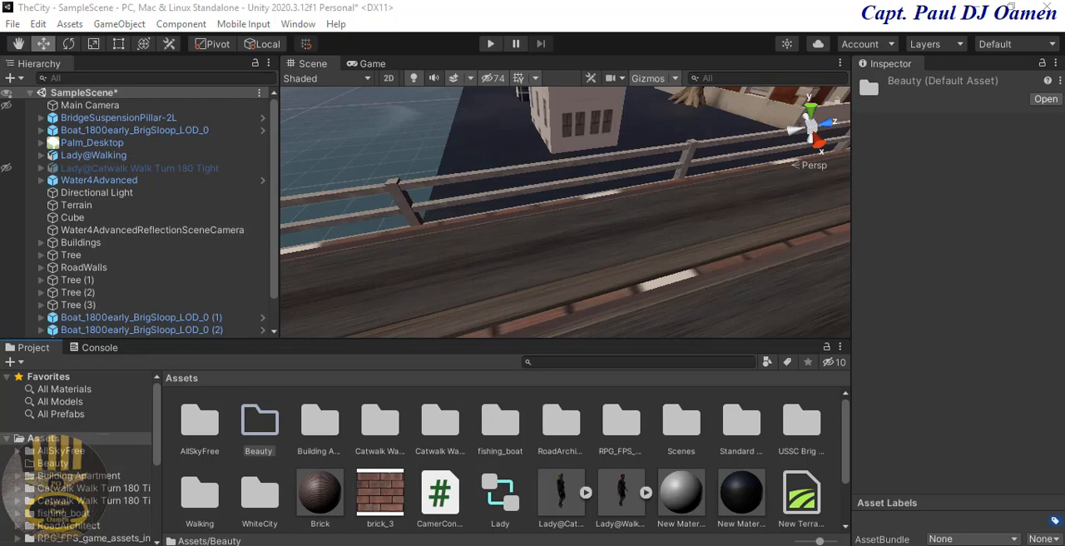
# Step: Import the selected Walking Left Turn folder and beautiful@Walking Left Turn file from File Explorer into the Beauty folder
pyautogui.click(133, 544)
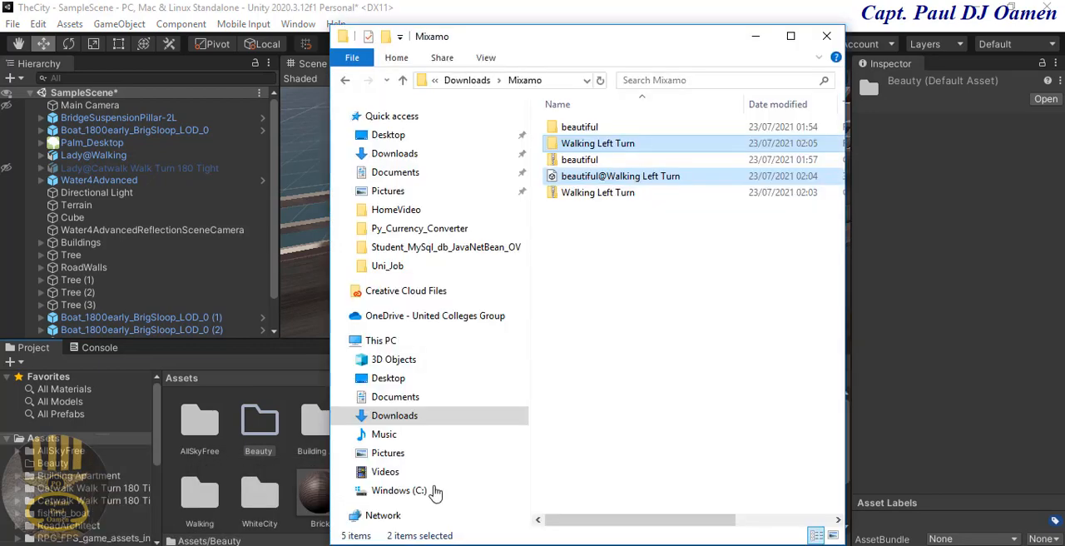
pyautogui.moveTo(646, 43); pyautogui.dragTo(867, 92)
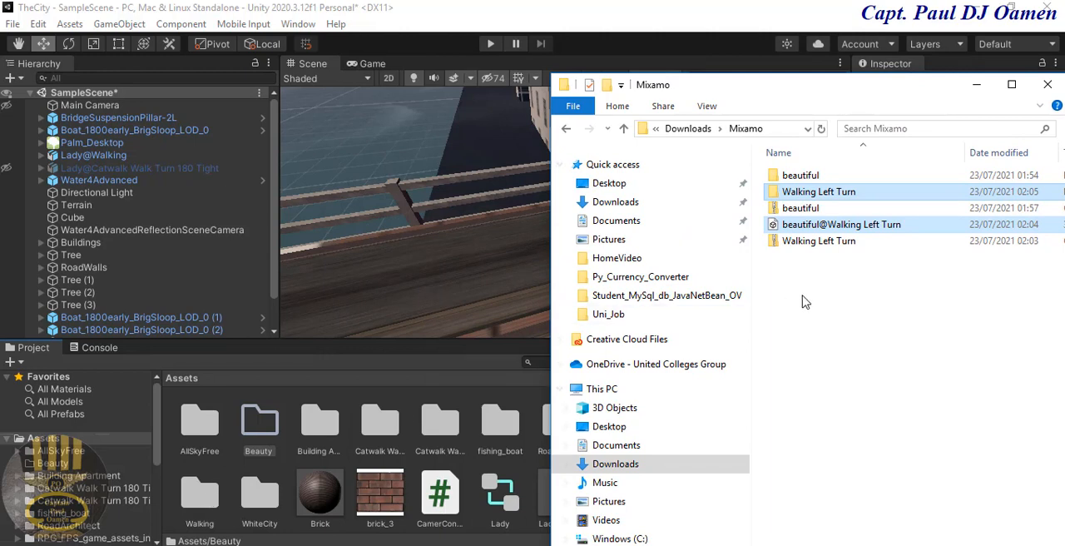
pyautogui.moveTo(806, 230); pyautogui.dragTo(283, 449)
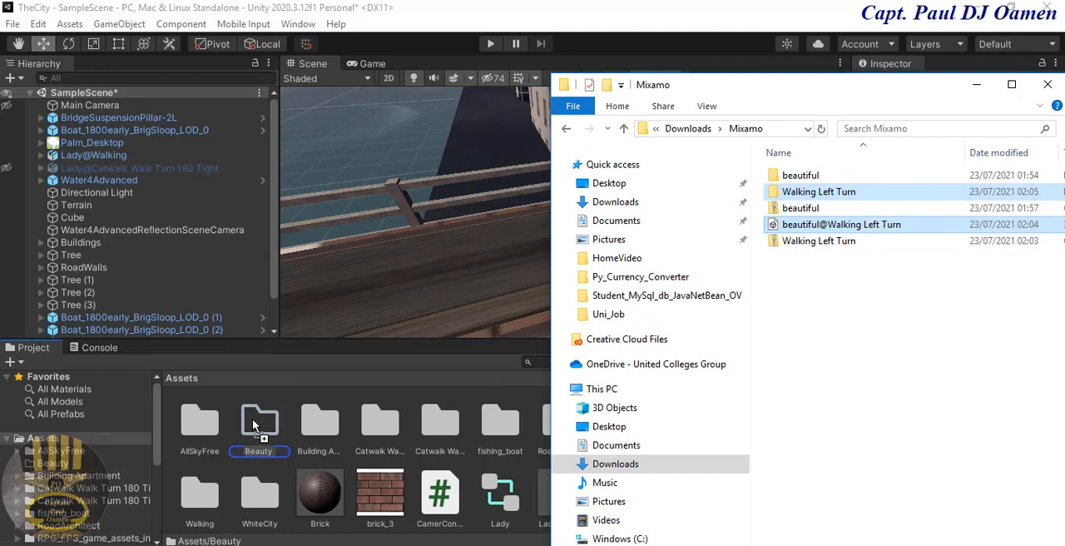
pyautogui.moveTo(252, 419); pyautogui.dragTo(252, 418)
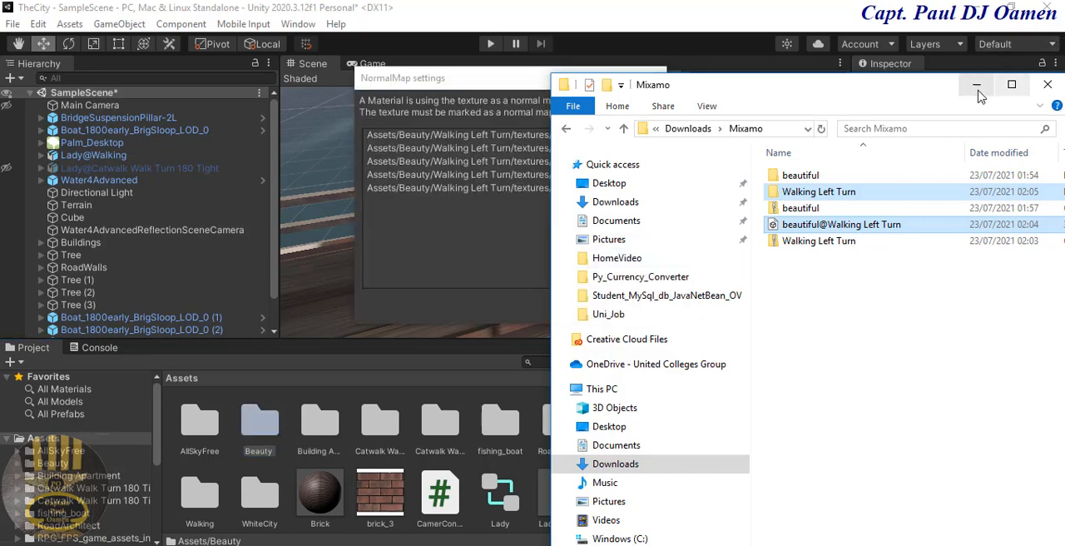
# Step: Get the File Explorer window out of the way and fix the normal map settings of the imported textures
pyautogui.moveTo(930, 98); pyautogui.dragTo(820, 274)
pyautogui.click(867, 261)
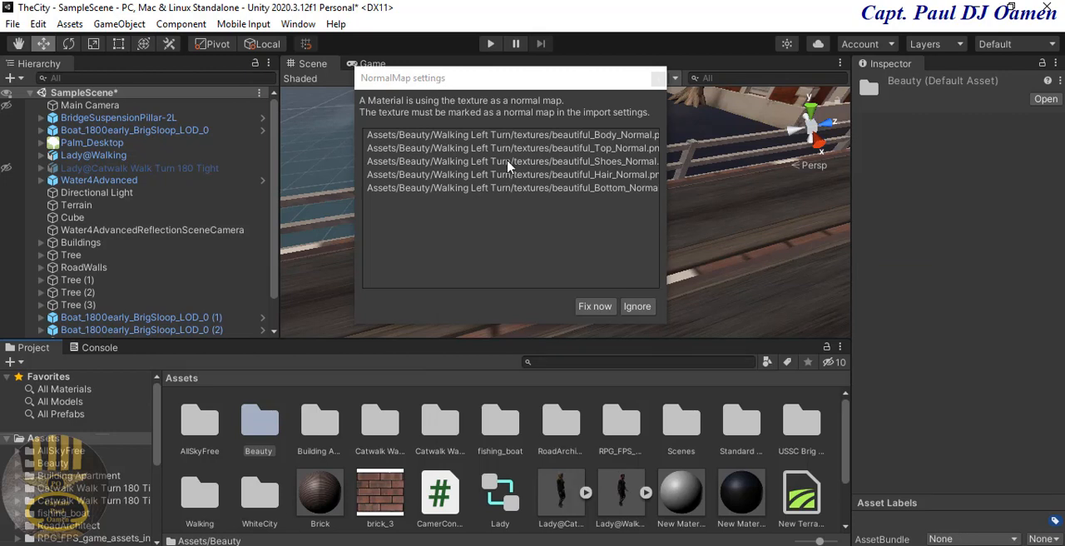
pyautogui.click(594, 306)
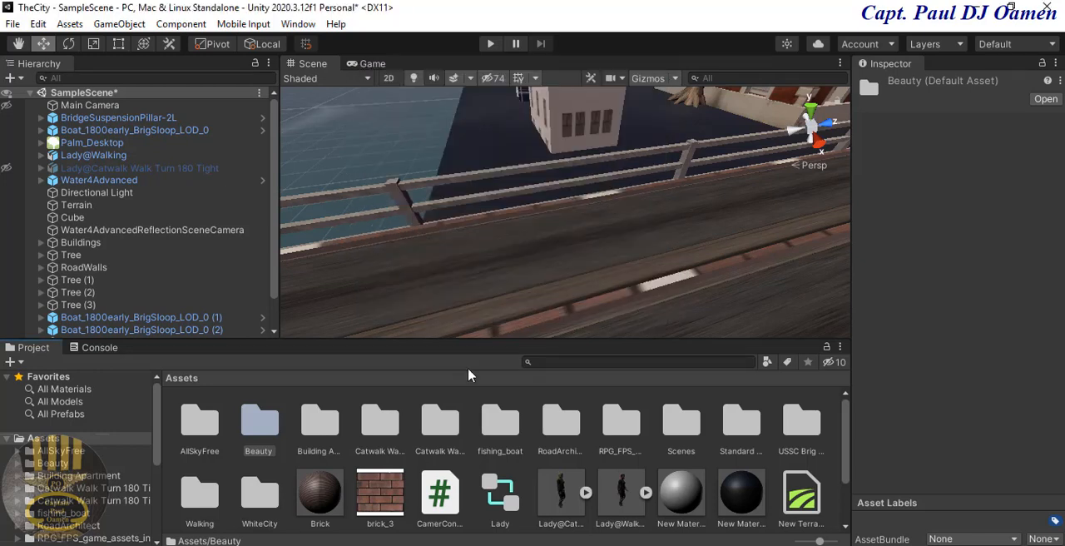
# Step: Examine the imported textures inside Beauty's Walking Left Turn folder, and return to the Beauty folder
pyautogui.doubleClick(258, 424)
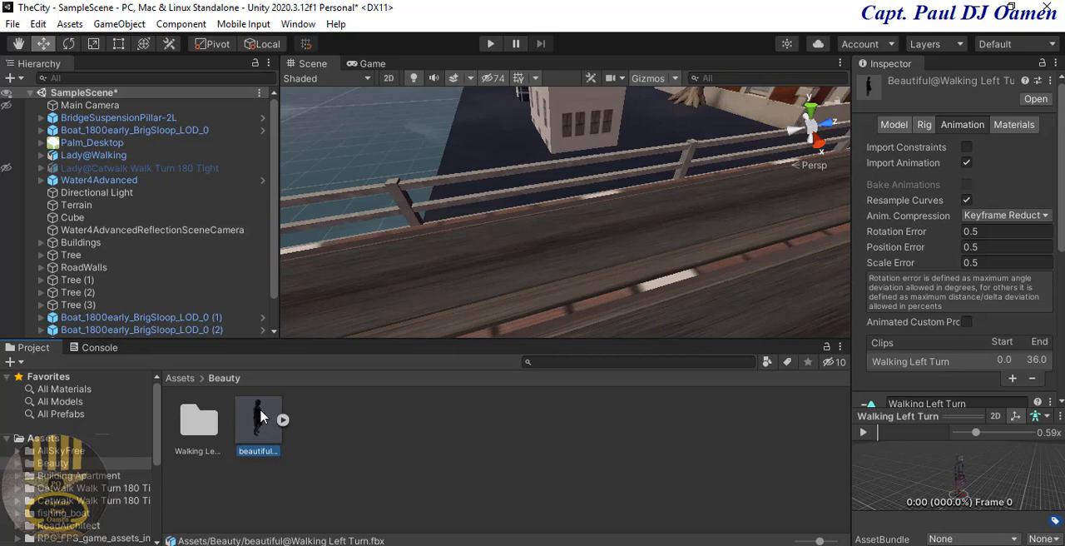
pyautogui.doubleClick(209, 432)
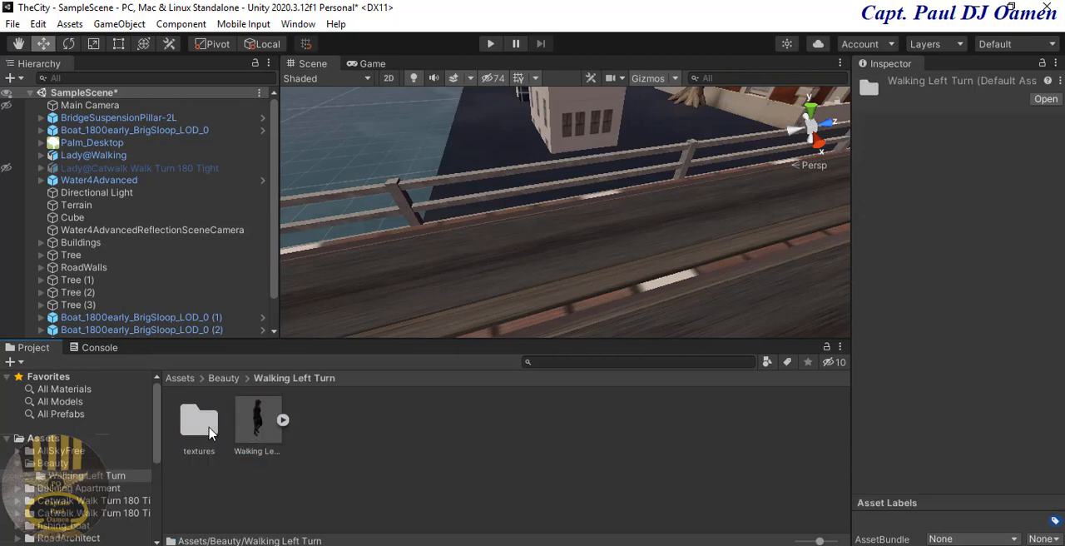
pyautogui.doubleClick(209, 432)
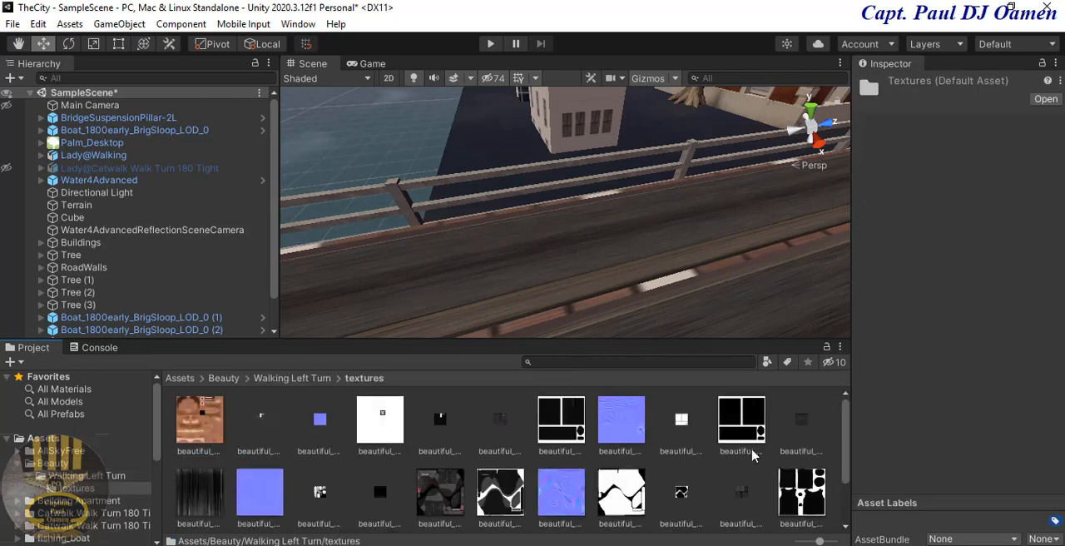
pyautogui.moveTo(847, 421); pyautogui.dragTo(842, 432)
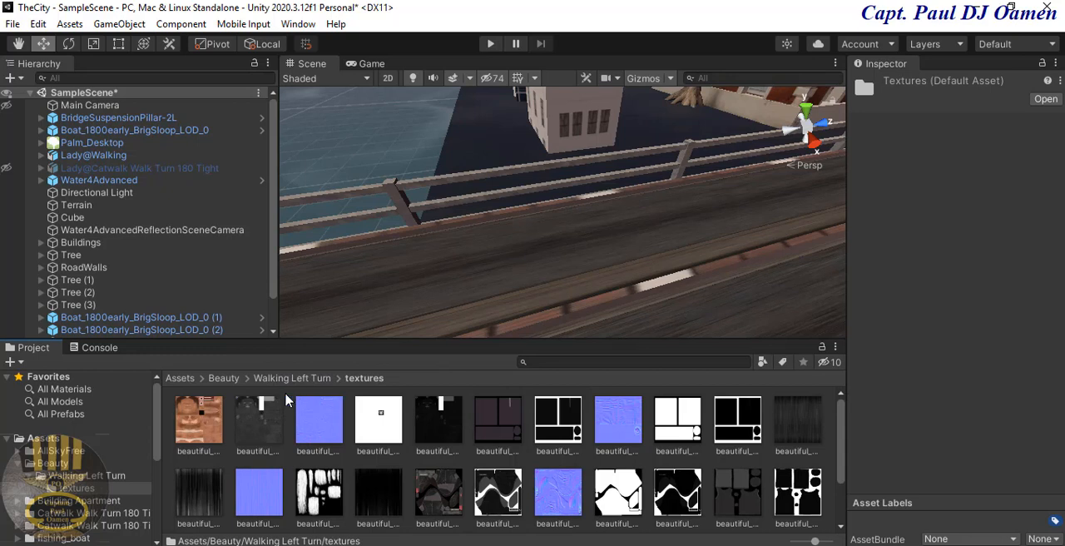
pyautogui.click(225, 378)
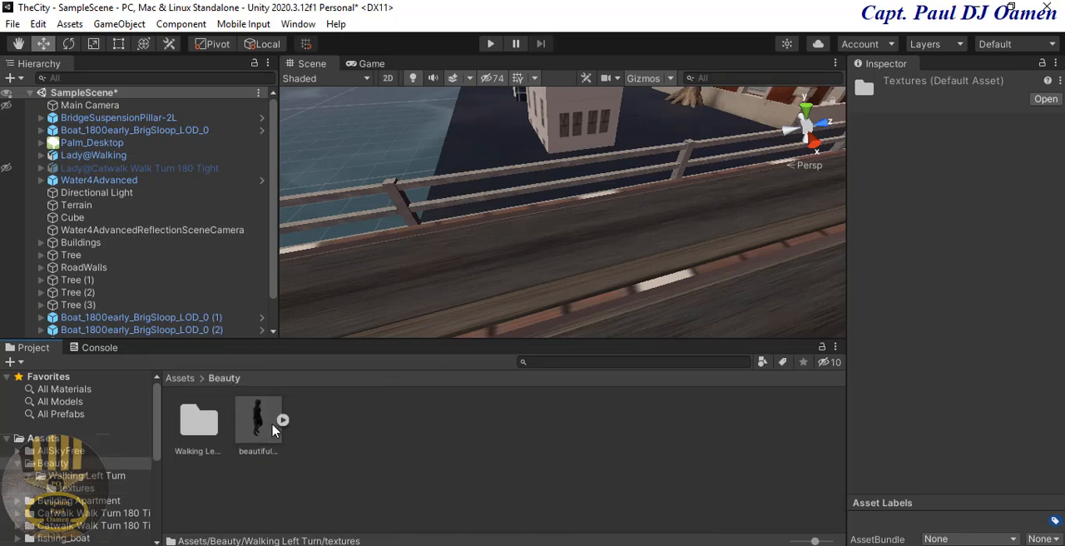
# Step: Set the rig animation type of beautiful@Walking Left Turn to Humanoid and apply the import settings
pyautogui.click(268, 426)
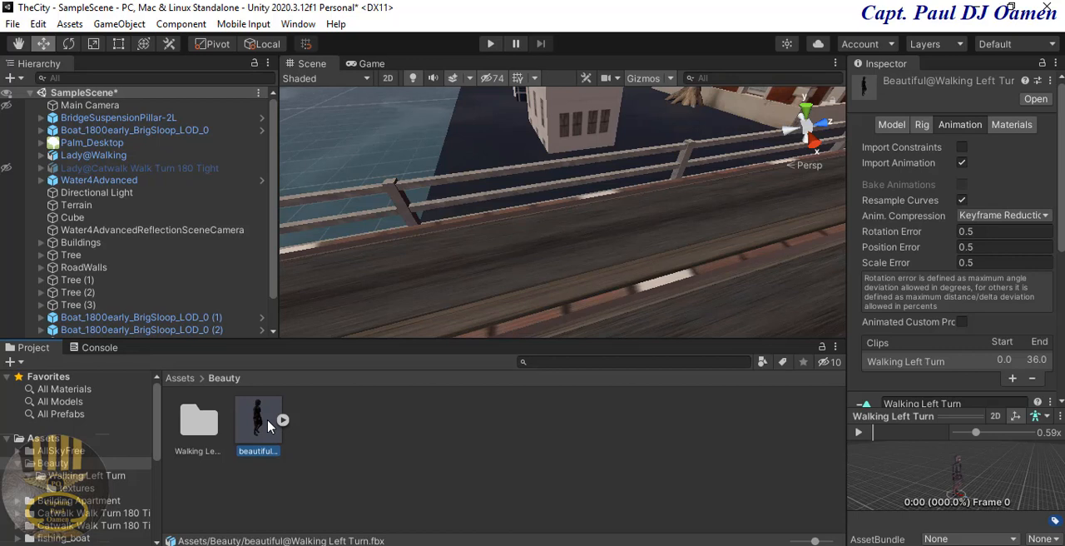
pyautogui.moveTo(847, 280); pyautogui.dragTo(707, 280)
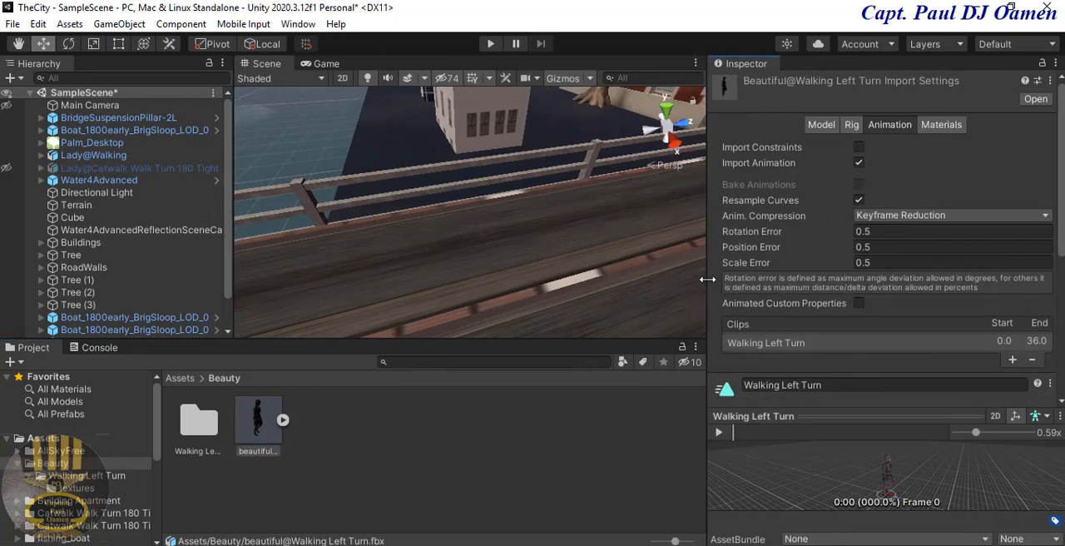
pyautogui.click(854, 126)
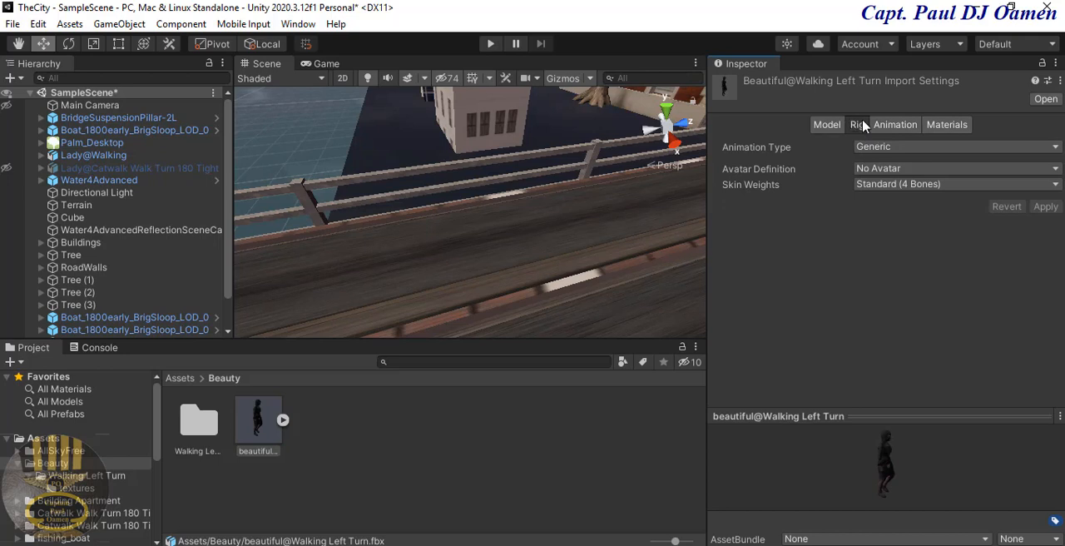
pyautogui.click(1054, 147)
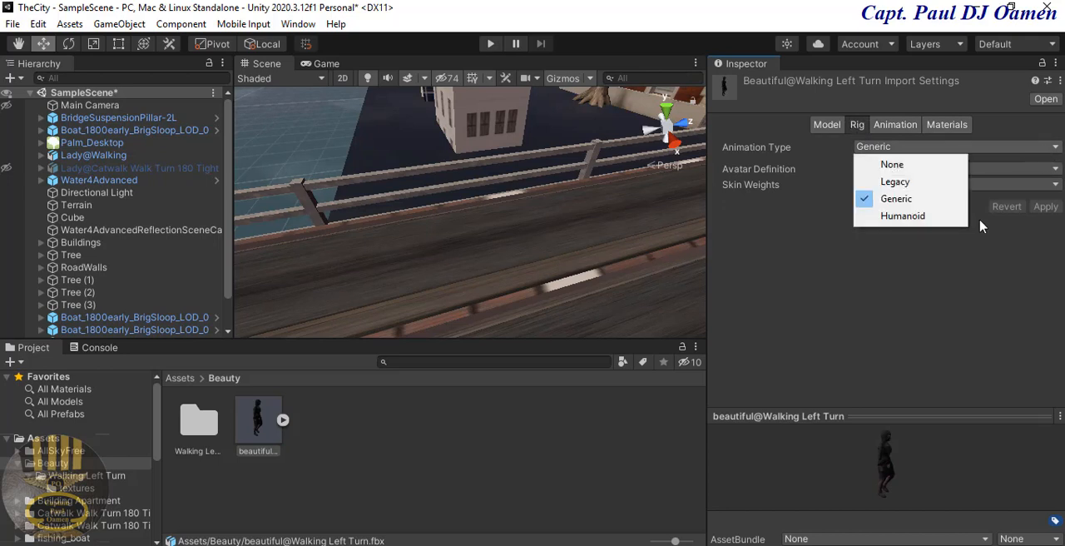
pyautogui.click(917, 218)
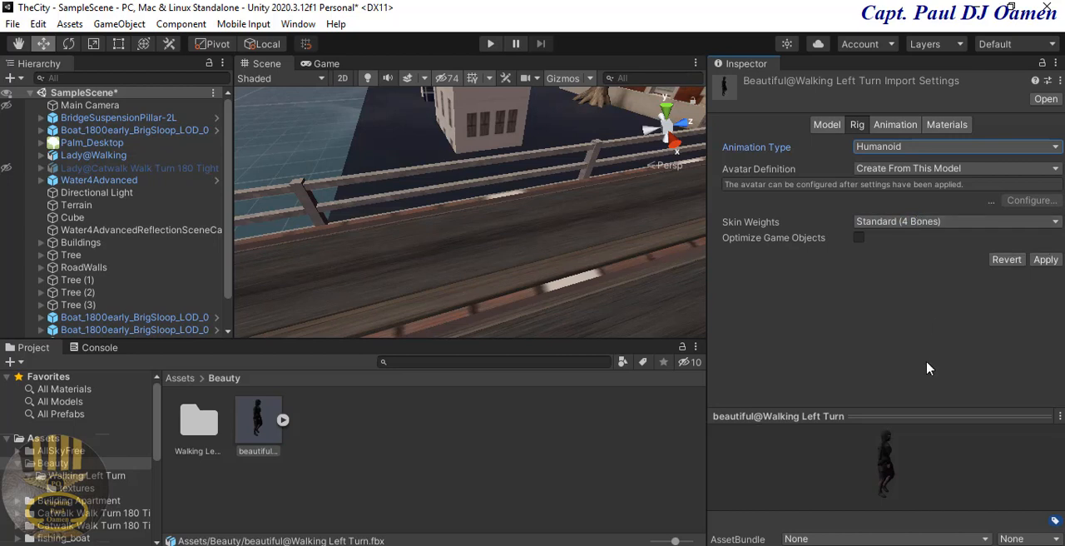
pyautogui.click(1045, 260)
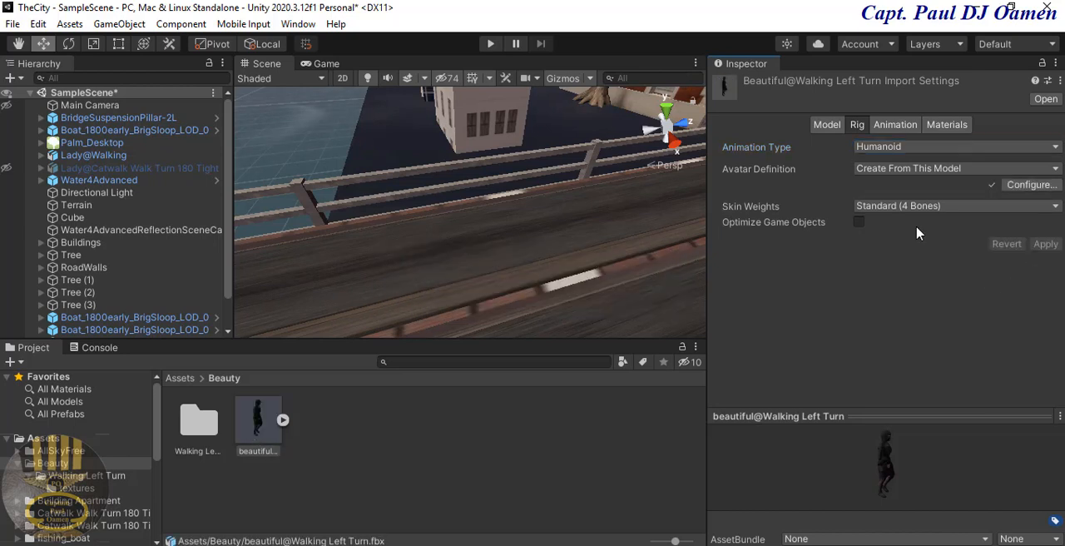
# Step: Turn on Loop Time for the Walking Left Turn animation clip and preview its playback
pyautogui.click(895, 126)
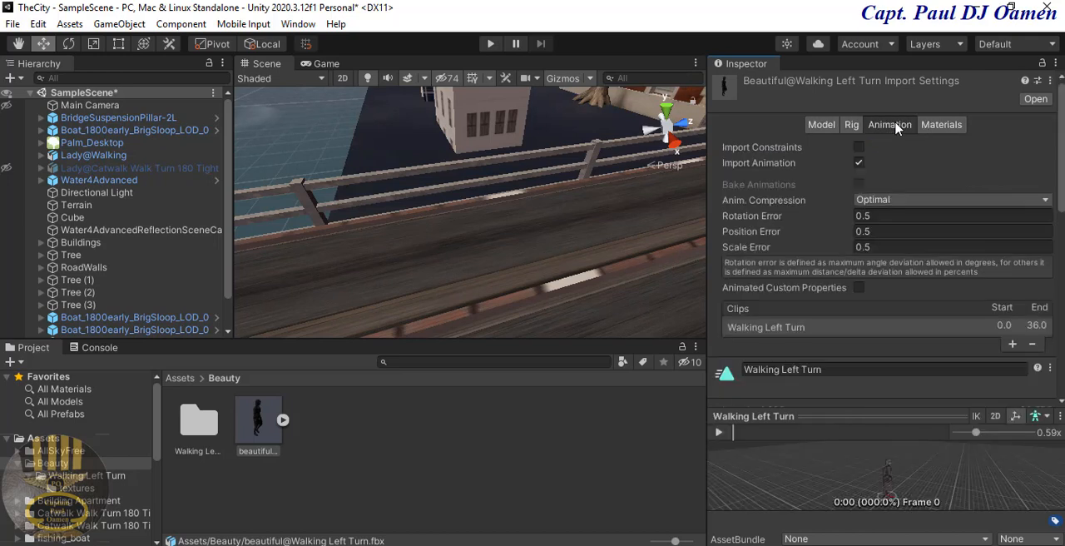
pyautogui.scroll(-6, 882, 250)
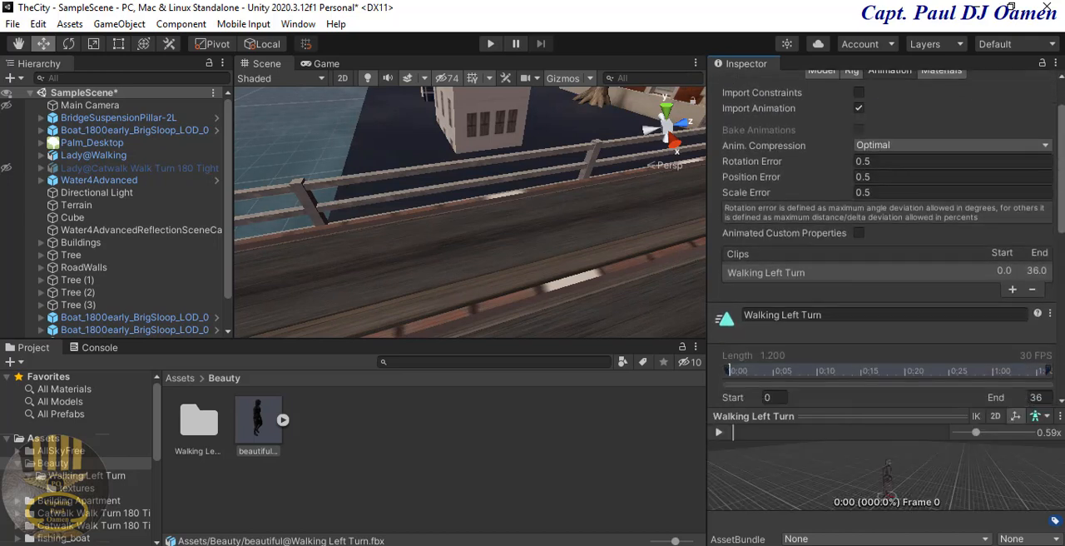
pyautogui.scroll(-2, 743, 167)
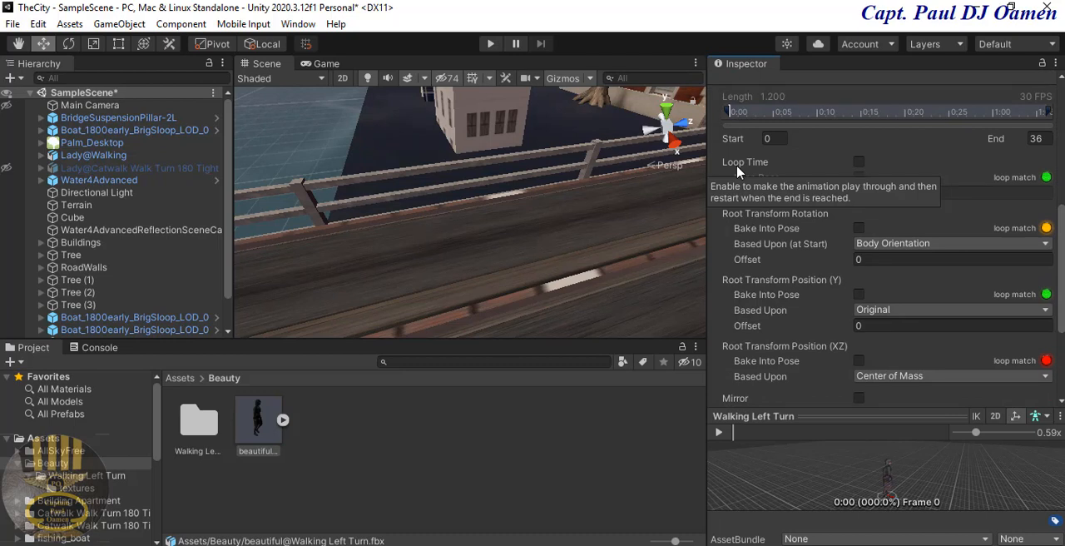
pyautogui.click(858, 163)
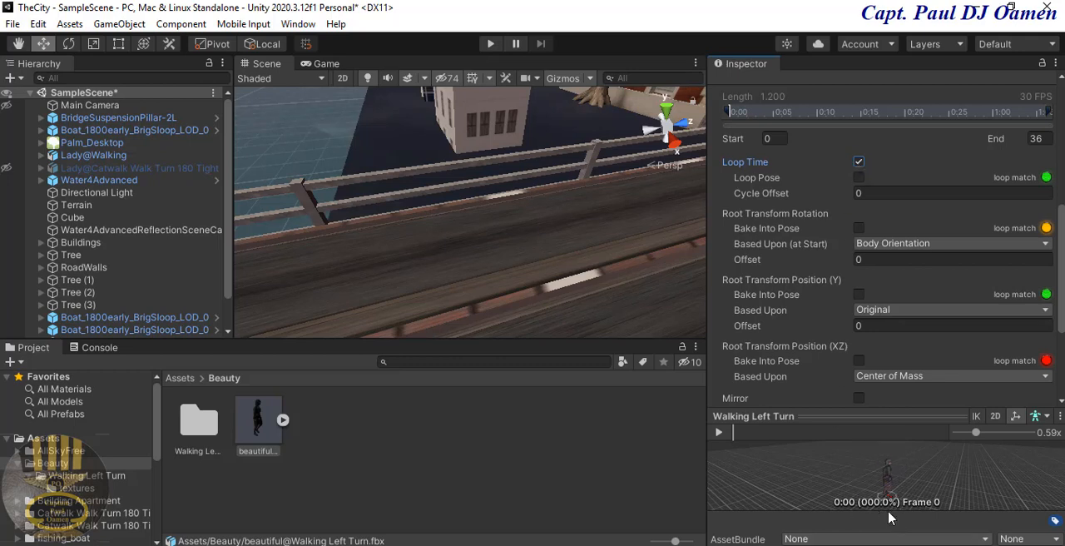
pyautogui.click(719, 433)
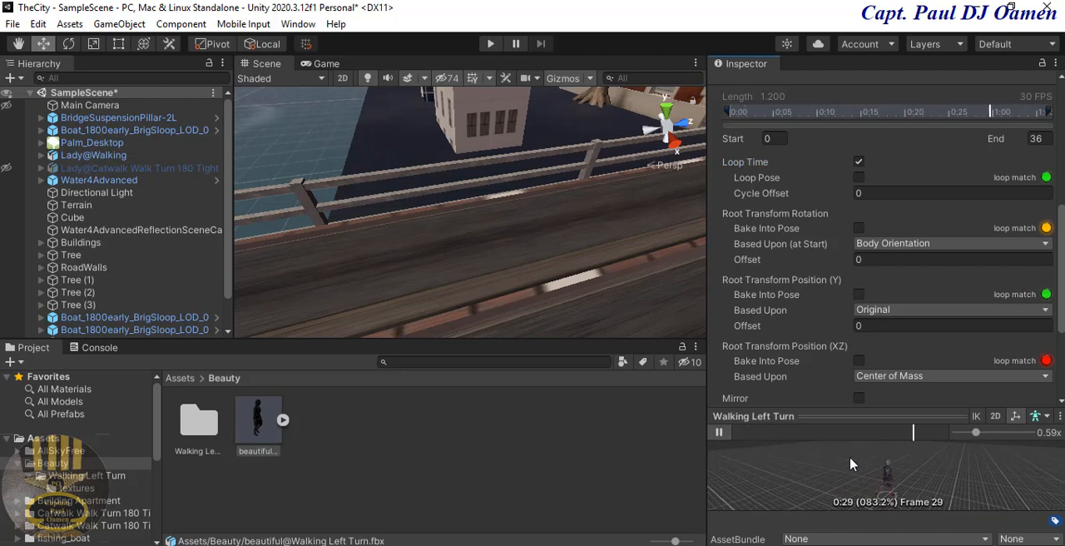
pyautogui.click(721, 435)
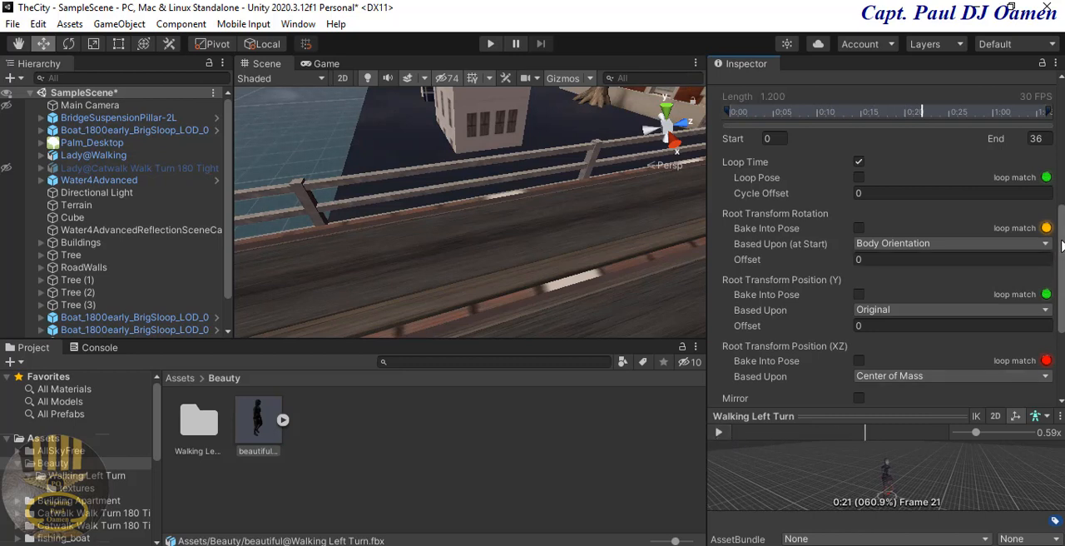
# Step: Base the clip's Root Transform Rotation upon Original
pyautogui.scroll(-3, 1061, 243)
pyautogui.scroll(-1, 1061, 244)
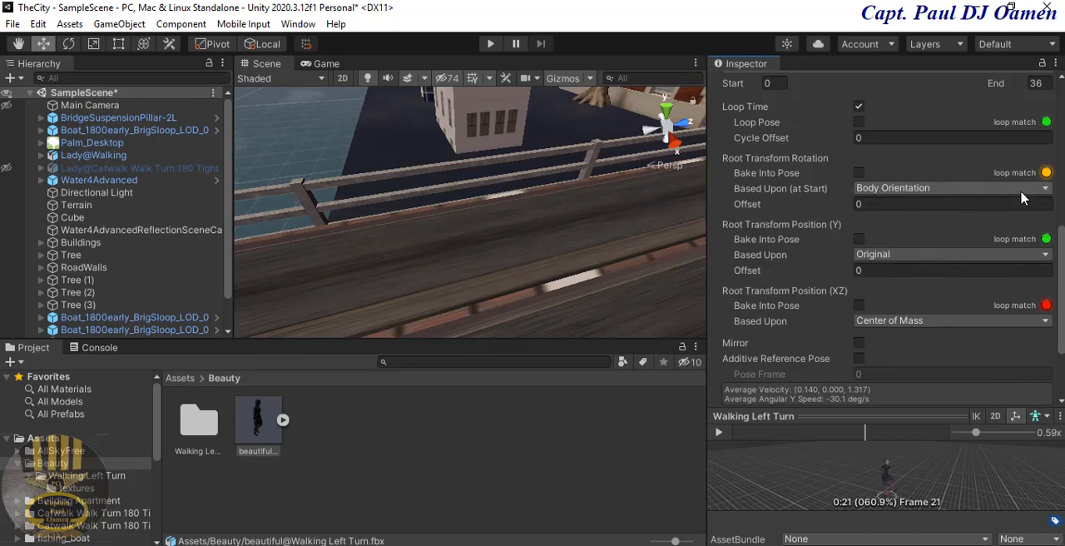
pyautogui.click(1047, 189)
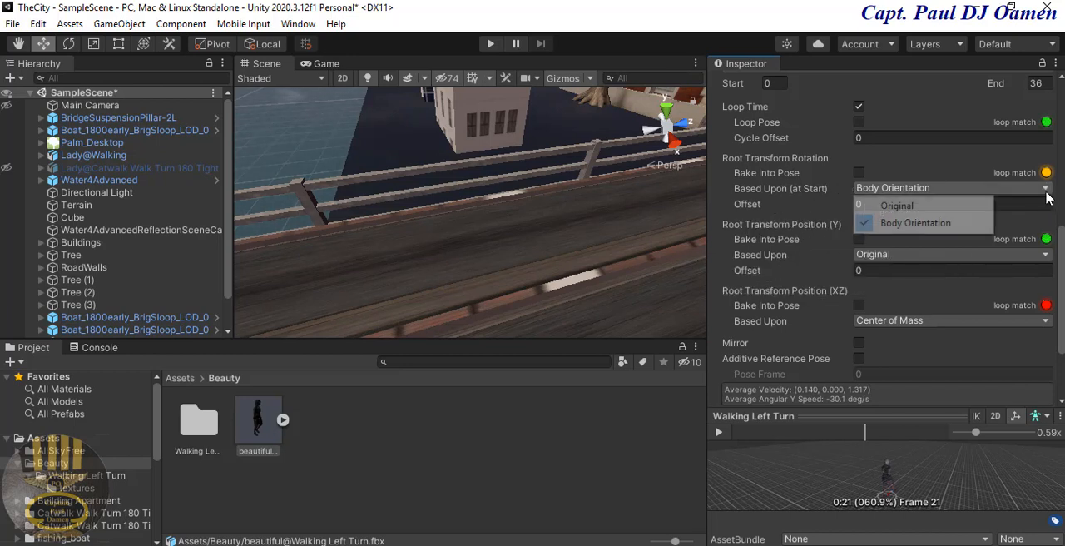
pyautogui.click(897, 207)
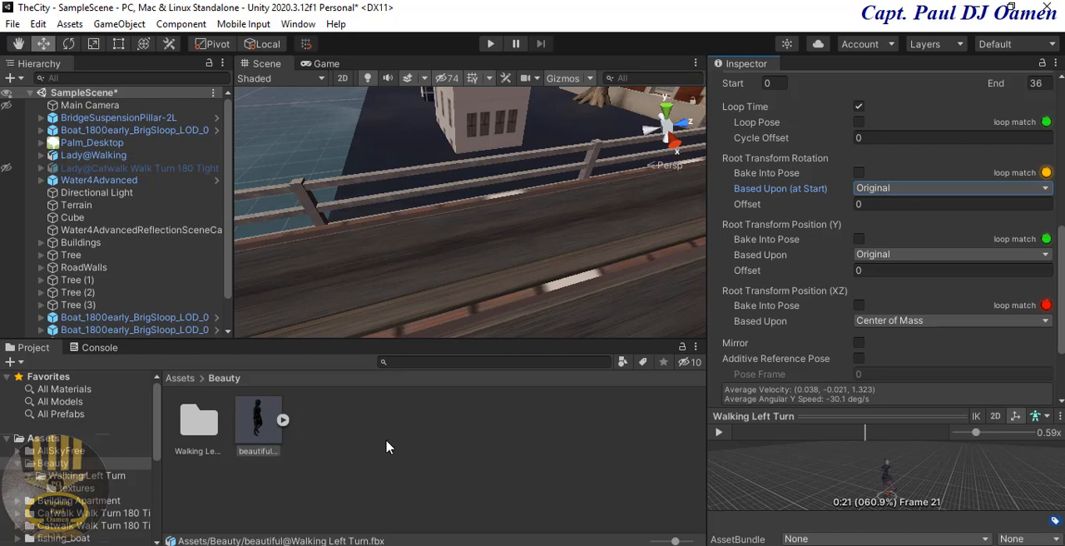
# Step: Examine the meshes, materials, clip and avatar contained in the beautiful@Walking Left Turn asset
pyautogui.click(284, 420)
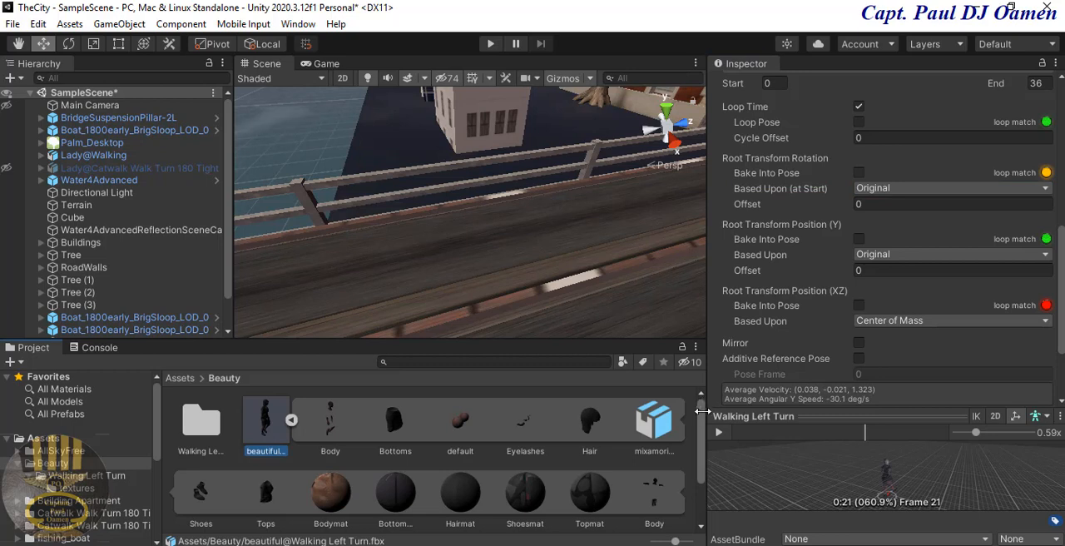
pyautogui.moveTo(701, 428); pyautogui.dragTo(706, 483)
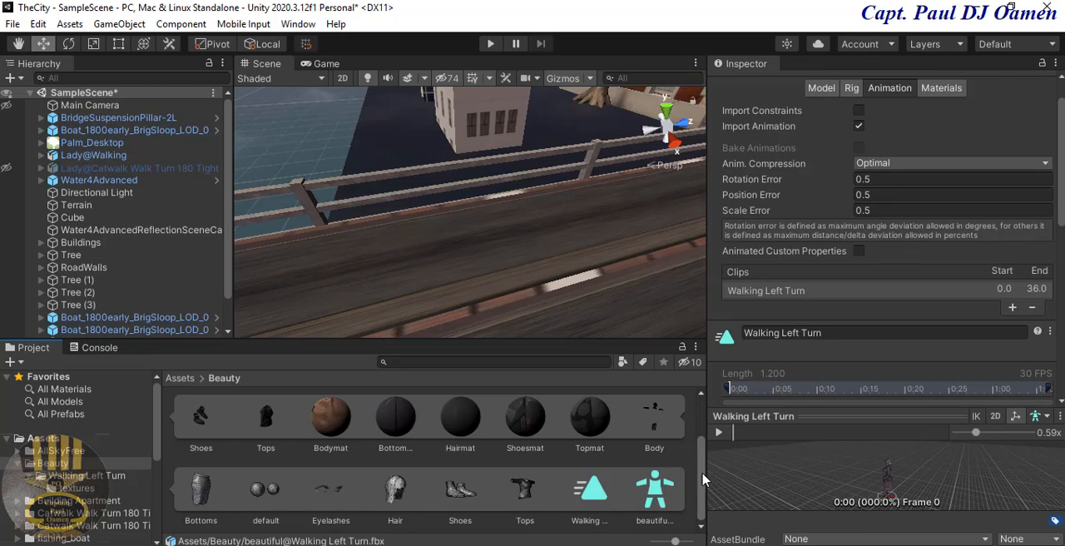
pyautogui.scroll(2, 705, 433)
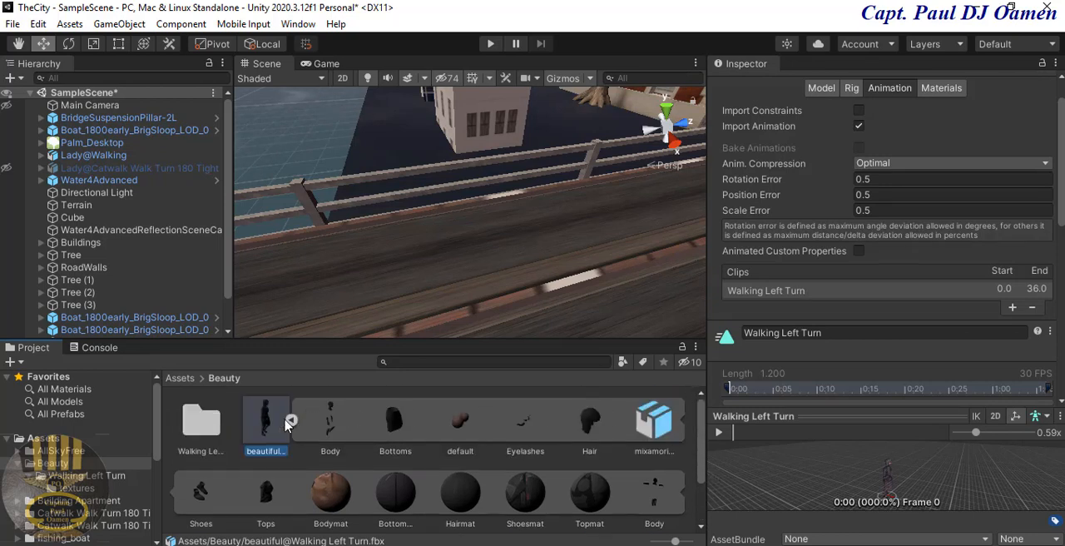
pyautogui.click(291, 420)
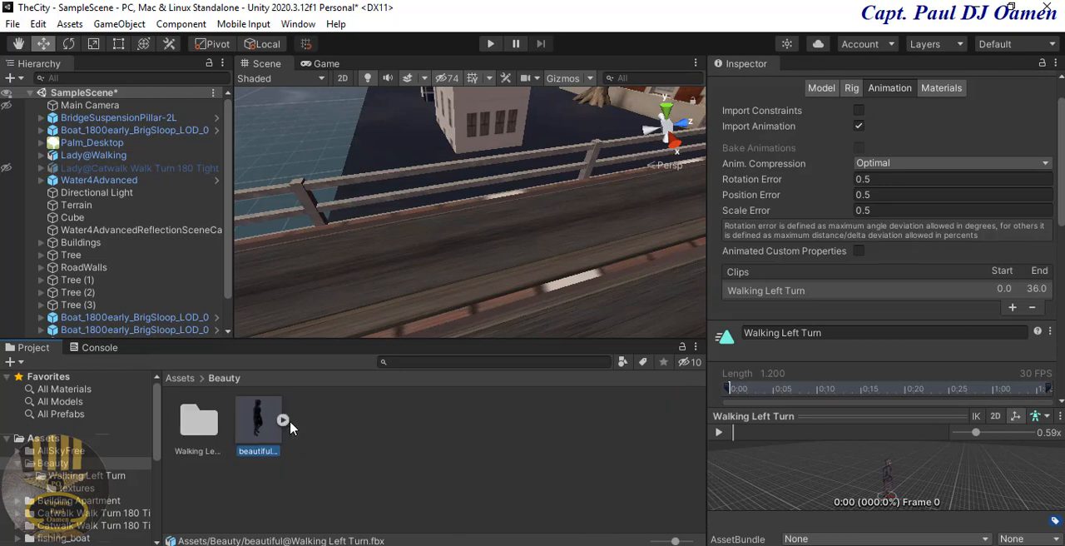
# Step: Create an Animator Controller named WalkBeauty in the Beauty folder
pyautogui.rightClick(433, 432)
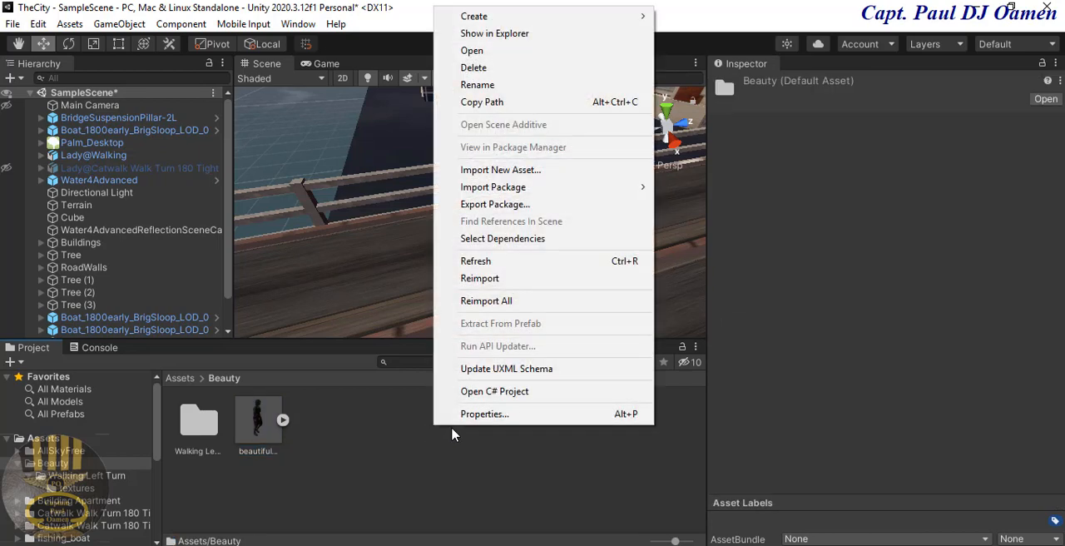
pyautogui.moveTo(535, 24)
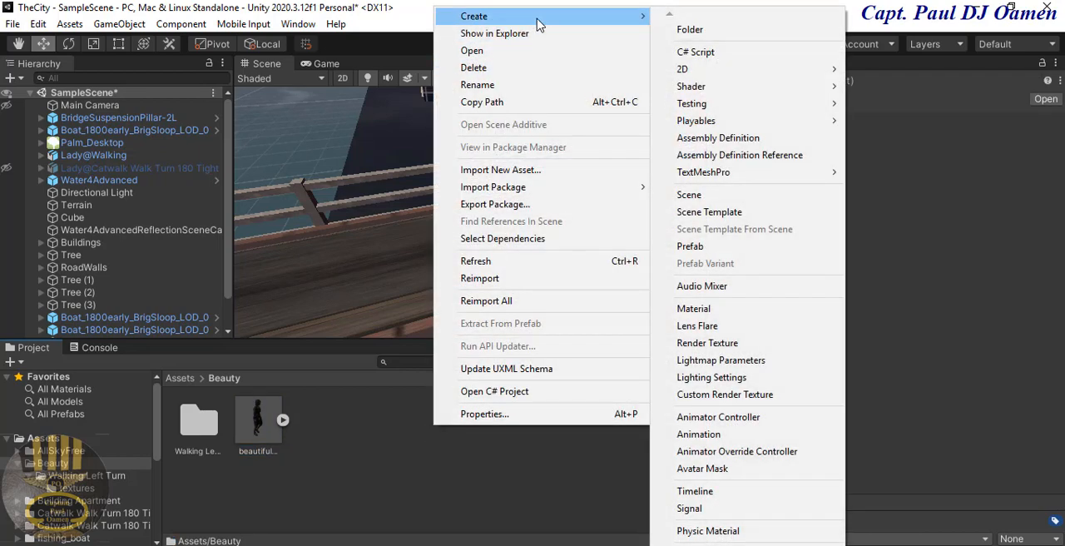
pyautogui.click(728, 417)
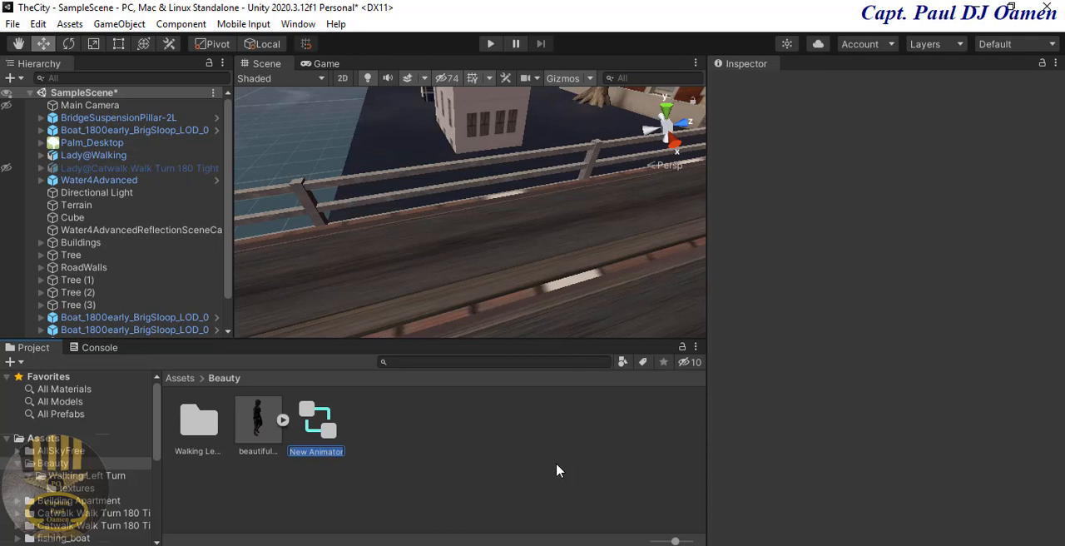
pyautogui.write('WalkBeauty')
pyautogui.press('Return')
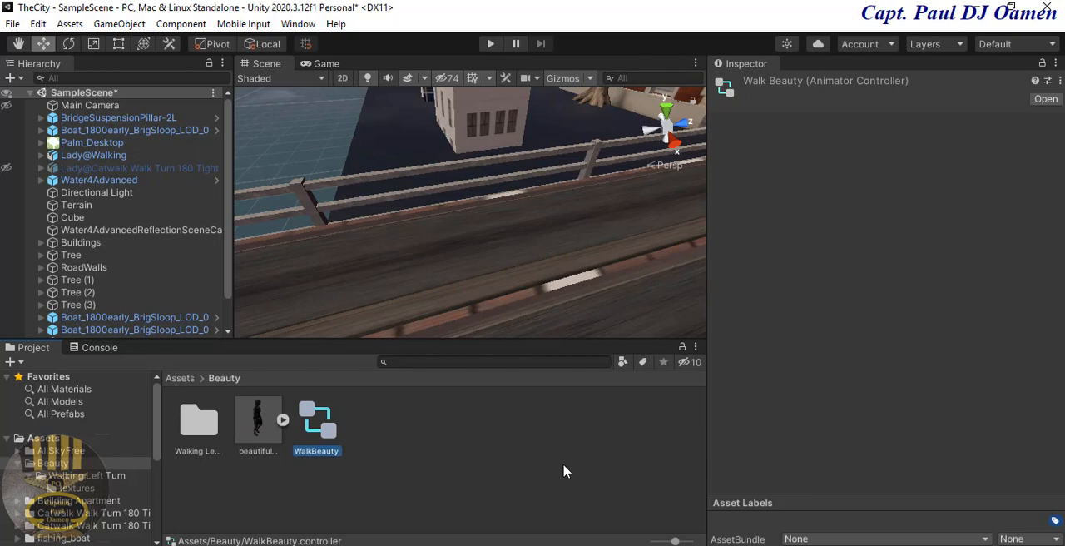
# Step: Add the Walking Left Turn clip as a state in the Base Layer of the WalkBeauty controller
pyautogui.doubleClick(317, 422)
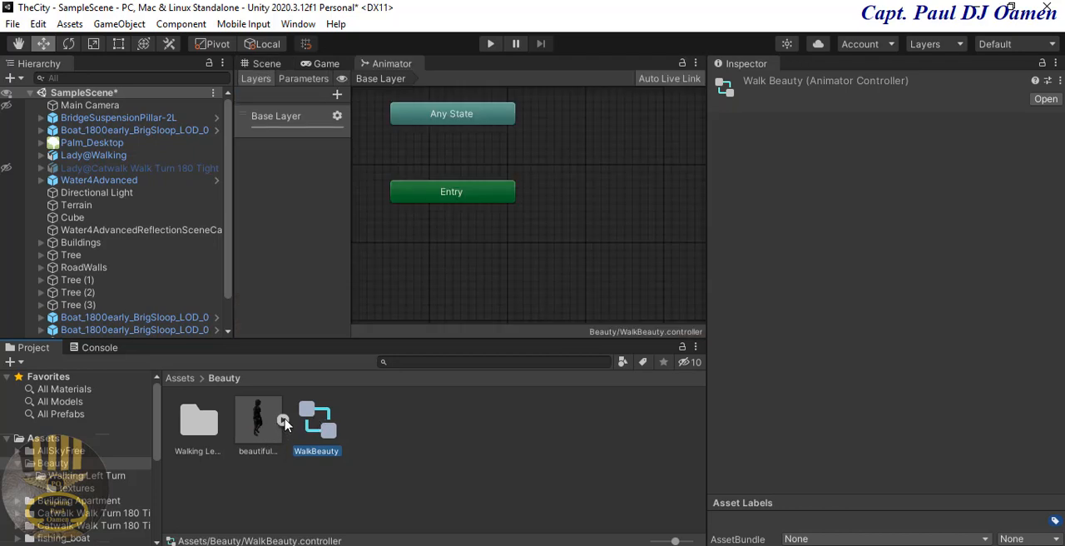
pyautogui.click(284, 422)
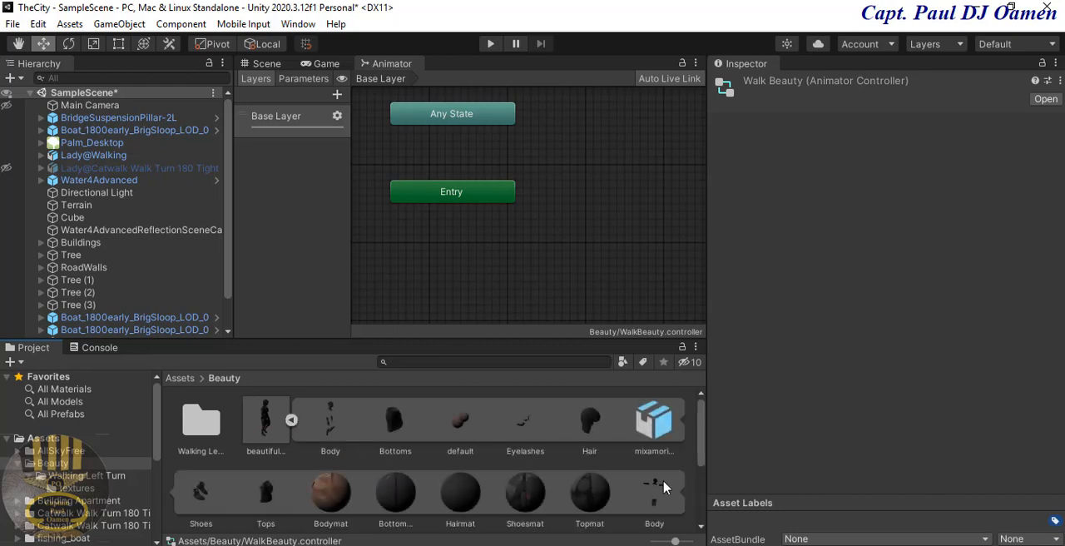
pyautogui.moveTo(701, 427); pyautogui.dragTo(679, 516)
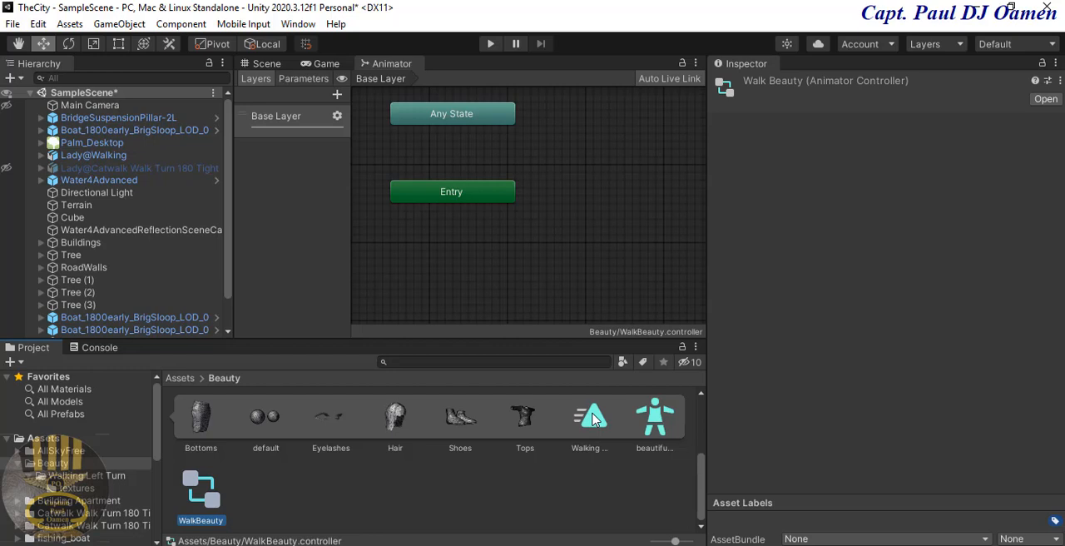
pyautogui.moveTo(593, 418); pyautogui.dragTo(594, 148)
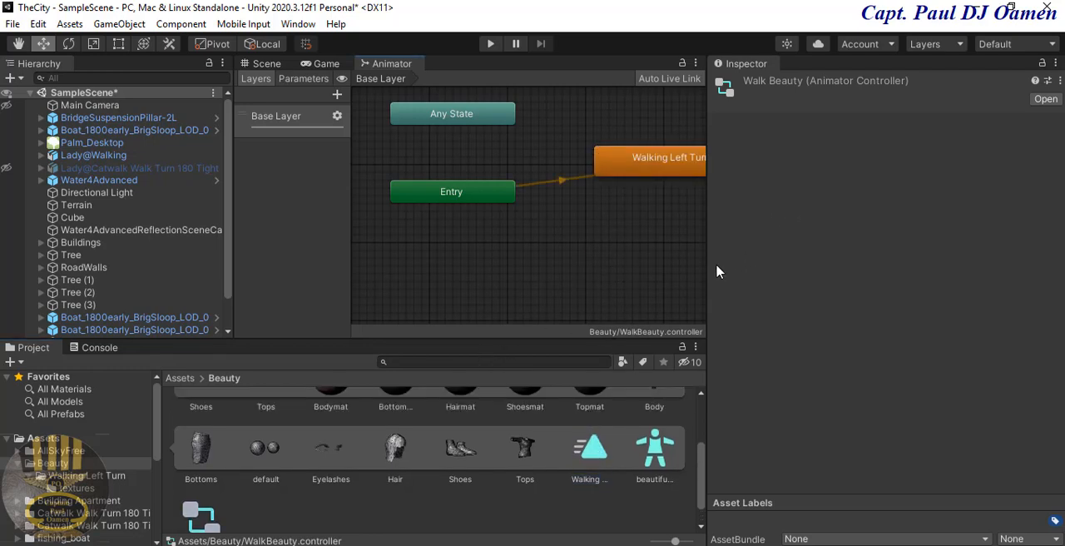
pyautogui.moveTo(709, 272); pyautogui.dragTo(897, 262)
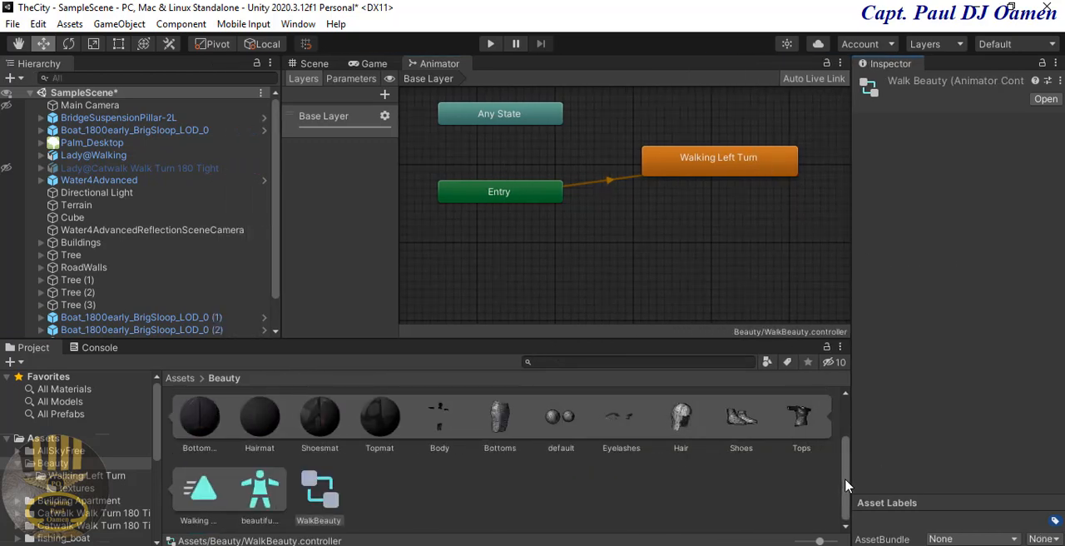
pyautogui.scroll(3, 849, 482)
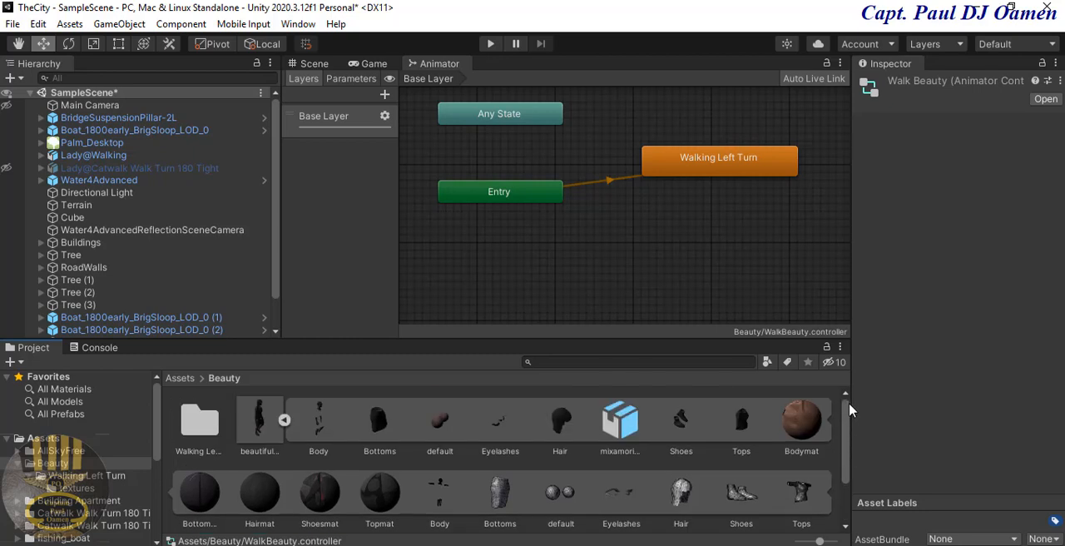
pyautogui.click(283, 422)
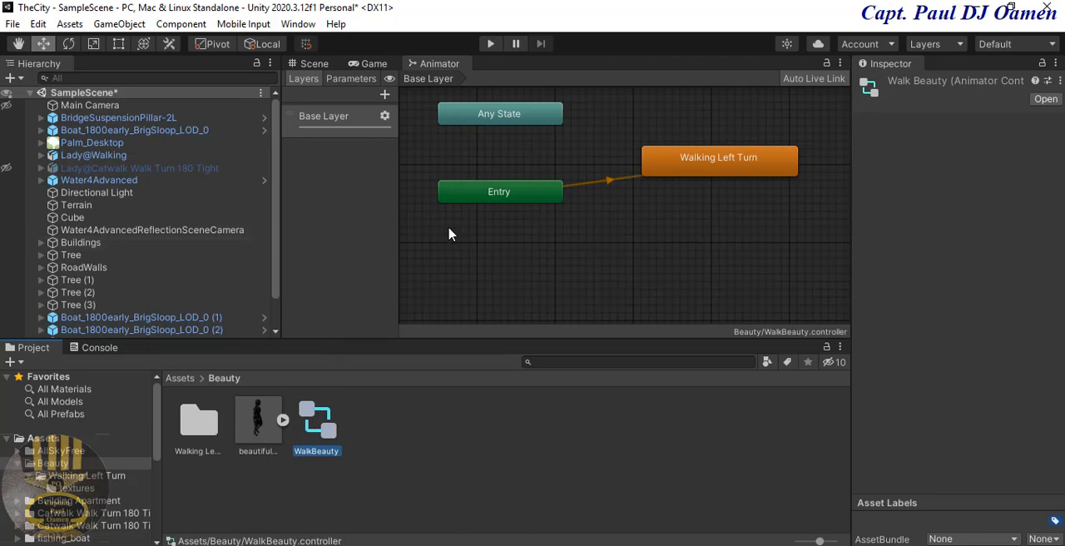
# Step: Return to the Scene view, focus on Lady@Walking and deactivate that object
pyautogui.click(313, 66)
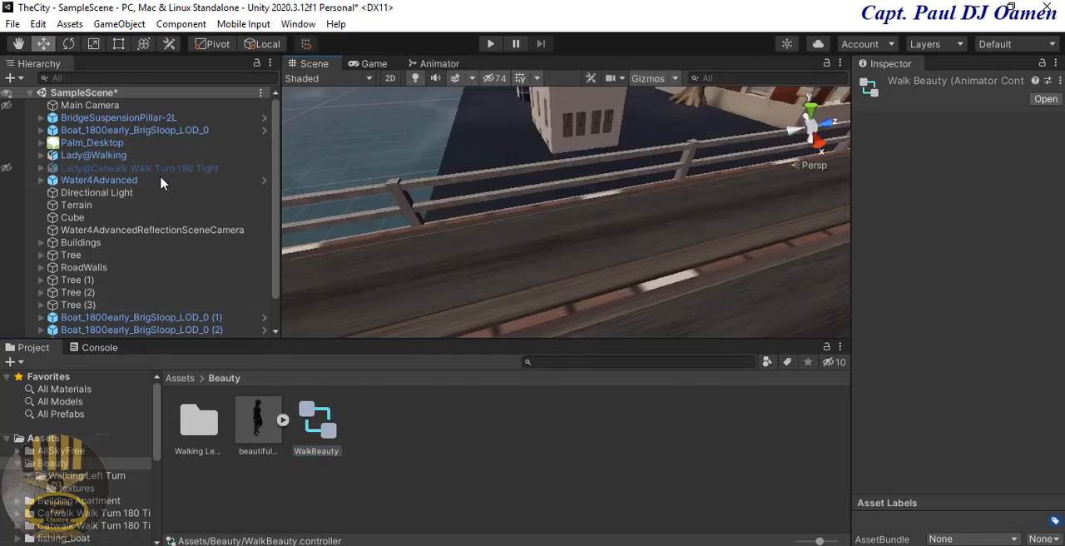
pyautogui.click(99, 156)
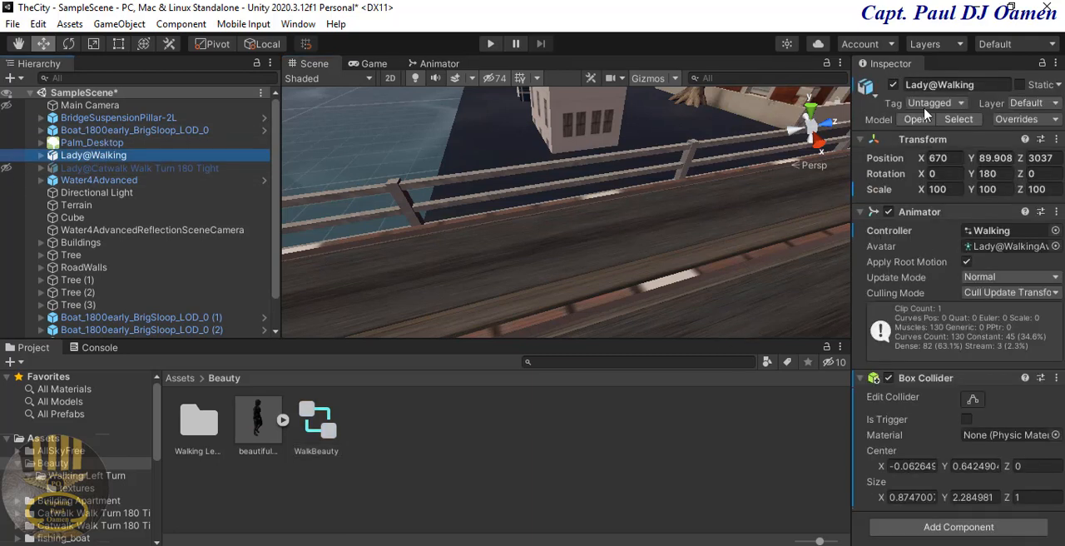
pyautogui.click(893, 86)
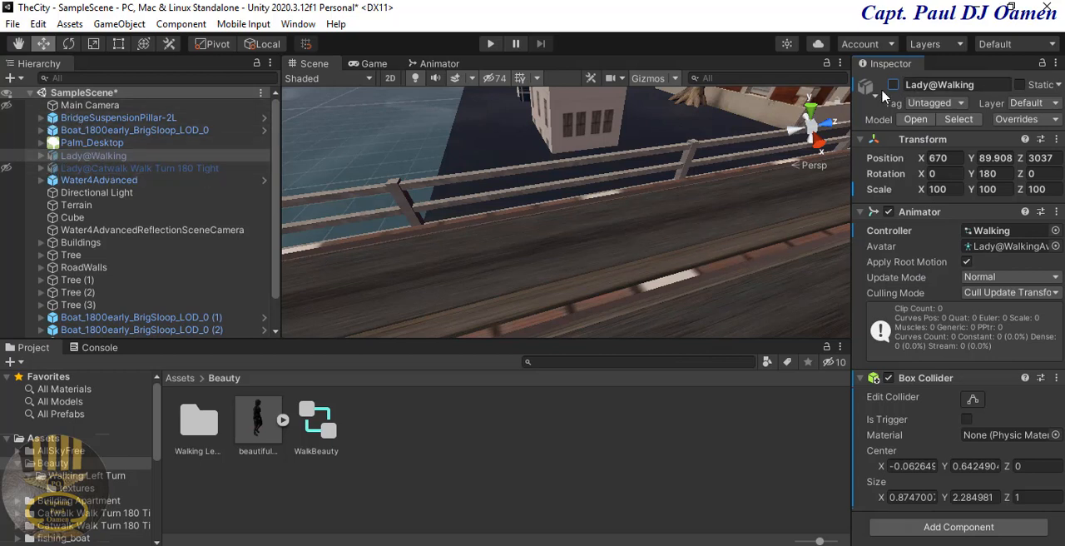
pyautogui.click(893, 87)
pyautogui.doubleClick(93, 156)
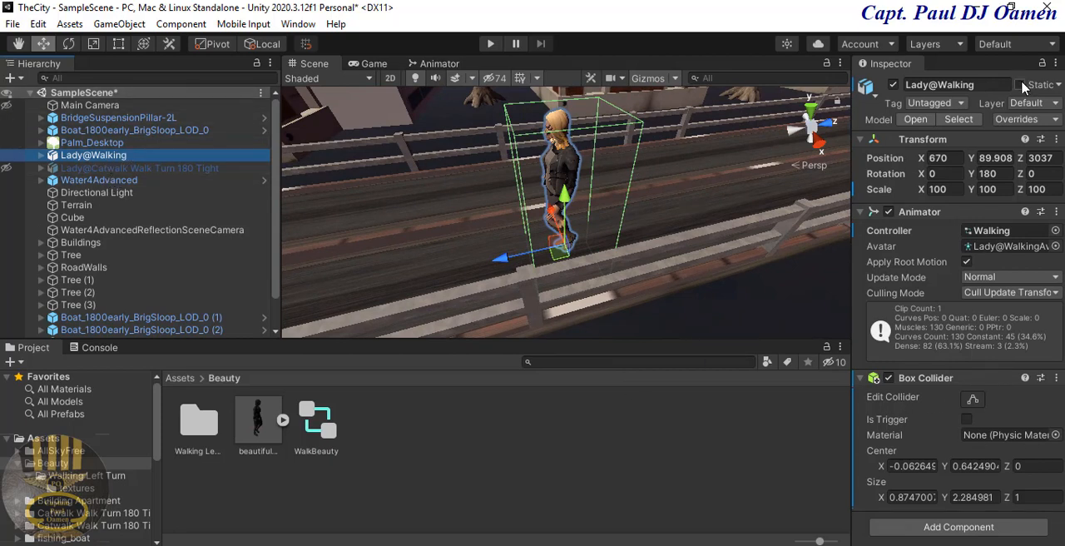
pyautogui.click(893, 85)
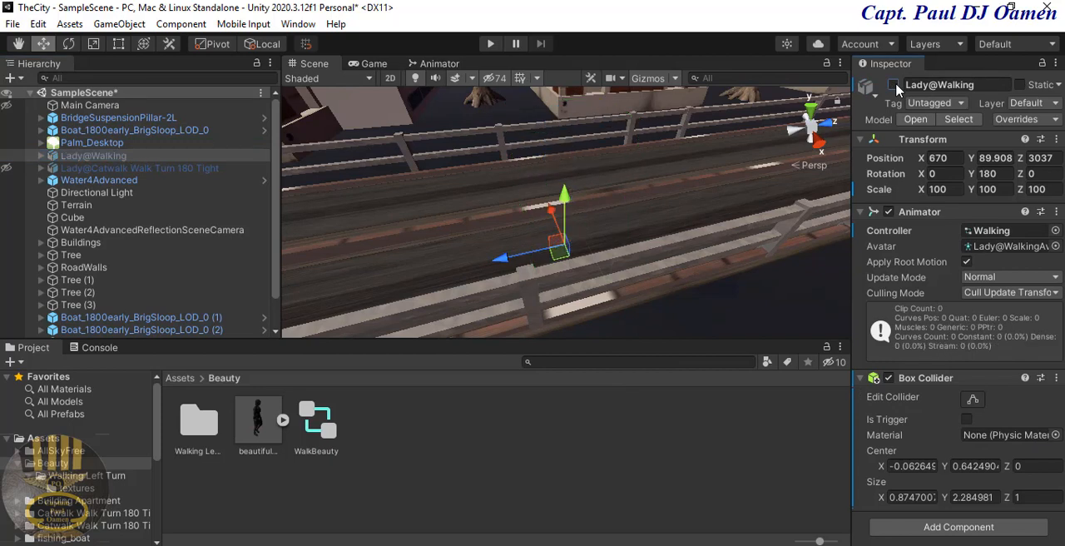
# Step: Place beautiful@Walking Left Turn on the bridge road at about X 641, Y 89, Z 2982 and set its scale to 100 on all axes
pyautogui.click(556, 457)
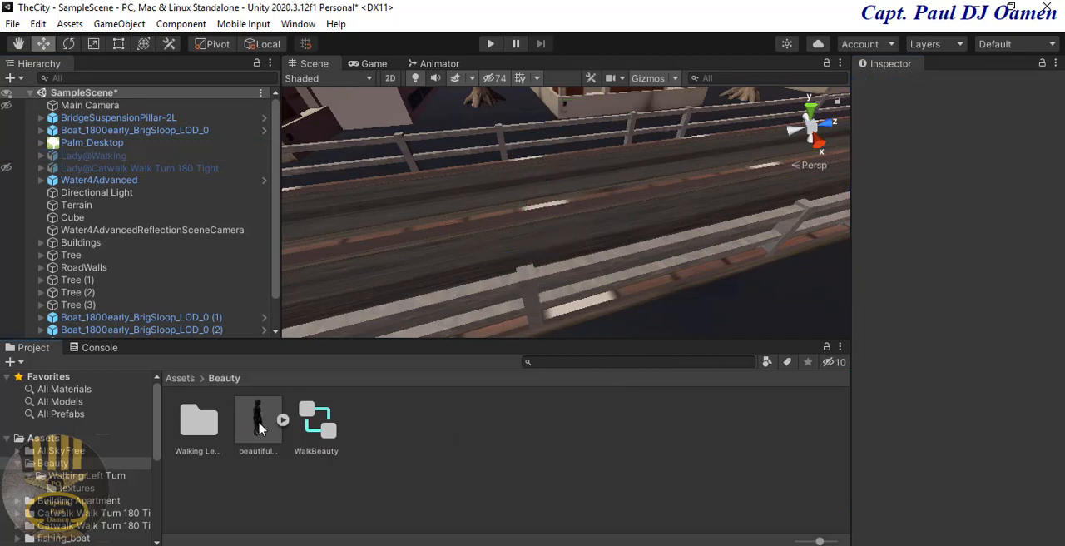
pyautogui.moveTo(260, 428); pyautogui.dragTo(523, 240)
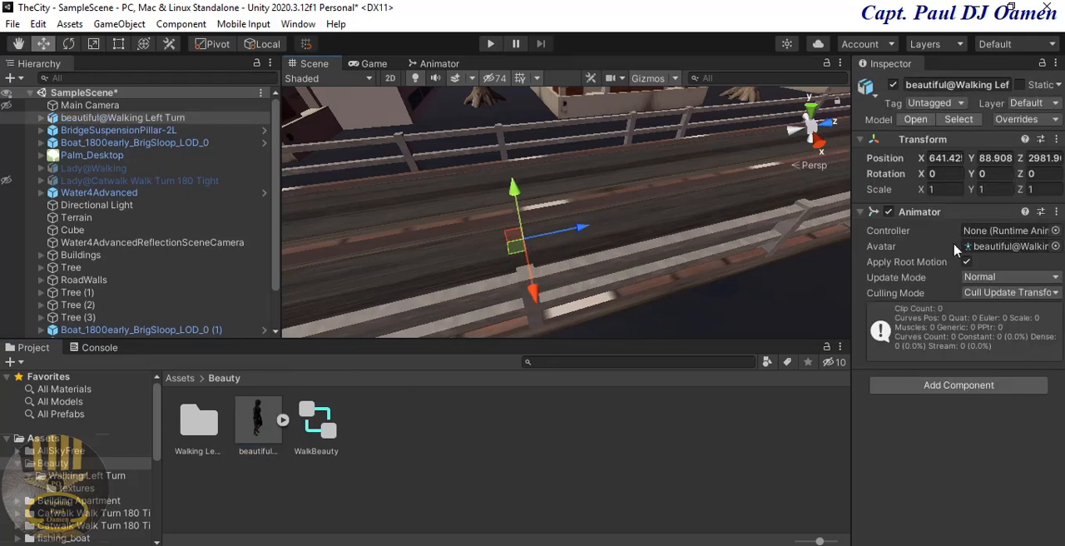
pyautogui.click(948, 190)
pyautogui.write('100')
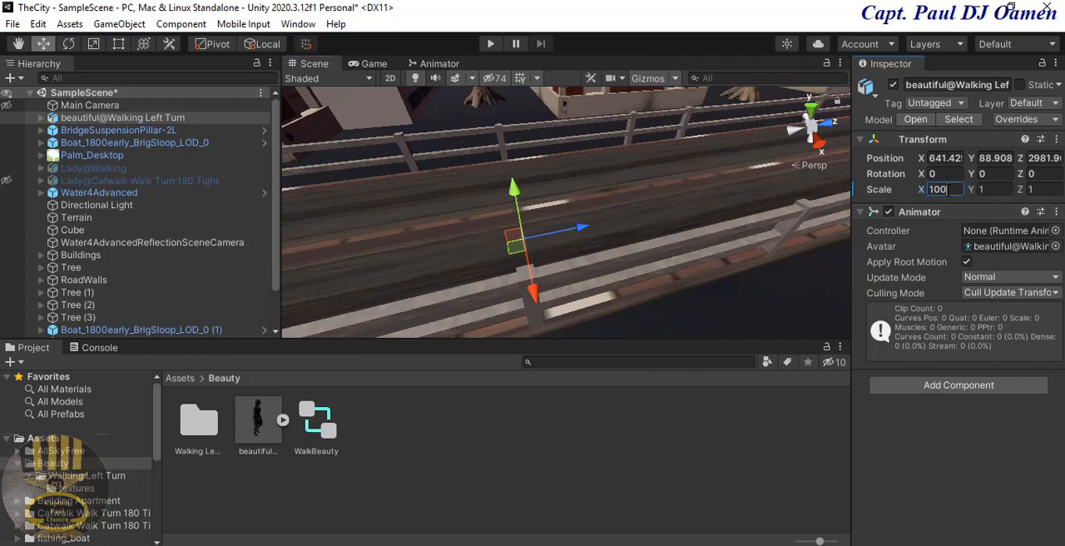
pyautogui.press('Tab')
pyautogui.write('100')
pyautogui.press('Tab')
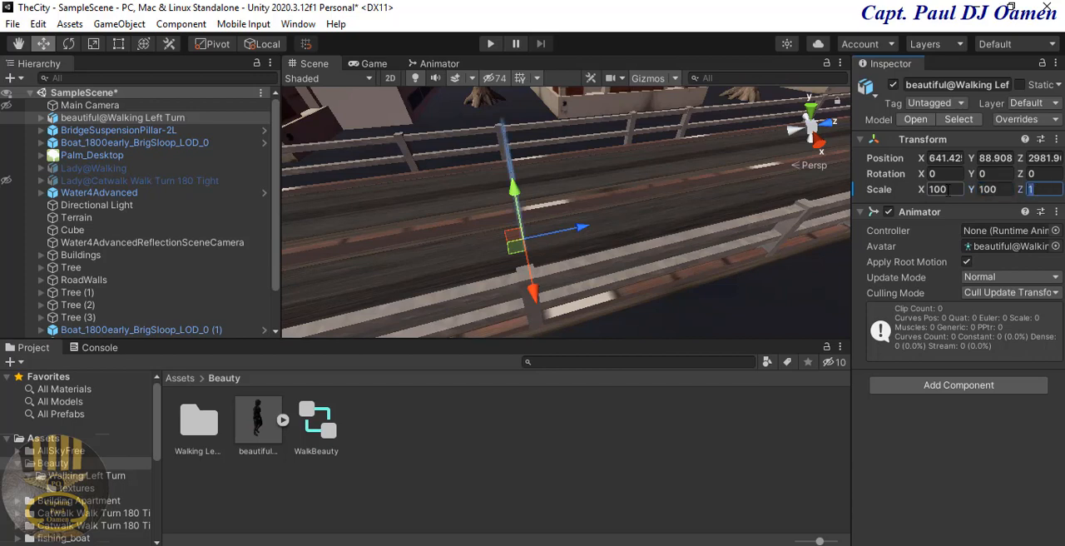
pyautogui.write('100')
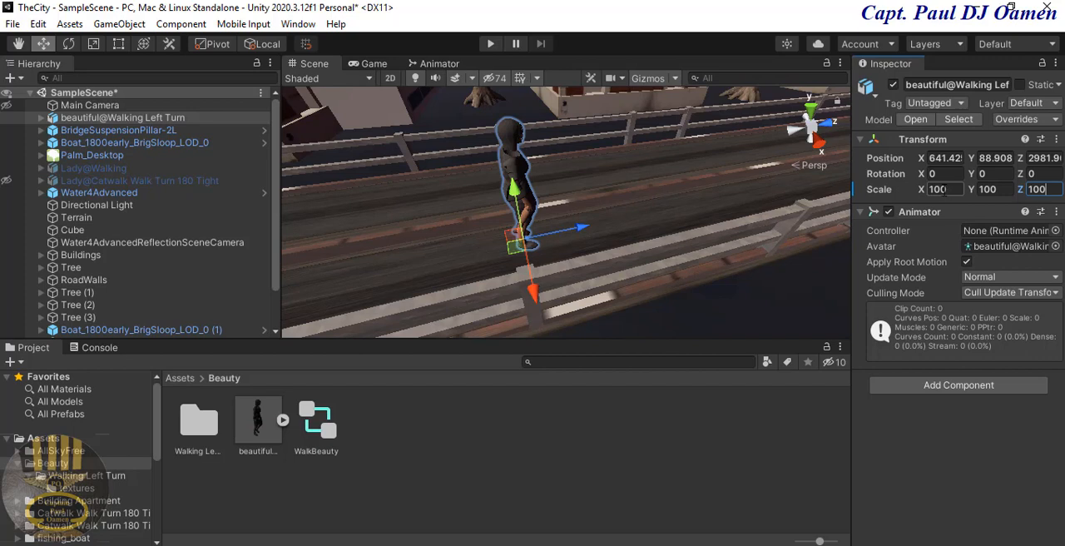
pyautogui.click(981, 173)
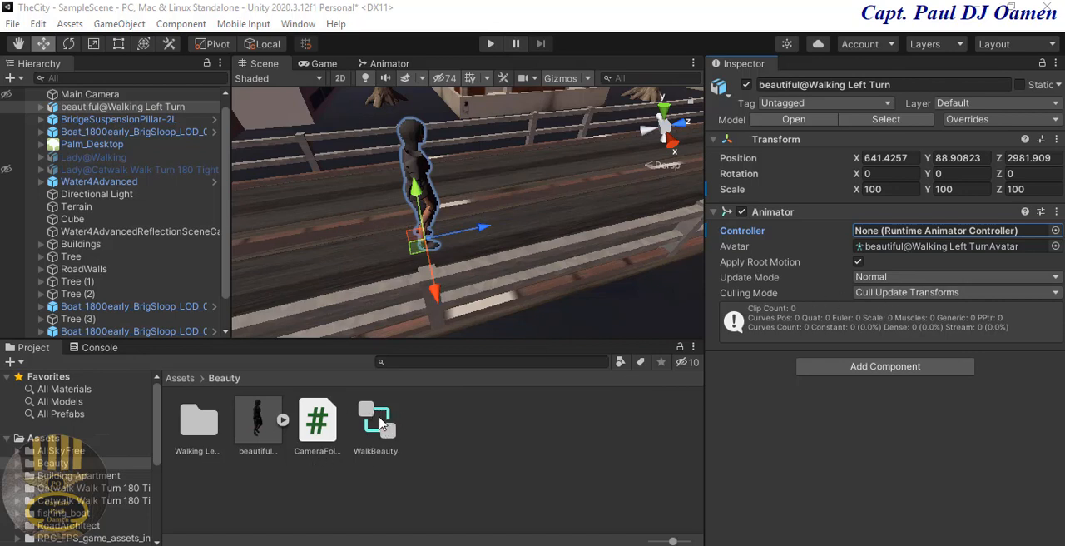
# Step: Assign the WalkBeauty controller to the Animator of beautiful@Walking Left Turn, and run the scene briefly to test it
pyautogui.moveTo(380, 422); pyautogui.dragTo(915, 235)
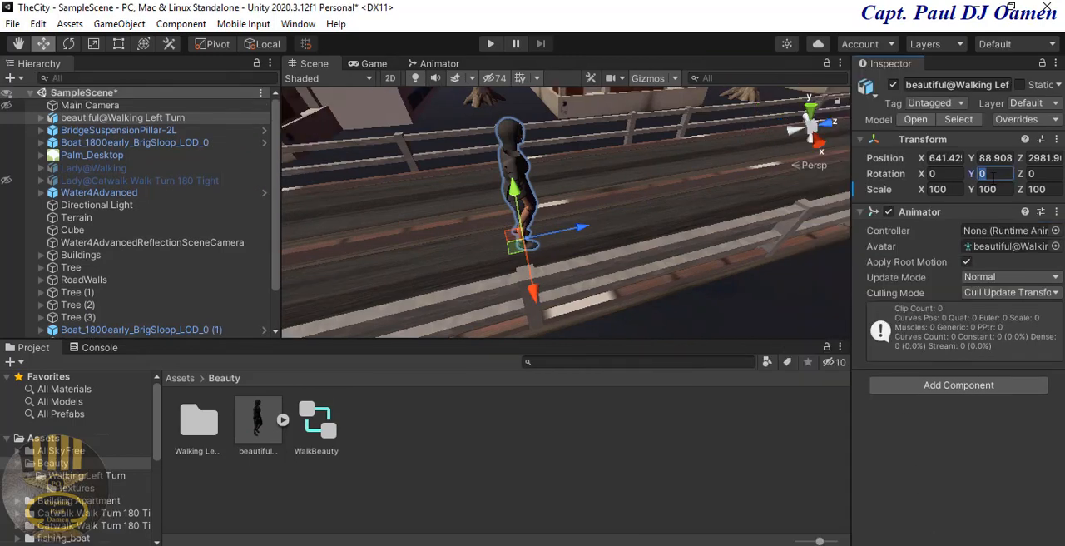
pyautogui.click(489, 46)
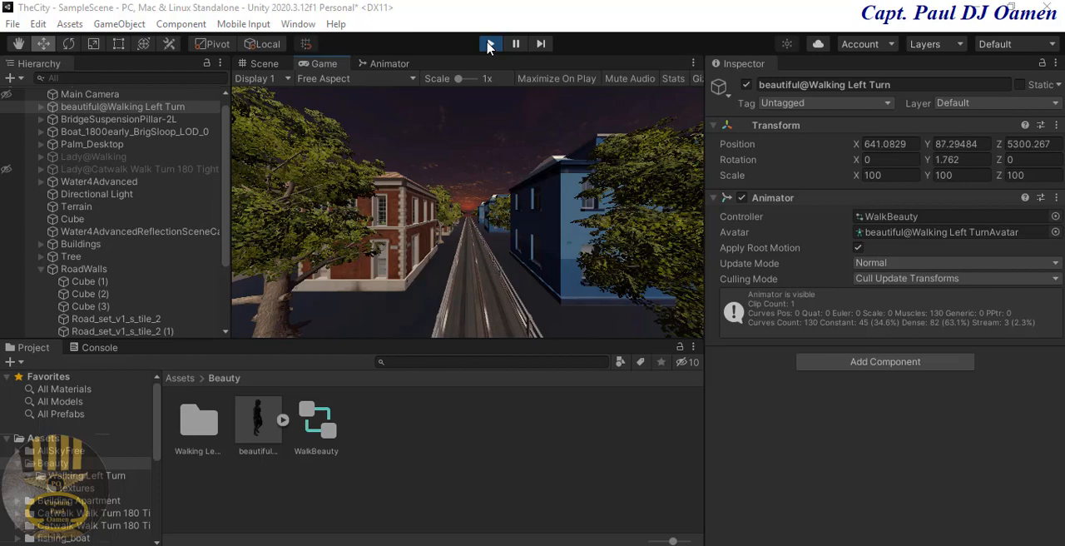
pyautogui.click(489, 45)
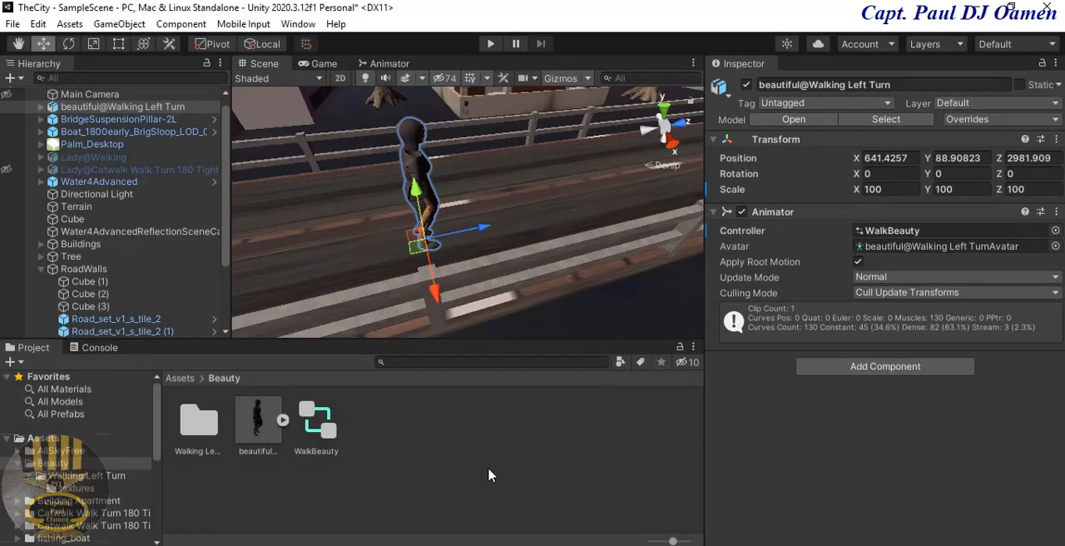
# Step: Create a C# script named CameraFollows in the Beauty folder
pyautogui.click(413, 457)
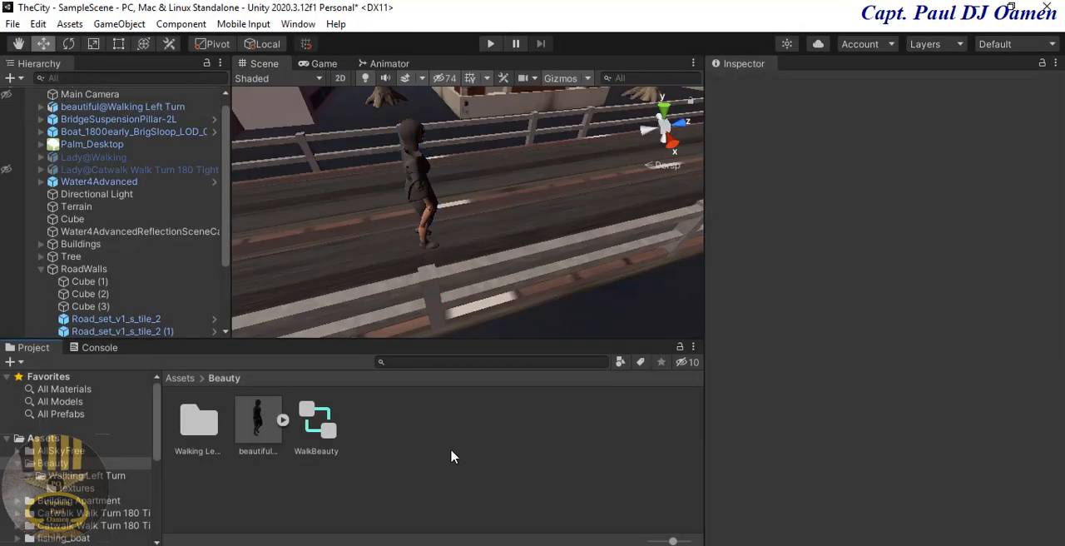
pyautogui.rightClick(499, 452)
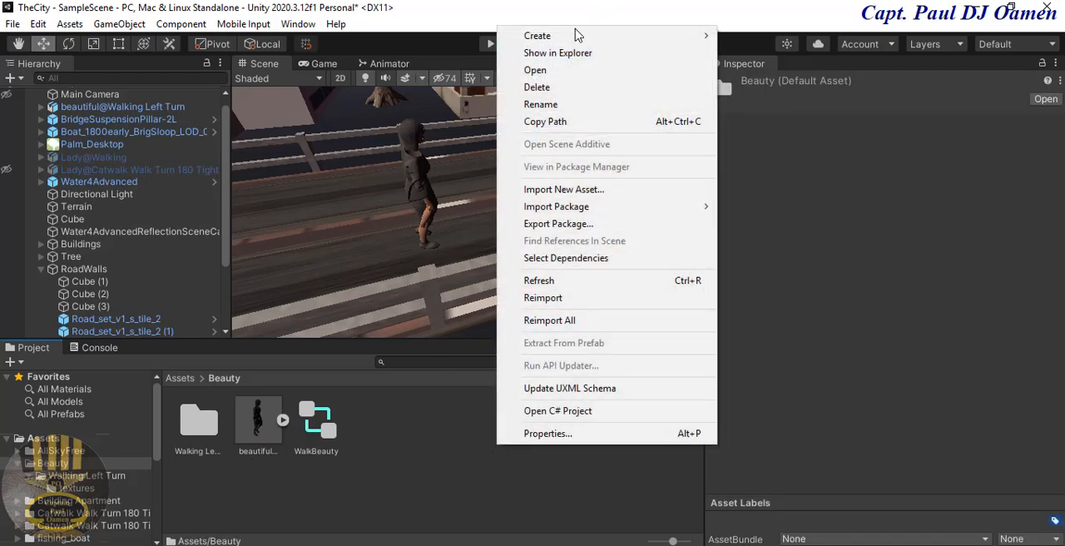
pyautogui.moveTo(571, 39)
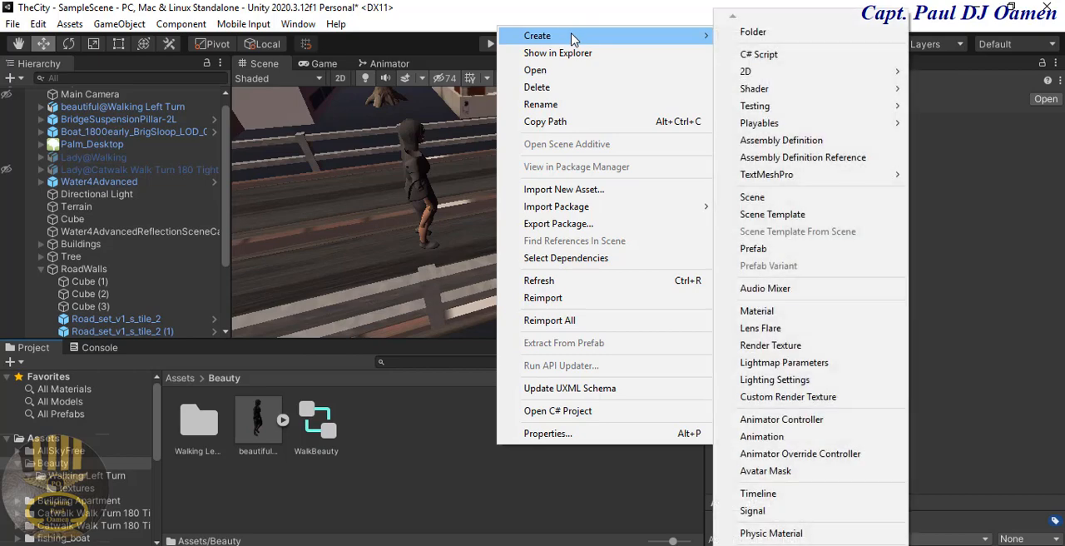
pyautogui.click(782, 59)
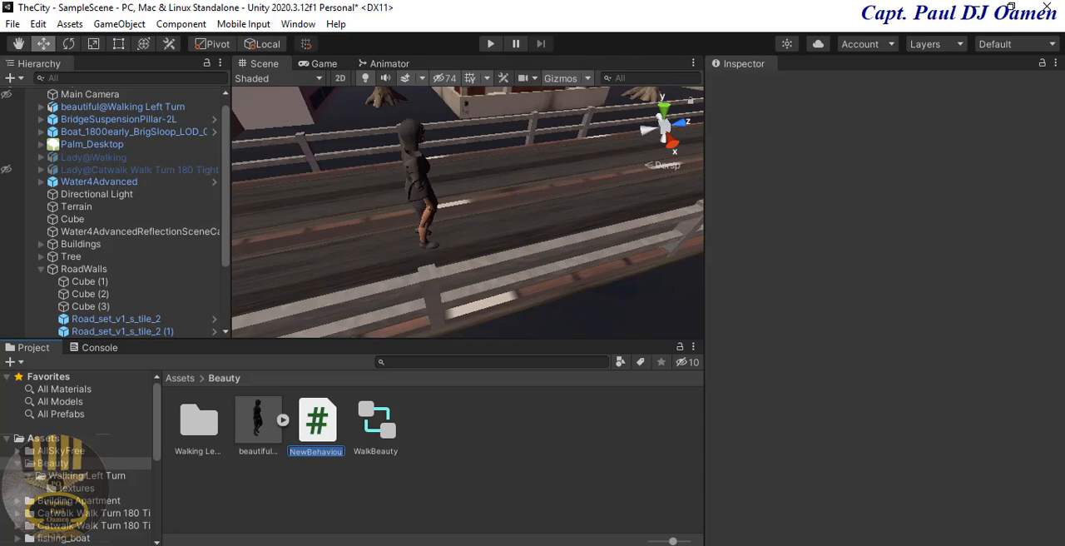
pyautogui.write('CameraFollows')
pyautogui.press('Return')
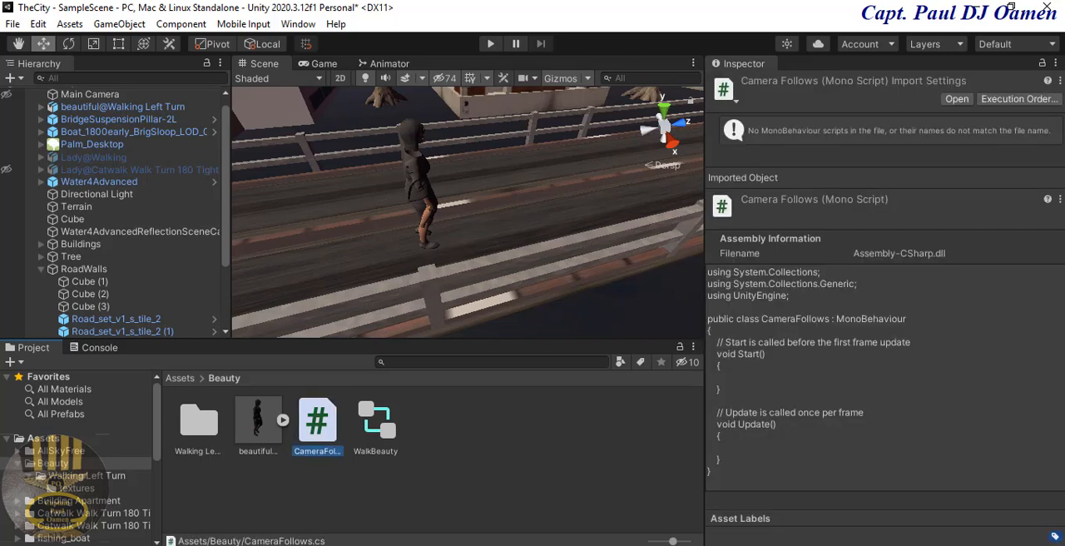
# Step: Open the CameraFollows script in Visual Studio and delete the comment above the Start method
pyautogui.doubleClick(325, 425)
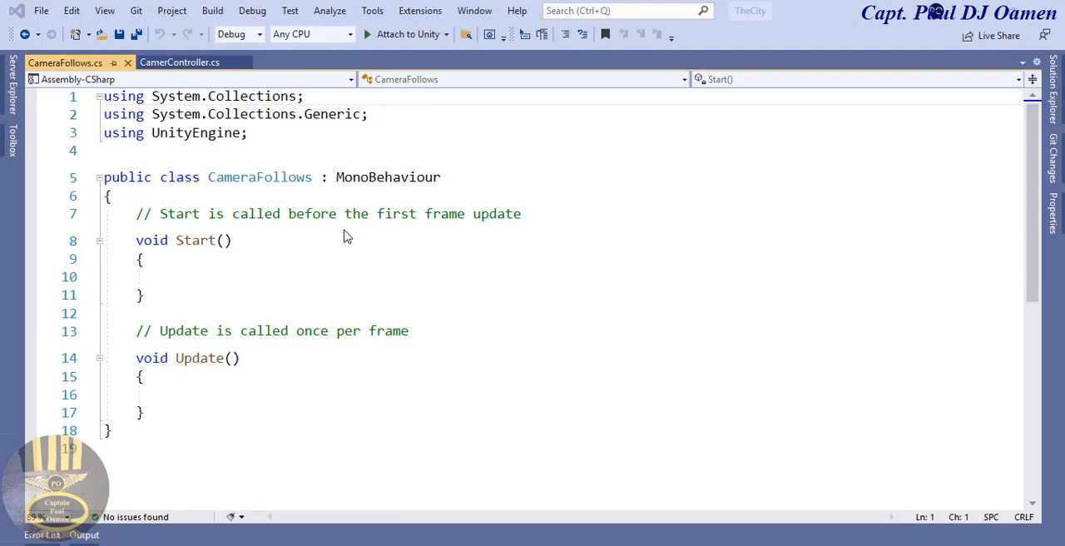
pyautogui.click(537, 213)
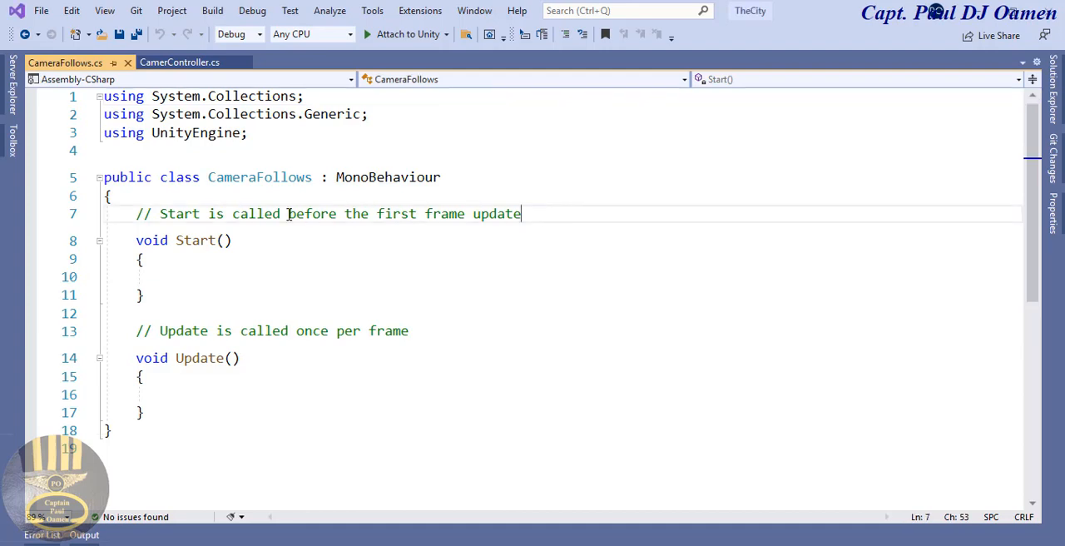
pyautogui.keyDown('shift'); pyautogui.click(144, 213); pyautogui.keyUp('shift')
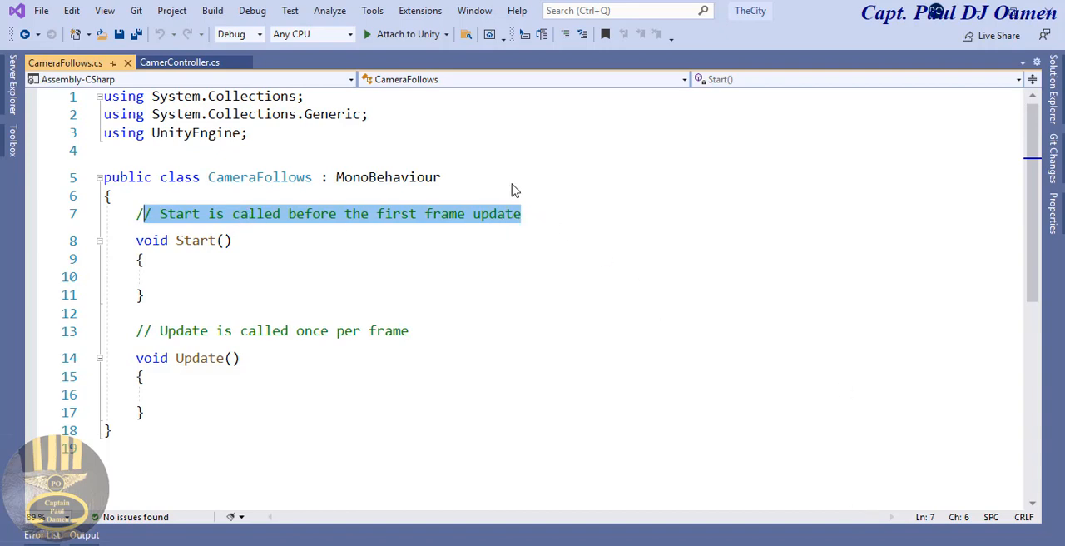
pyautogui.press('BackSpace')
pyautogui.press('BackSpace')
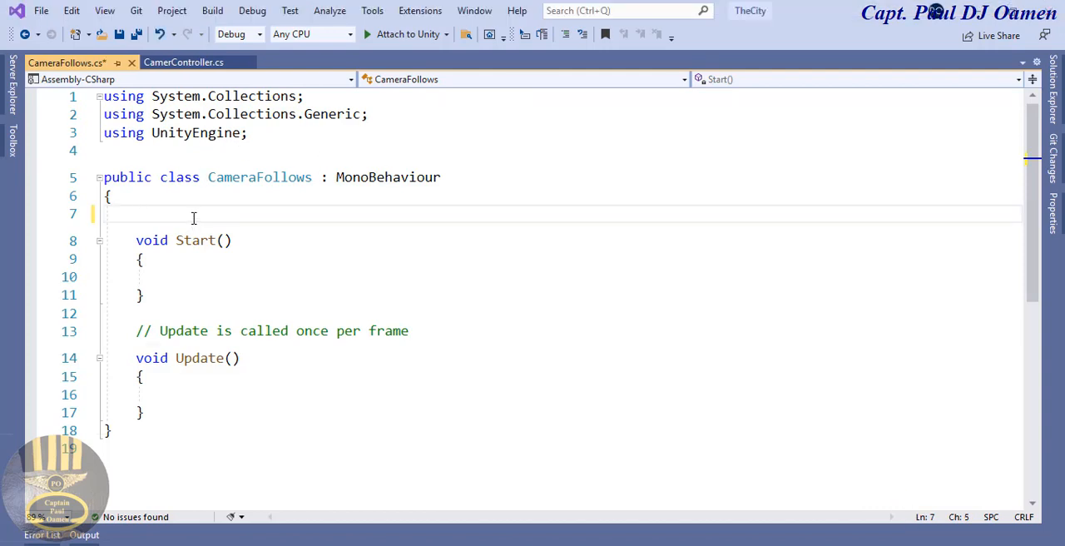
# Step: Declare the field "public GameObject walkBeauty;" at the start of the CameraFollows class
pyautogui.write('p')
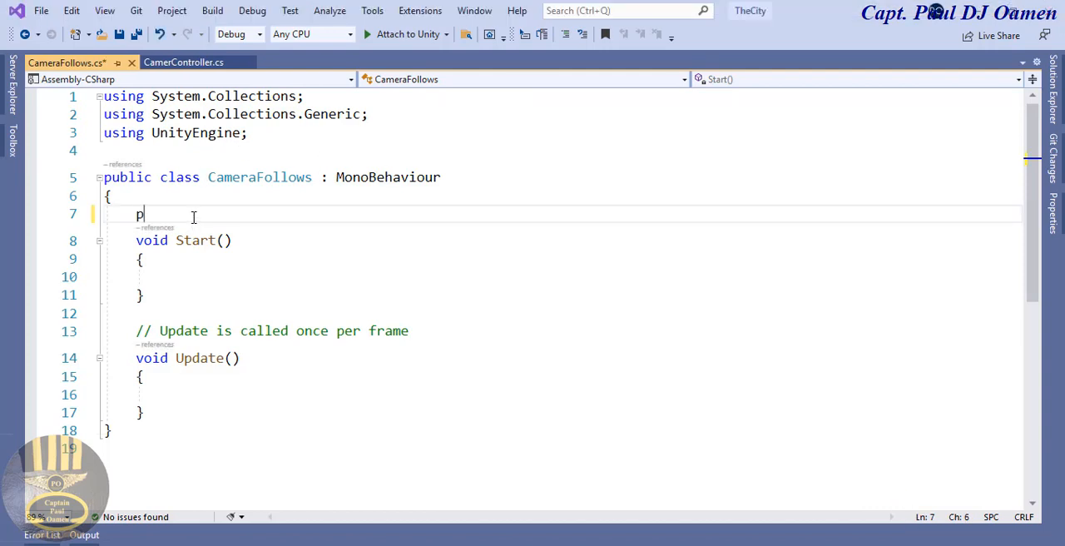
pyautogui.write('ublic ')
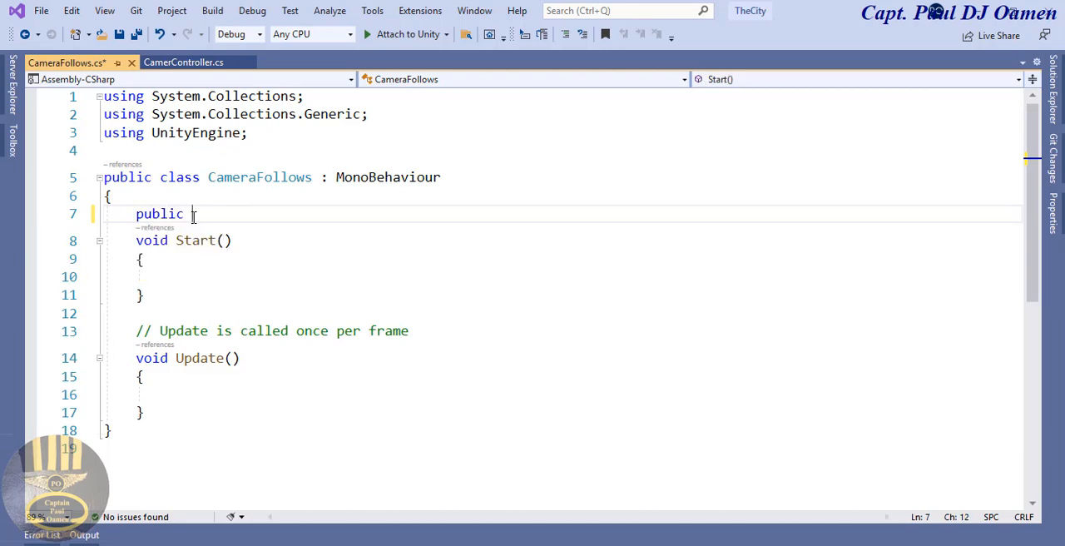
pyautogui.write('Game')
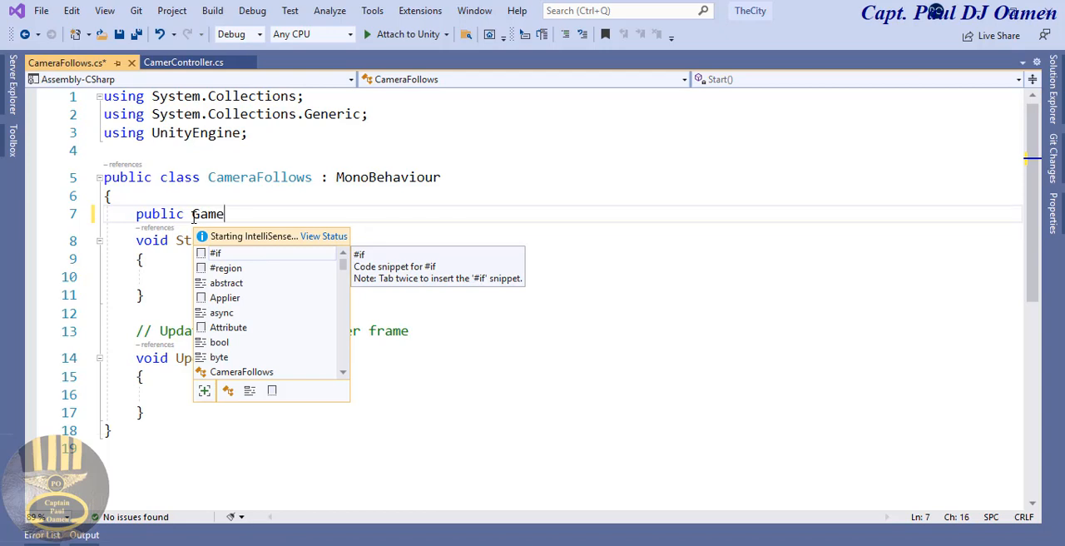
pyautogui.write('Object')
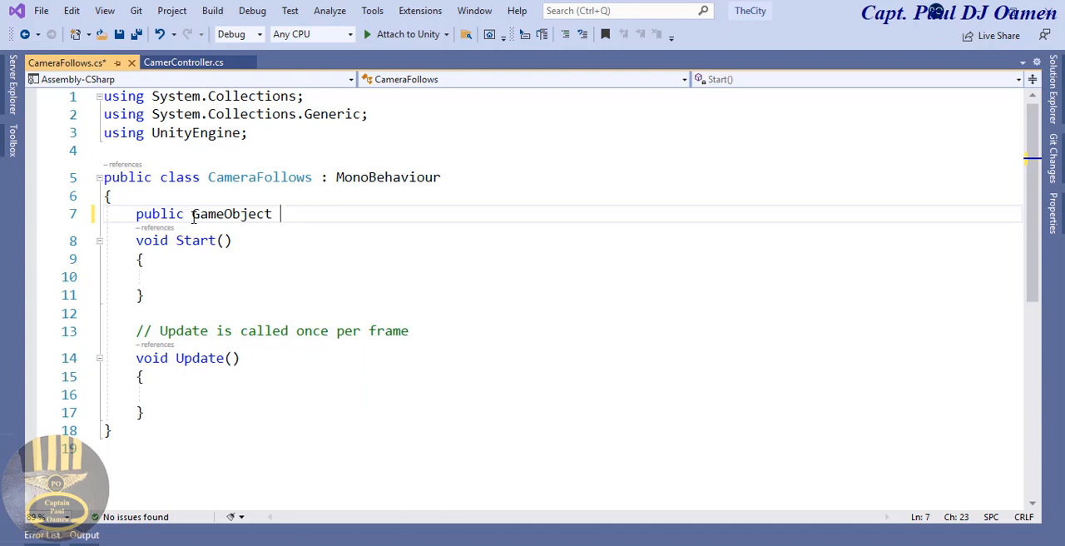
pyautogui.write('walk')
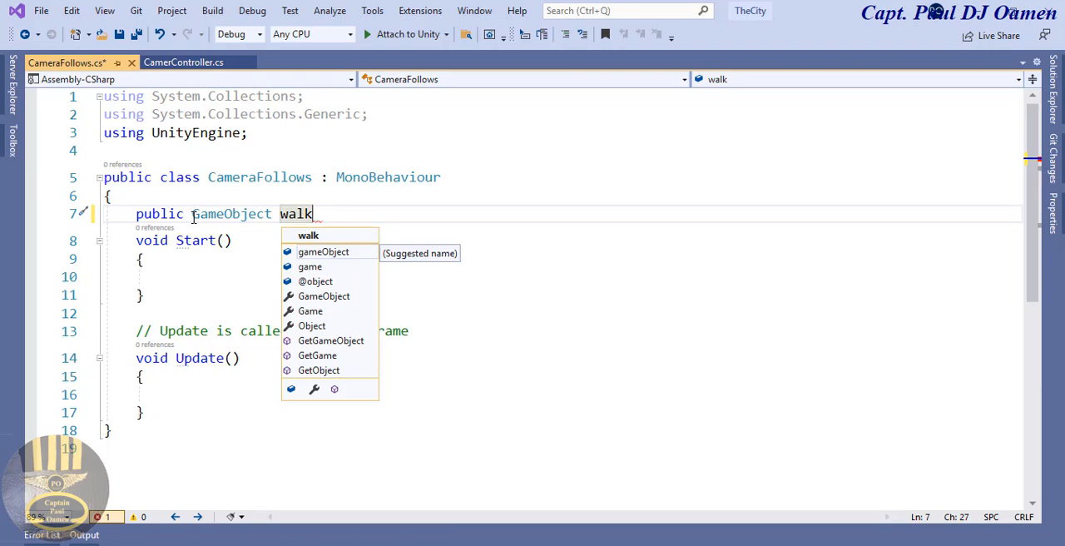
pyautogui.write('Beauty;')
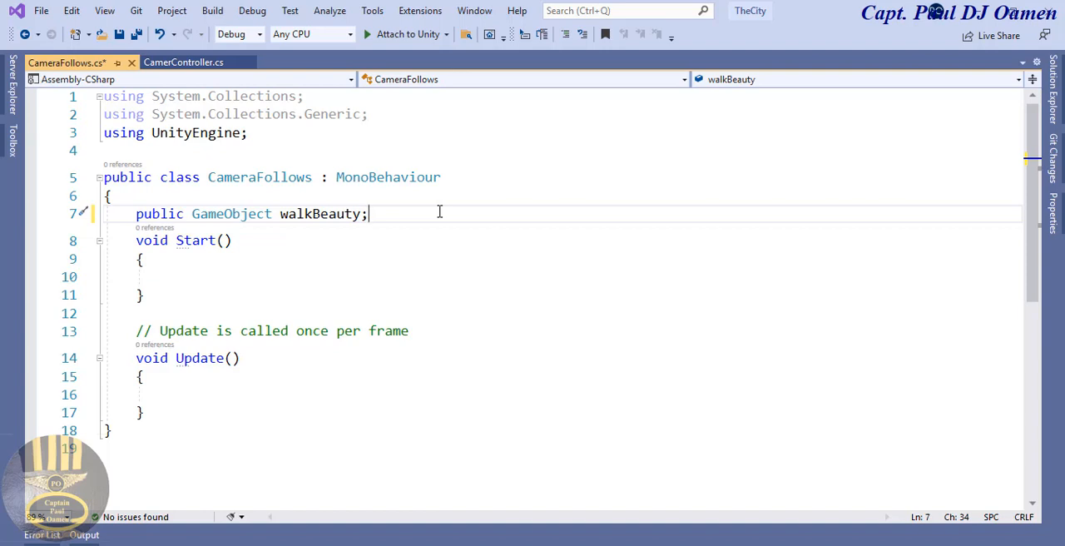
# Step: Add the field "private Vector3 offset;" on a new line below the walkBeauty declaration
pyautogui.press('Return')
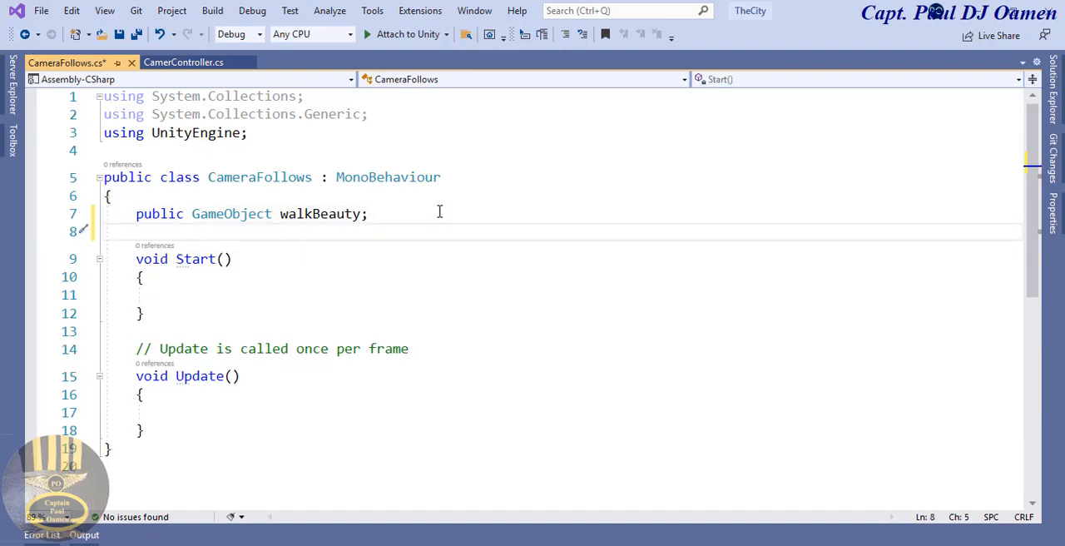
pyautogui.write('private ')
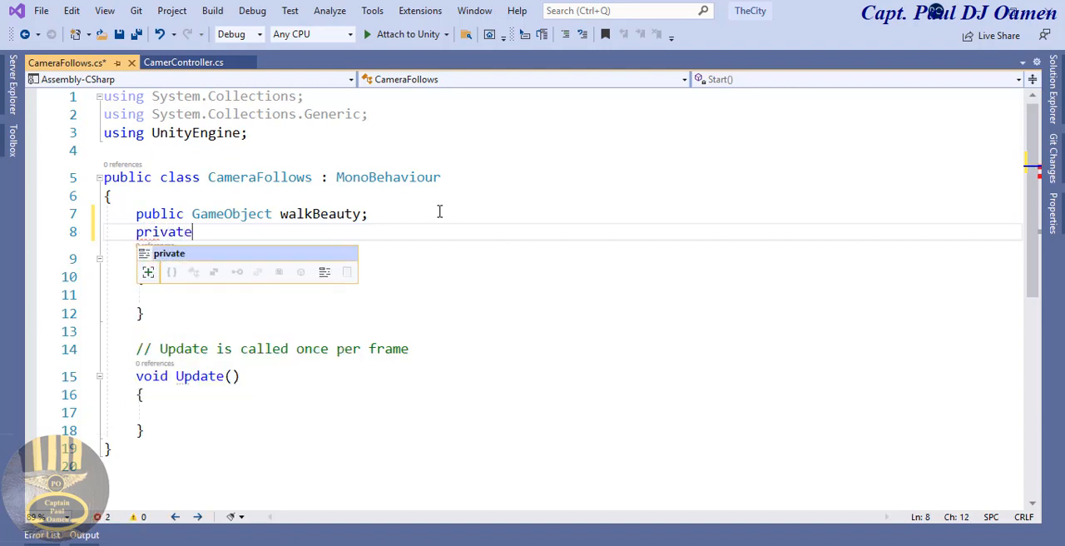
pyautogui.write('Vect')
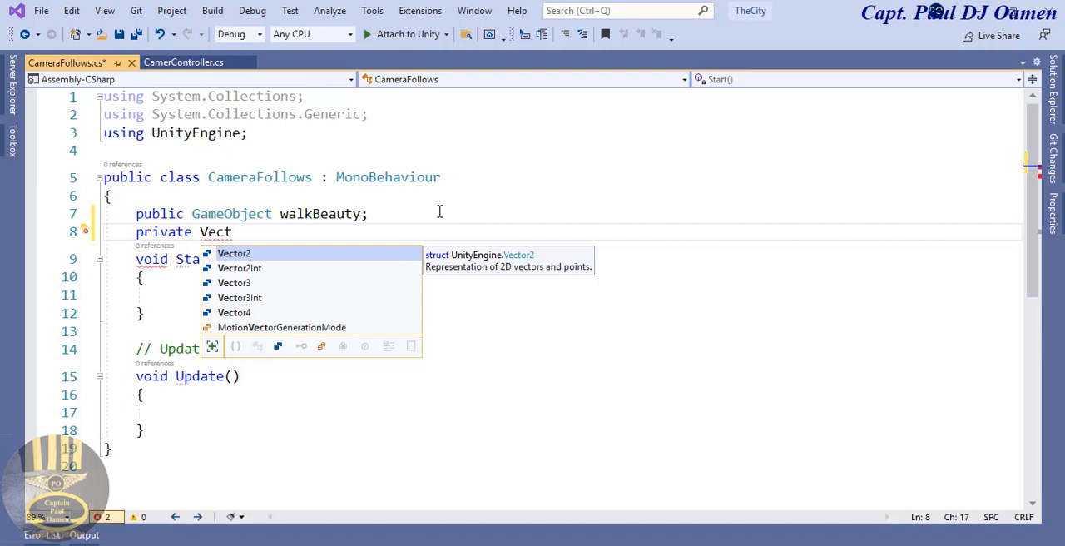
pyautogui.press('Down')
pyautogui.press('Down')
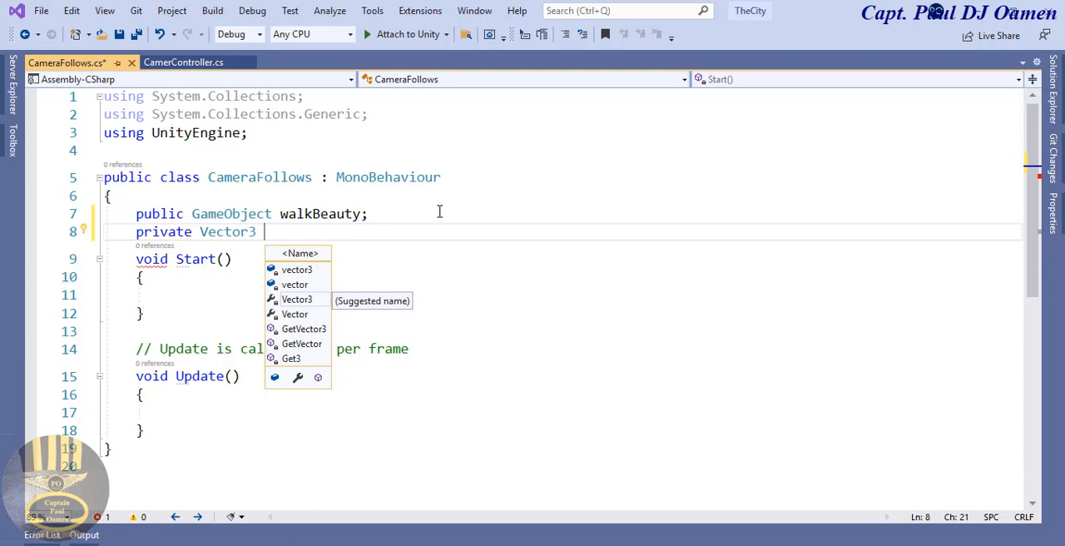
pyautogui.write('o')
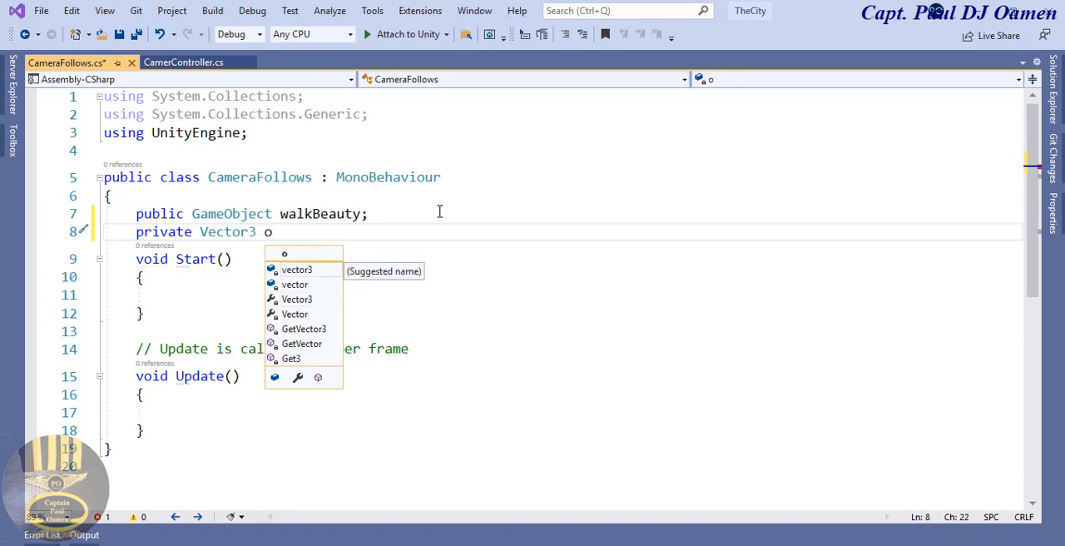
pyautogui.write('ffset')
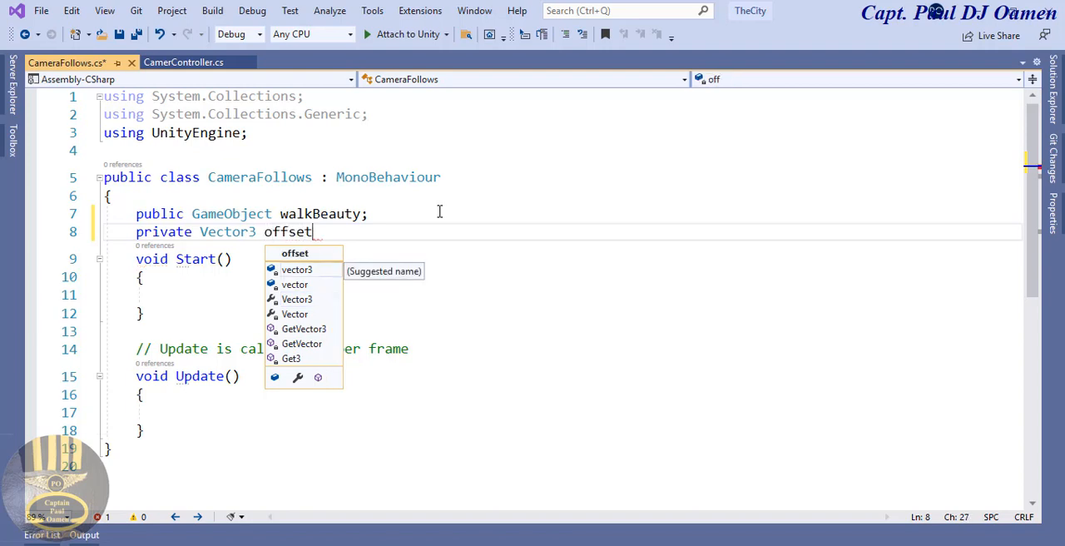
pyautogui.write(';')
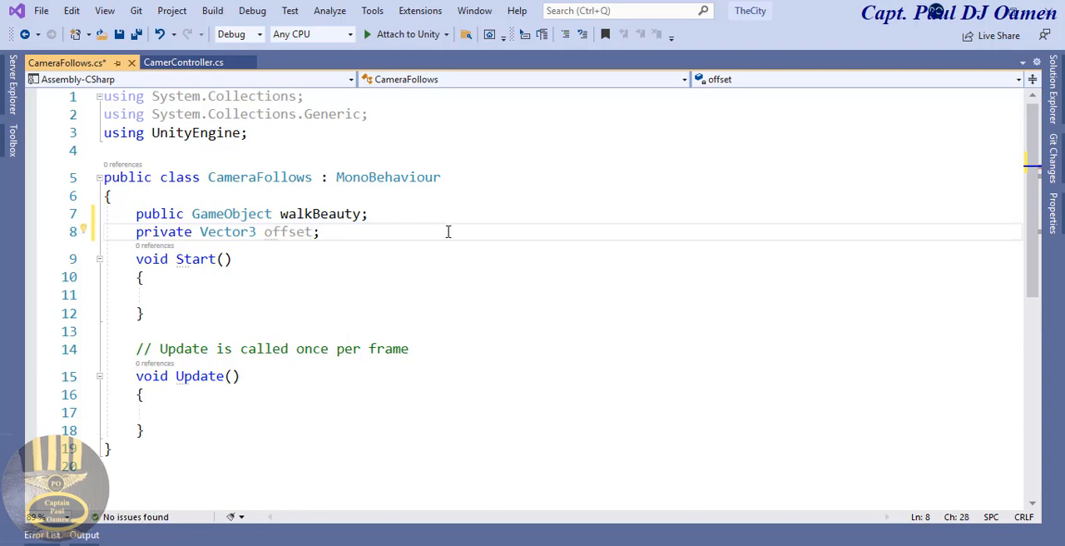
# Step: In the Start method body, begin the assignment "offset = transform.position - walkBeauty"
pyautogui.click(231, 293)
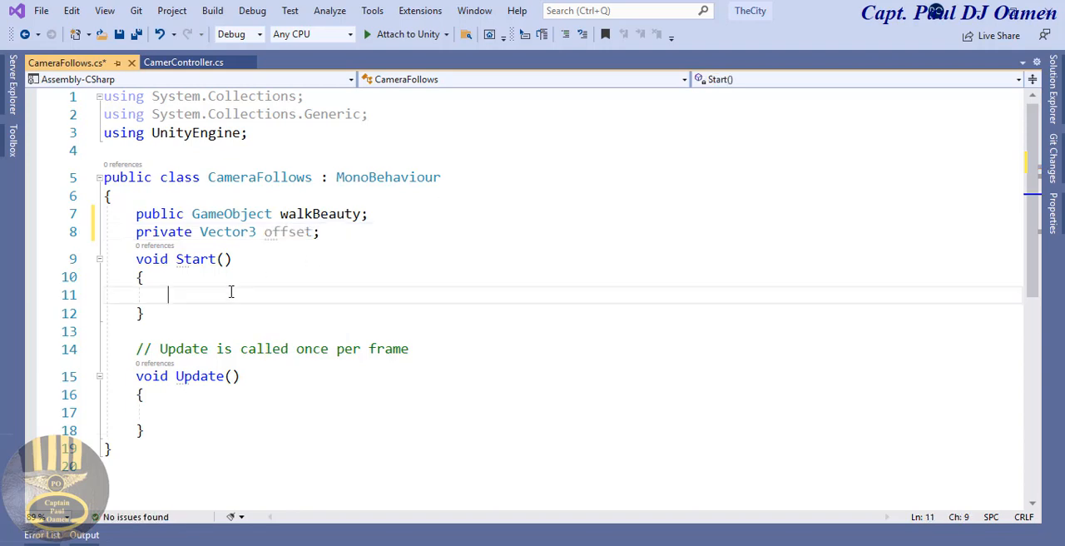
pyautogui.write('o')
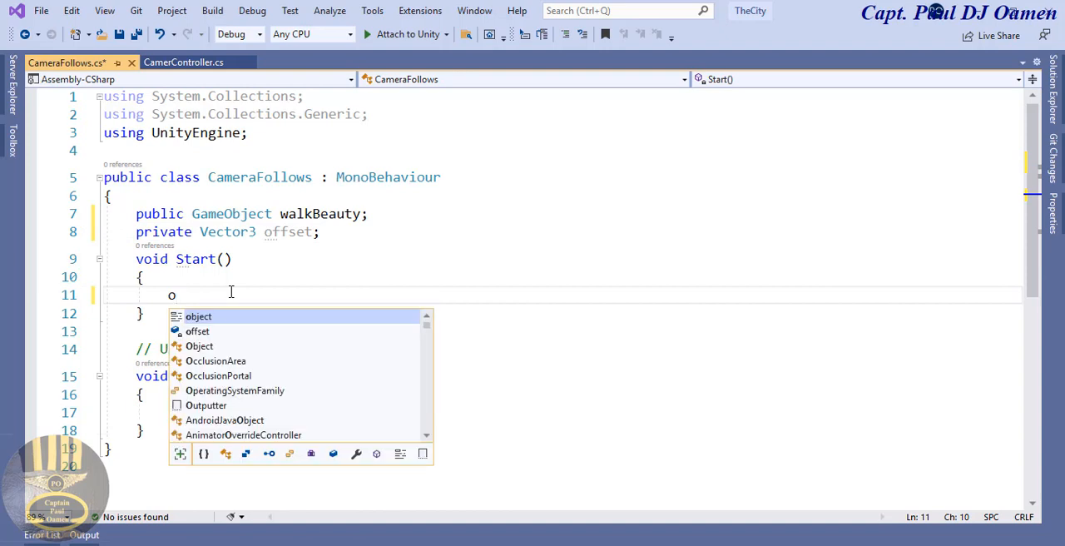
pyautogui.write('ffset ')
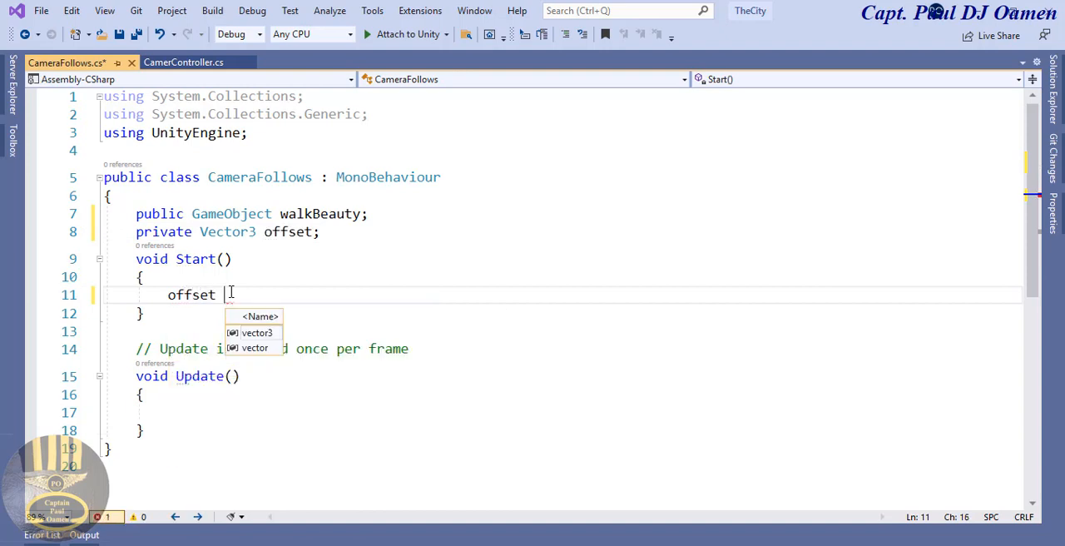
pyautogui.write('= tr')
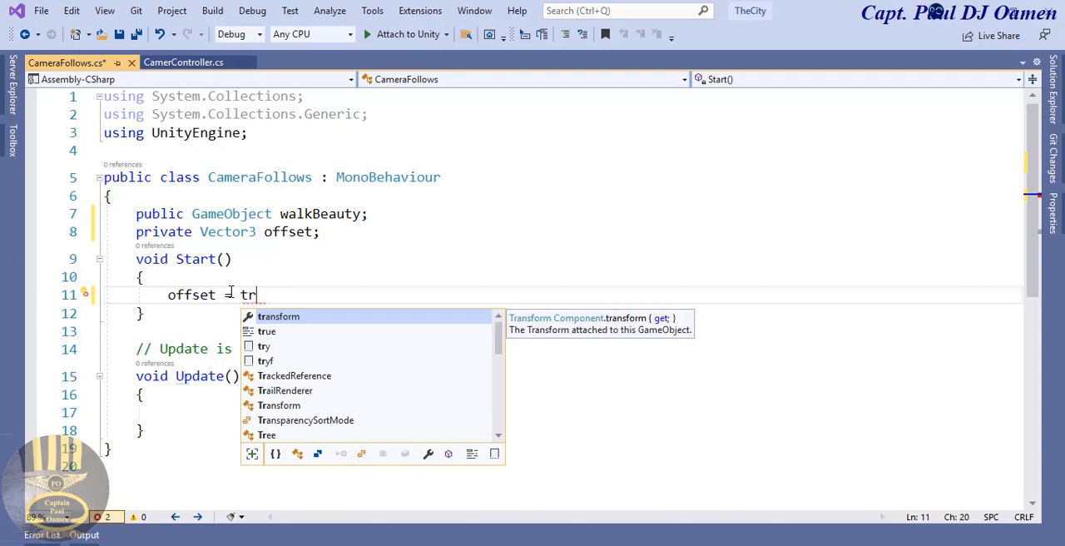
pyautogui.press('Tab')
pyautogui.write('.')
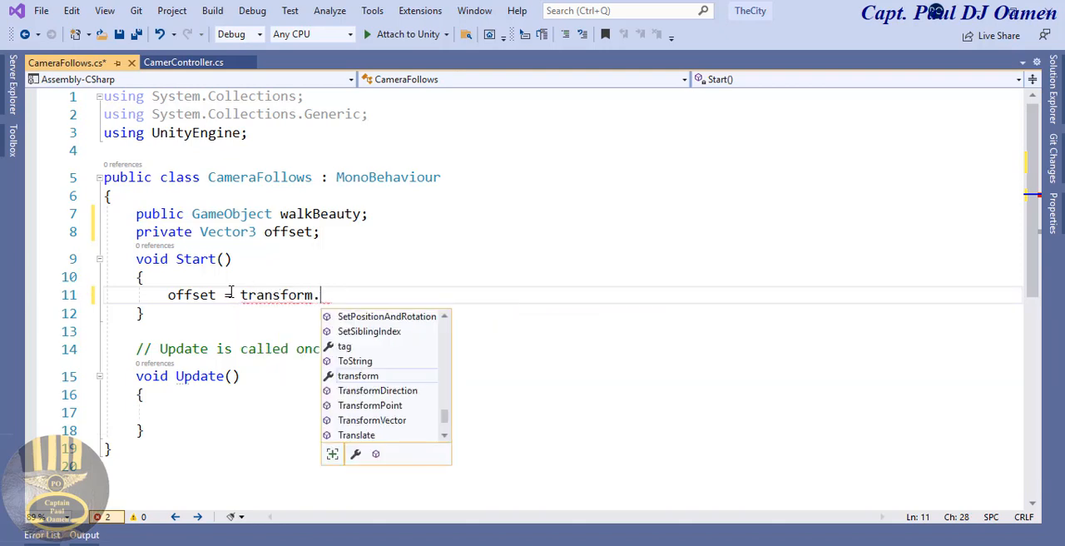
pyautogui.write('position')
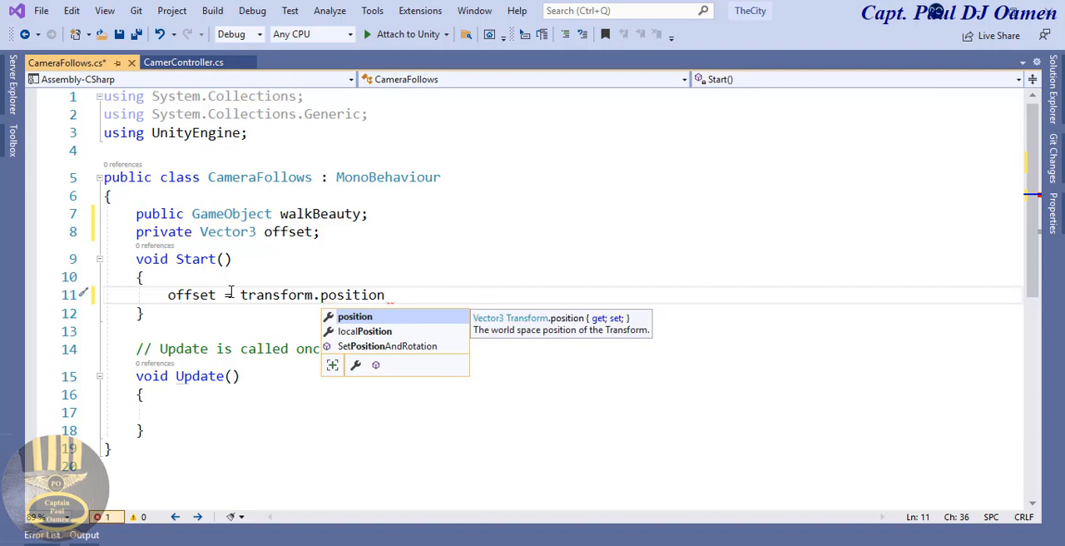
pyautogui.write(' - ')
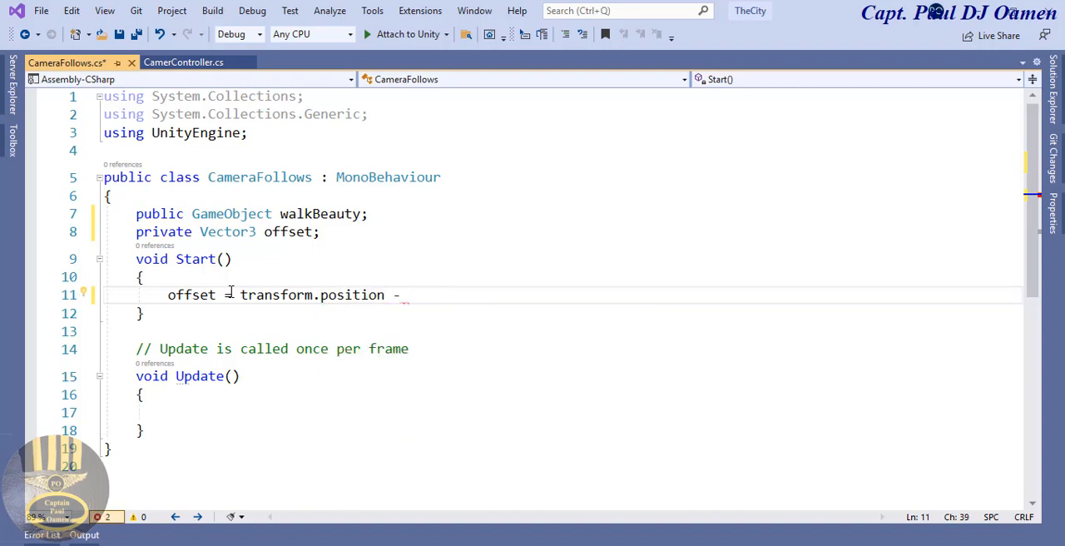
pyautogui.write('walk')
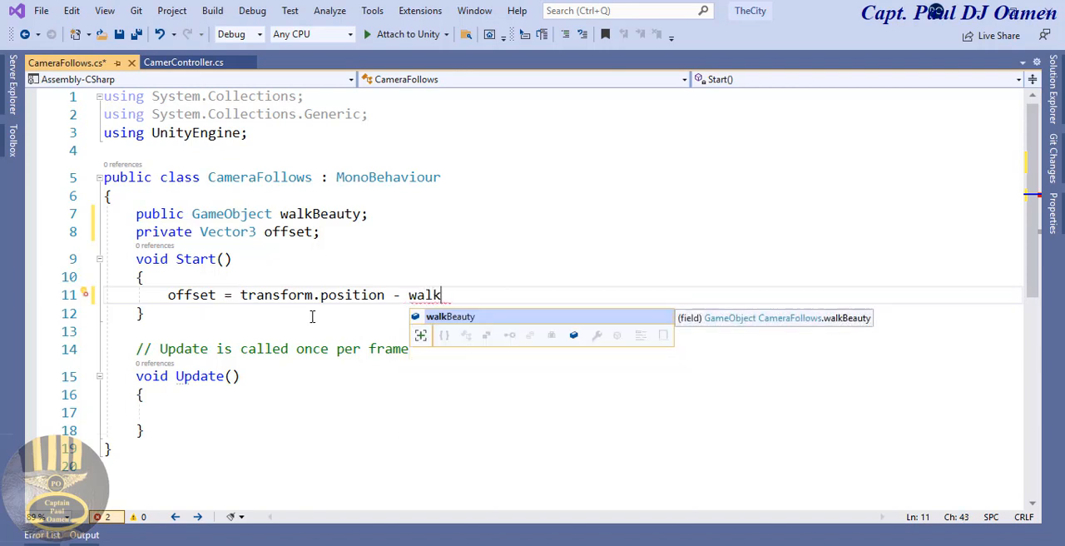
pyautogui.doubleClick(468, 321)
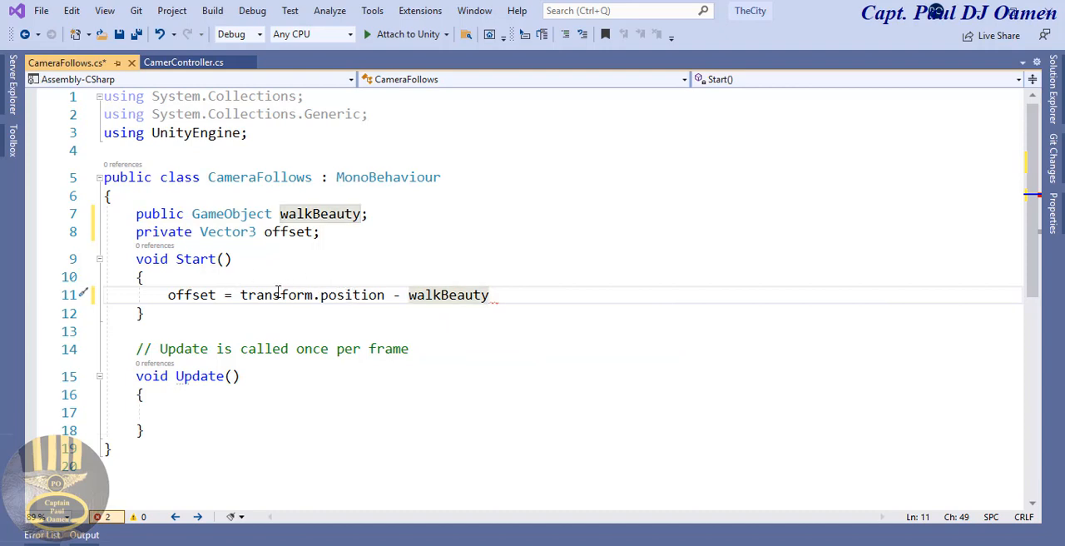
# Step: Complete the offset assignment in Start by copying transform.position after walkBeauty, so the line ends "walkBeauty.transform.position;"
pyautogui.moveTo(252, 293)
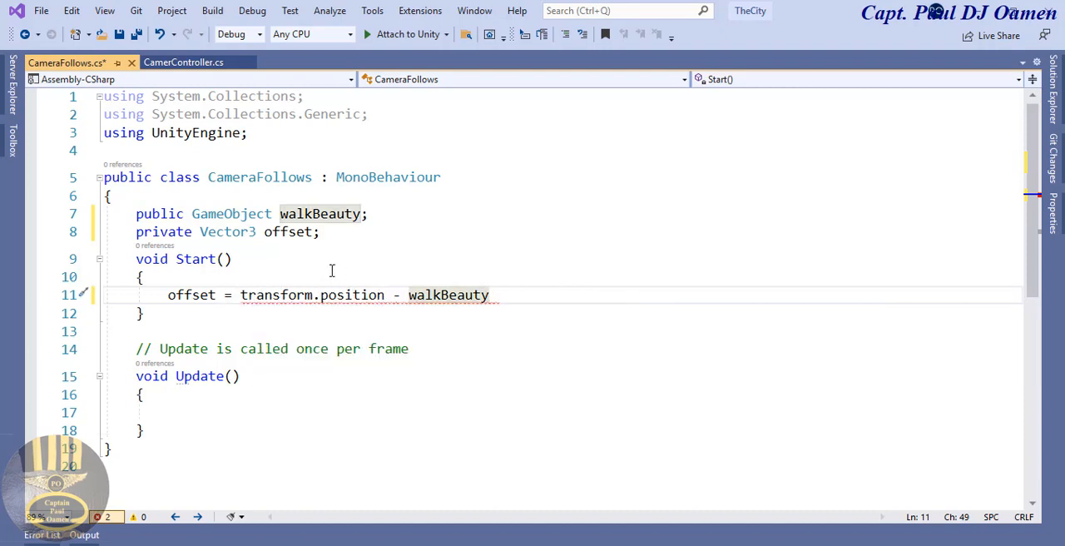
pyautogui.moveTo(241, 295); pyautogui.dragTo(385, 292)
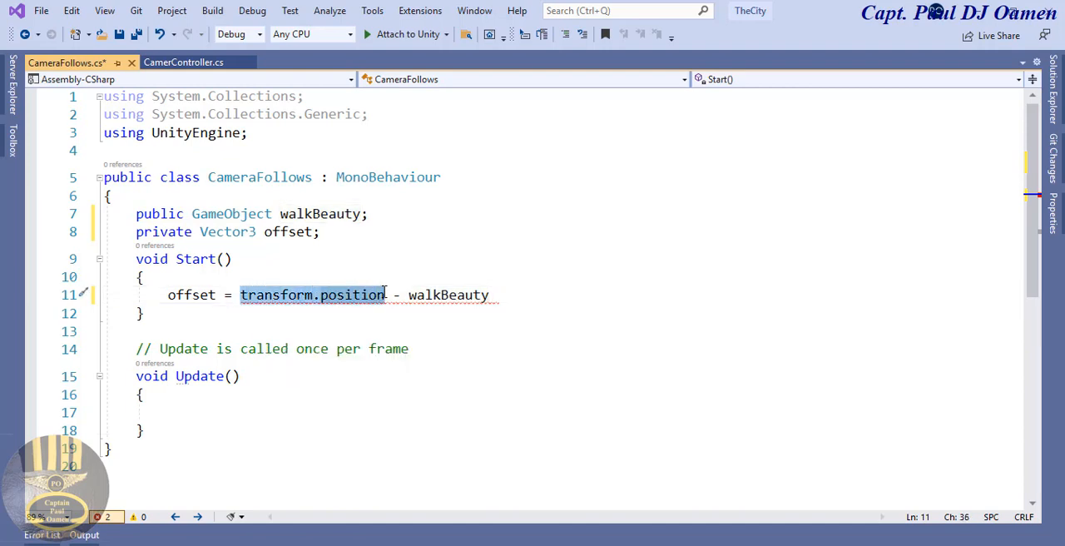
pyautogui.click(502, 294)
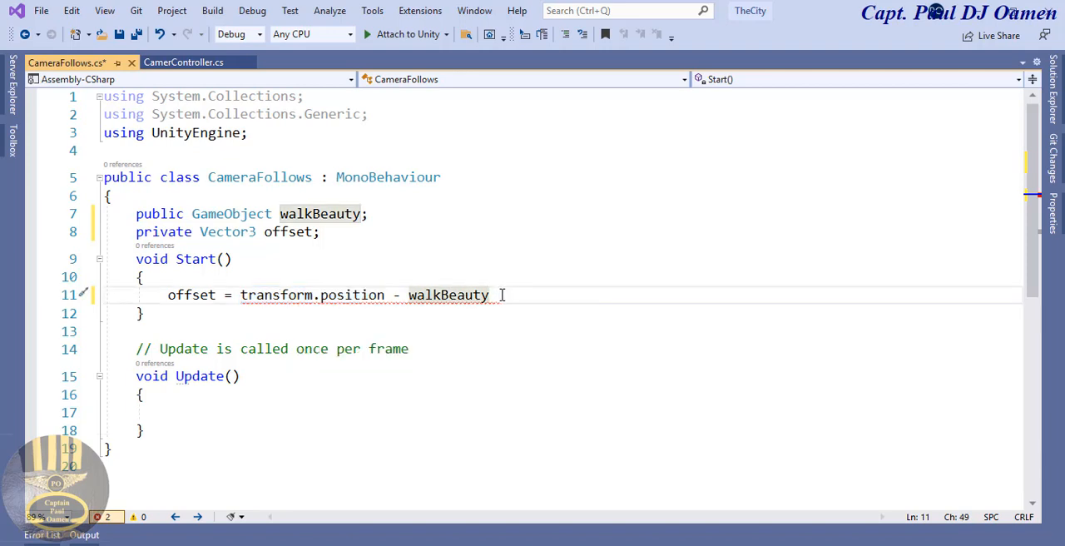
pyautogui.moveTo(385, 294); pyautogui.dragTo(241, 294)
pyautogui.hotkey('ctrl', 'c')
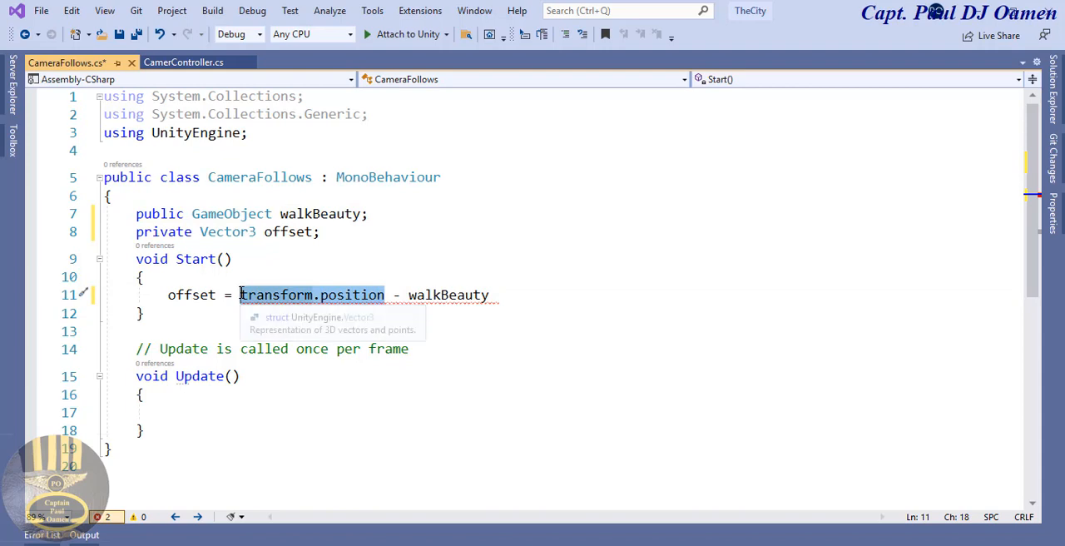
pyautogui.click(540, 298)
pyautogui.write('.')
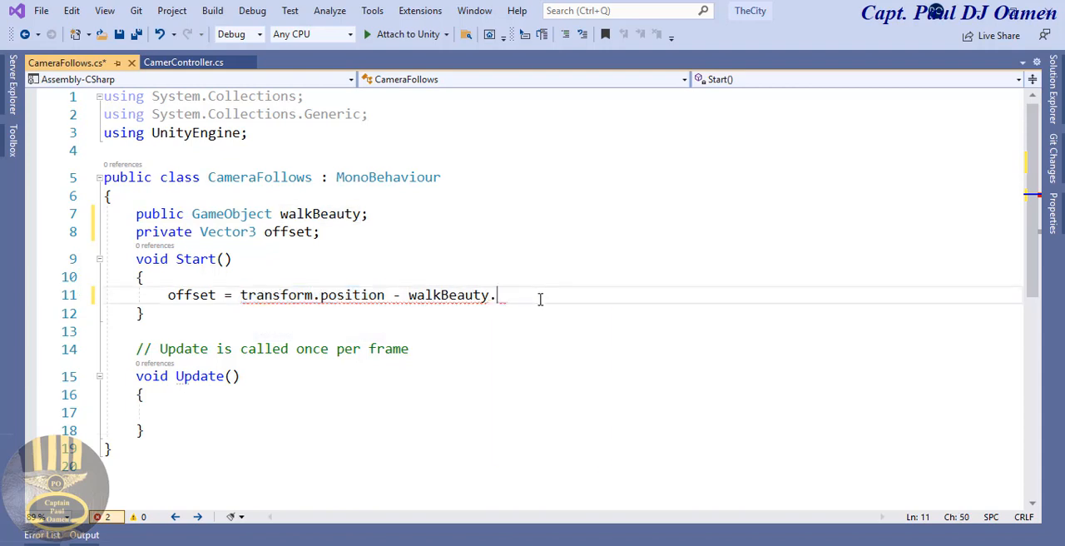
pyautogui.hotkey('ctrl', 'v')
pyautogui.write(';')
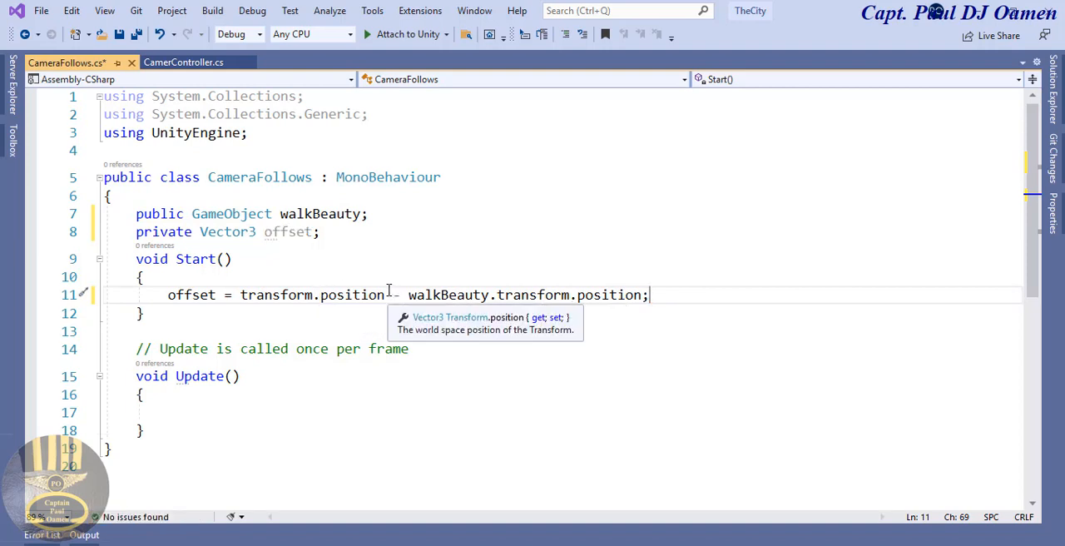
pyautogui.moveTo(384, 296); pyautogui.dragTo(240, 295)
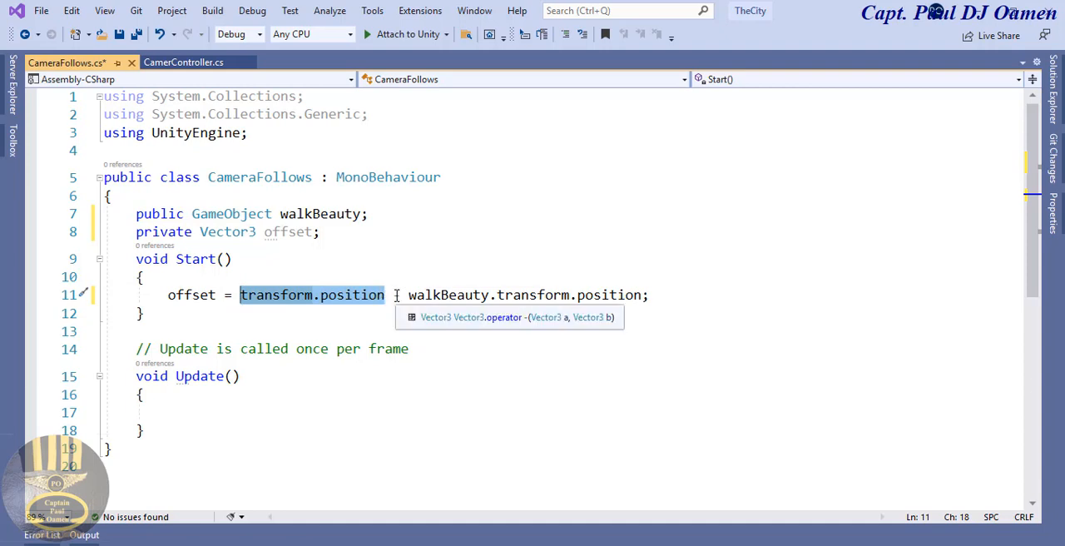
pyautogui.moveTo(384, 295); pyautogui.dragTo(234, 296)
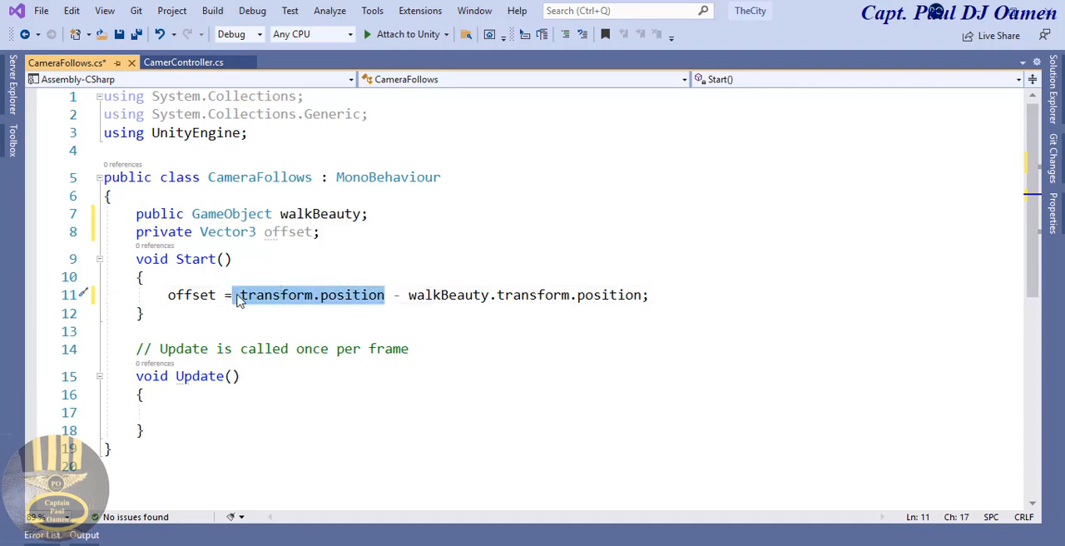
pyautogui.moveTo(649, 296); pyautogui.dragTo(414, 301)
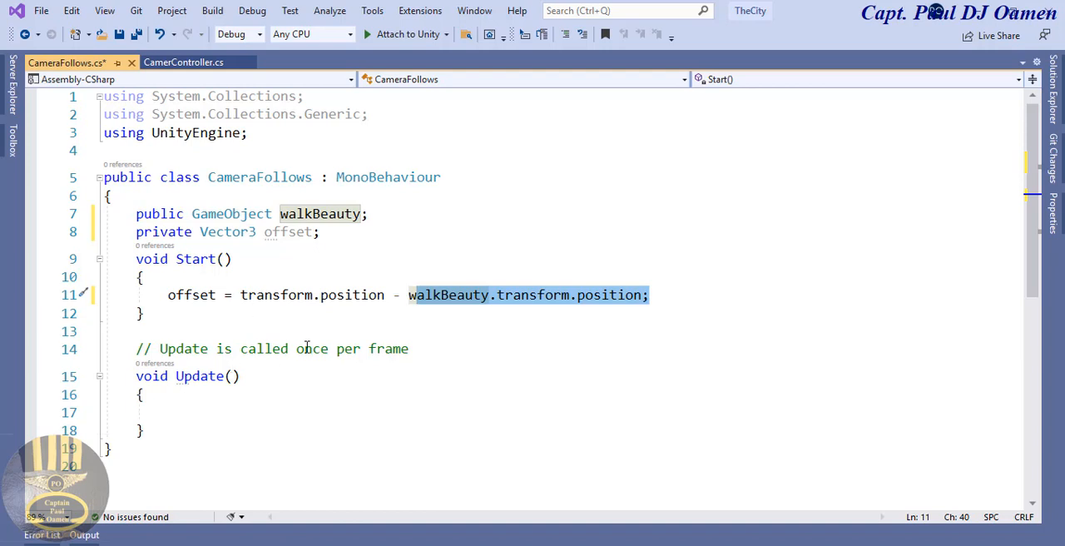
# Step: Delete the comment above the Update method and rename the method to LateUpdate
pyautogui.moveTo(419, 346); pyautogui.dragTo(131, 340)
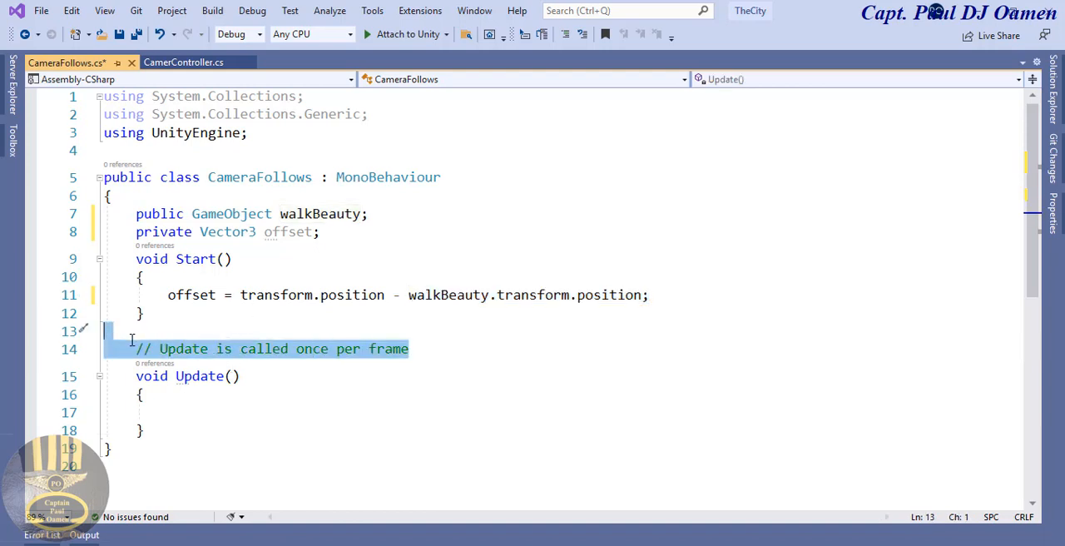
pyautogui.press('Delete')
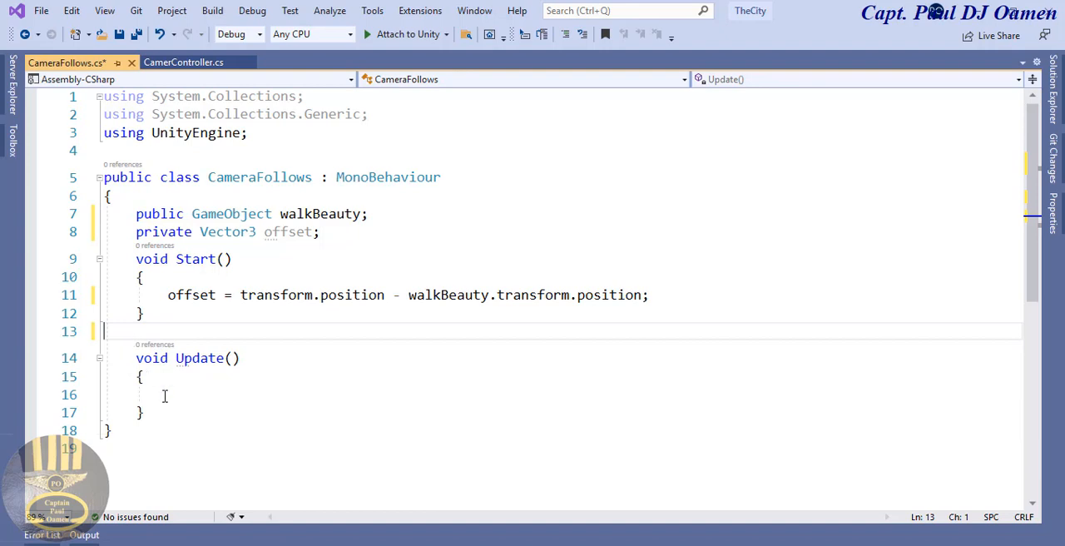
pyautogui.click(177, 359)
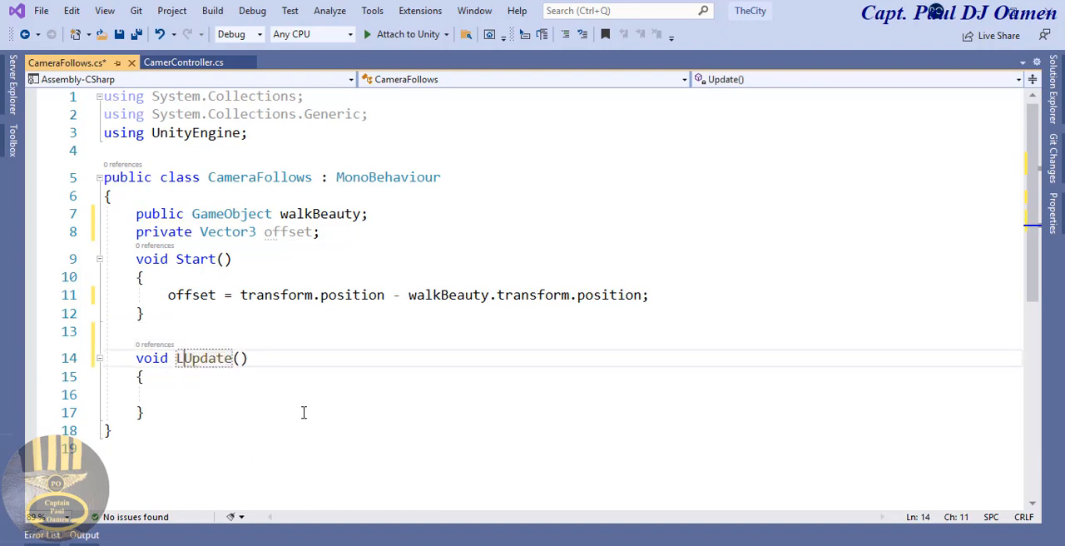
pyautogui.write('Late')
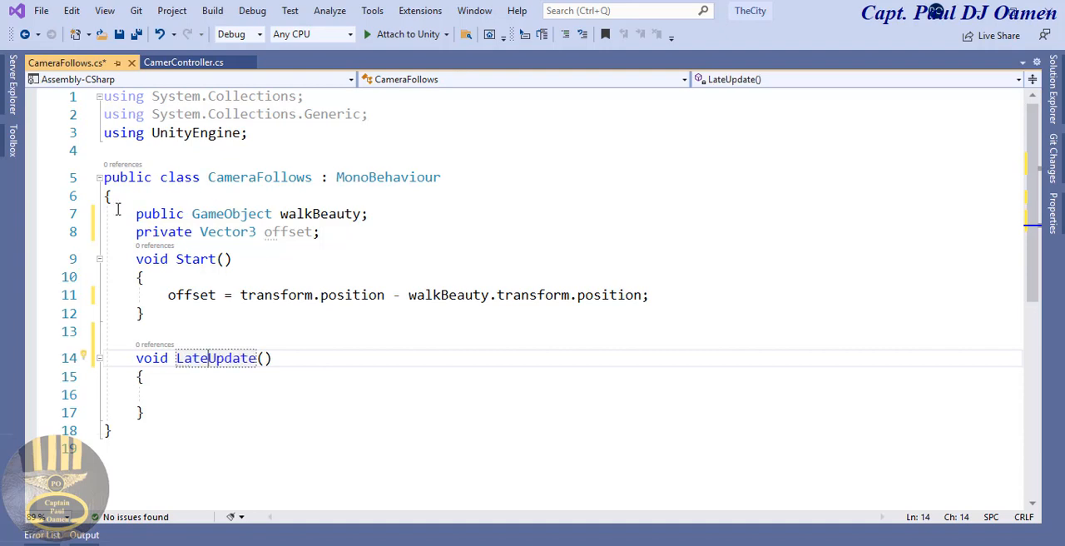
# Step: In the LateUpdate body, enter "transform.position = walkBeauty.transform.position" by reusing the expressions from the Start method
pyautogui.click(200, 396)
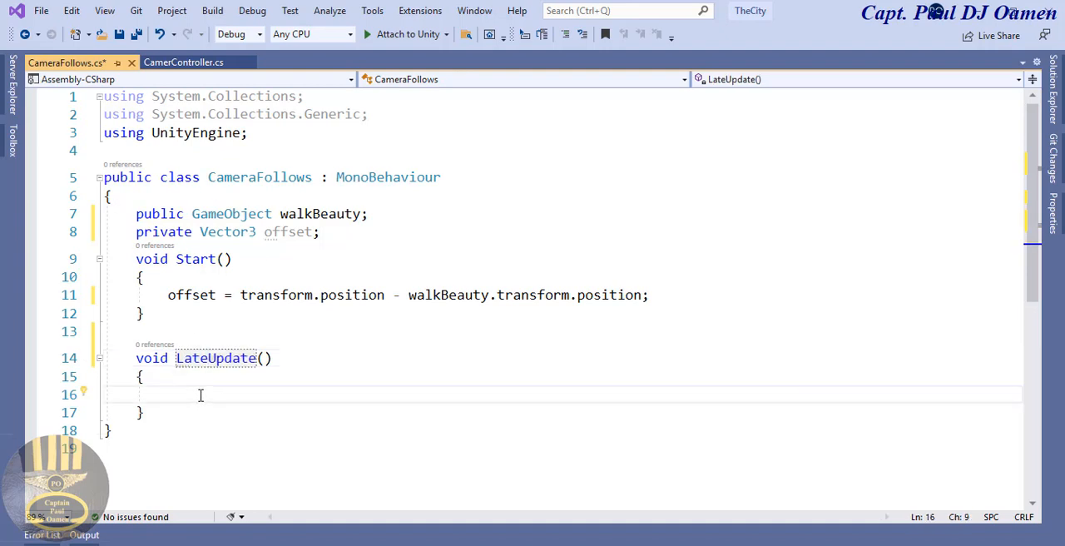
pyautogui.moveTo(392, 296); pyautogui.dragTo(239, 298)
pyautogui.hotkey('ctrl', 'c')
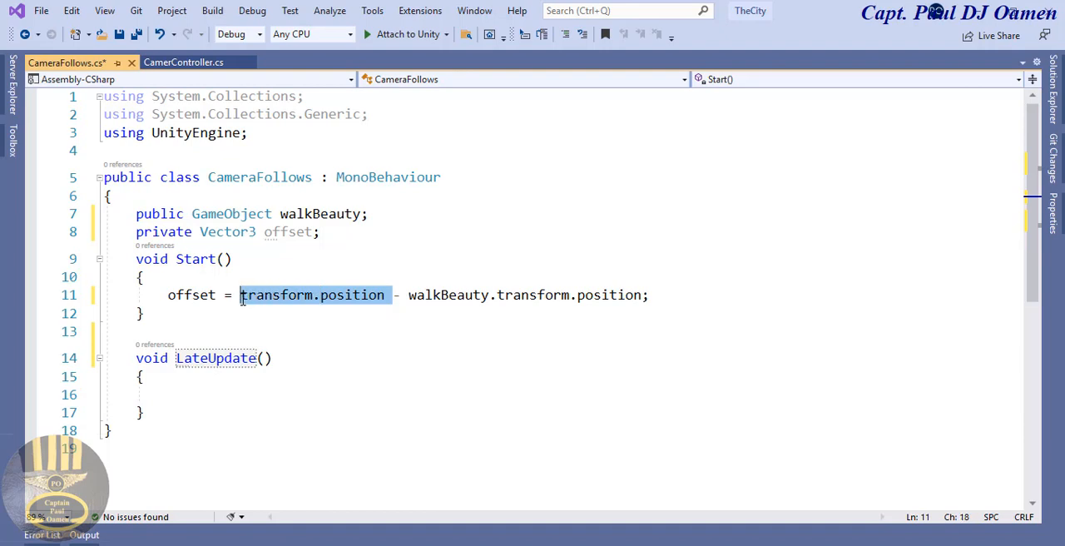
pyautogui.click(188, 395)
pyautogui.hotkey('ctrl', 'v')
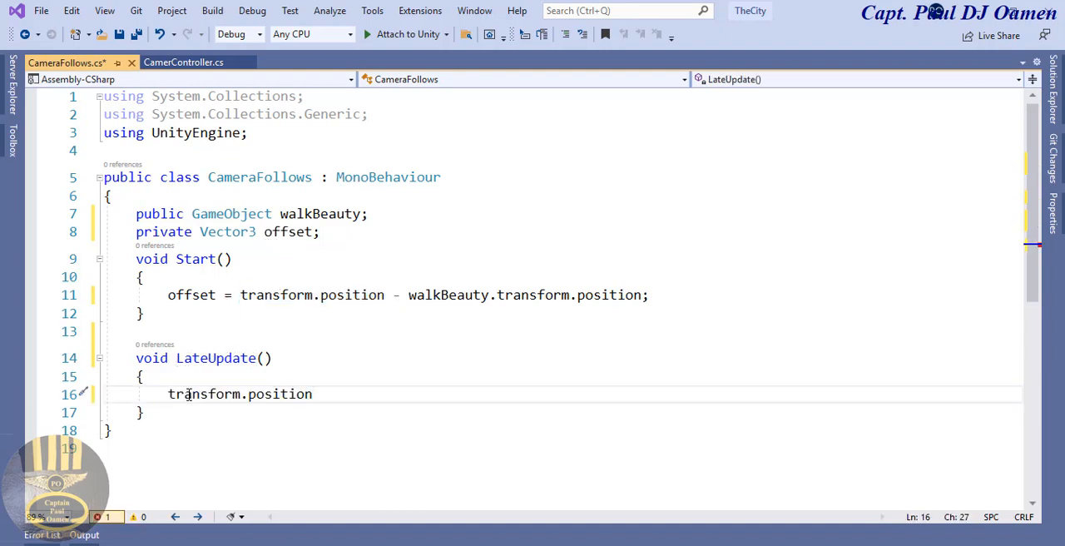
pyautogui.write('=')
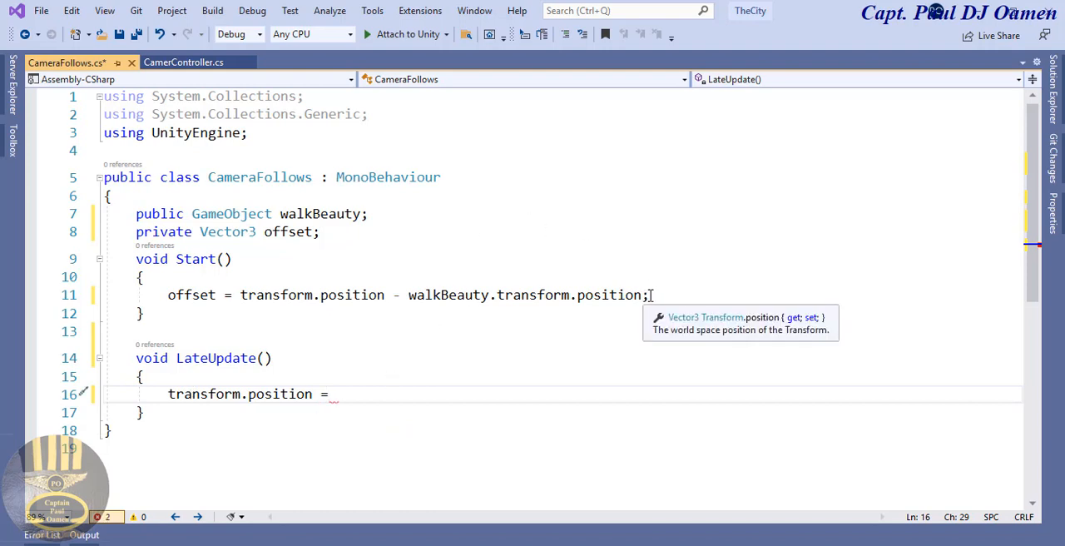
pyautogui.moveTo(646, 295); pyautogui.dragTo(408, 296)
pyautogui.hotkey('ctrl', 'c')
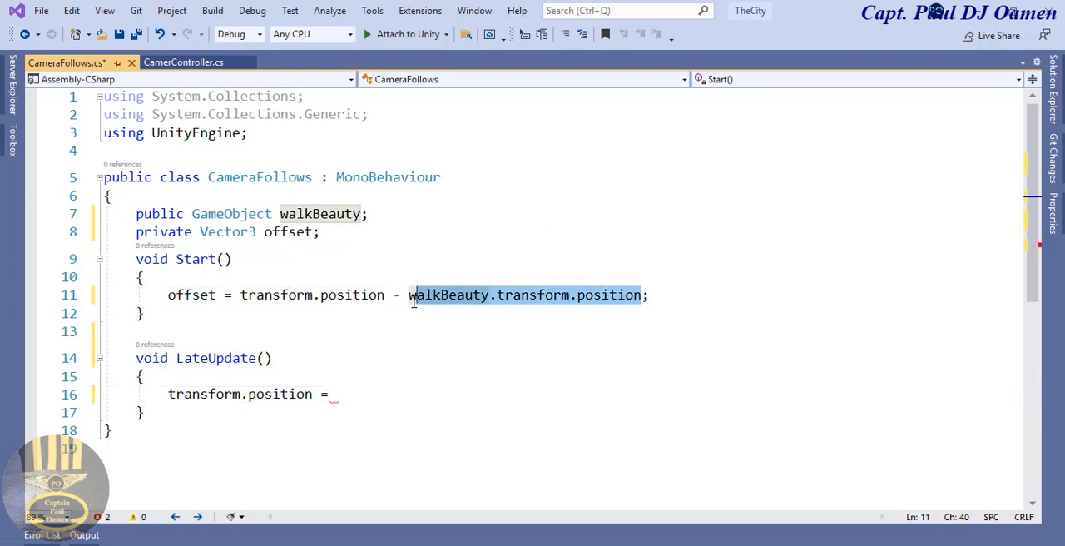
pyautogui.click(397, 398)
pyautogui.hotkey('ctrl', 'v')
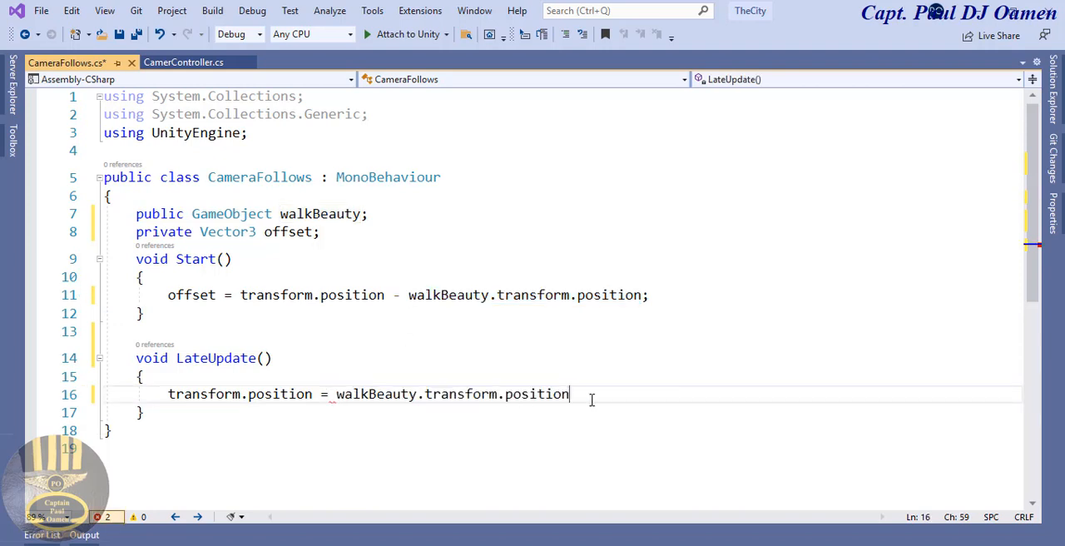
# Step: Append "+ offset;" to the transform.position assignment in LateUpdate and save the CameraFollows script
pyautogui.write('+')
pyautogui.moveTo(215, 294); pyautogui.dragTo(166, 294)
pyautogui.hotkey('ctrl', 'c')
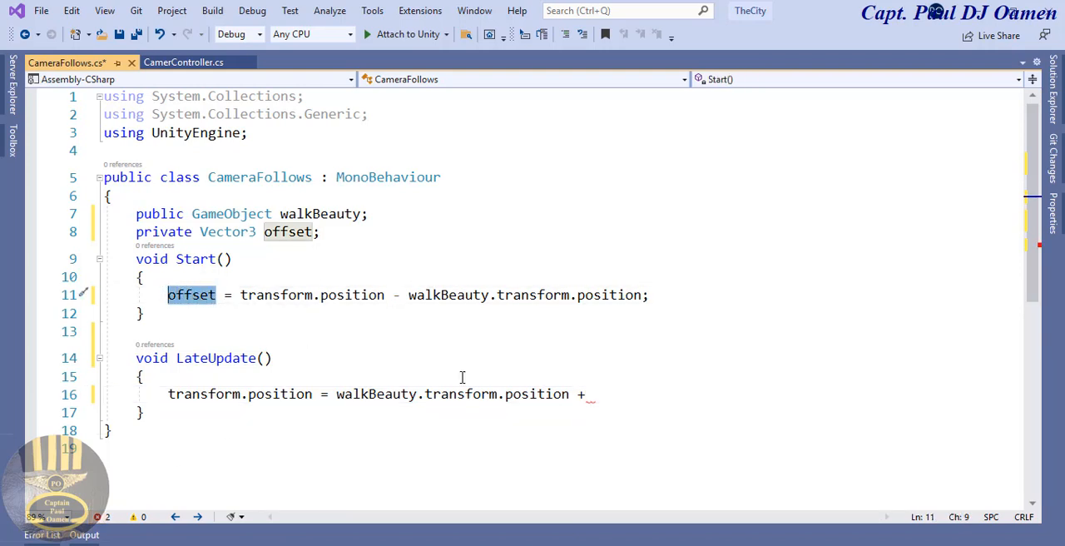
pyautogui.click(617, 396)
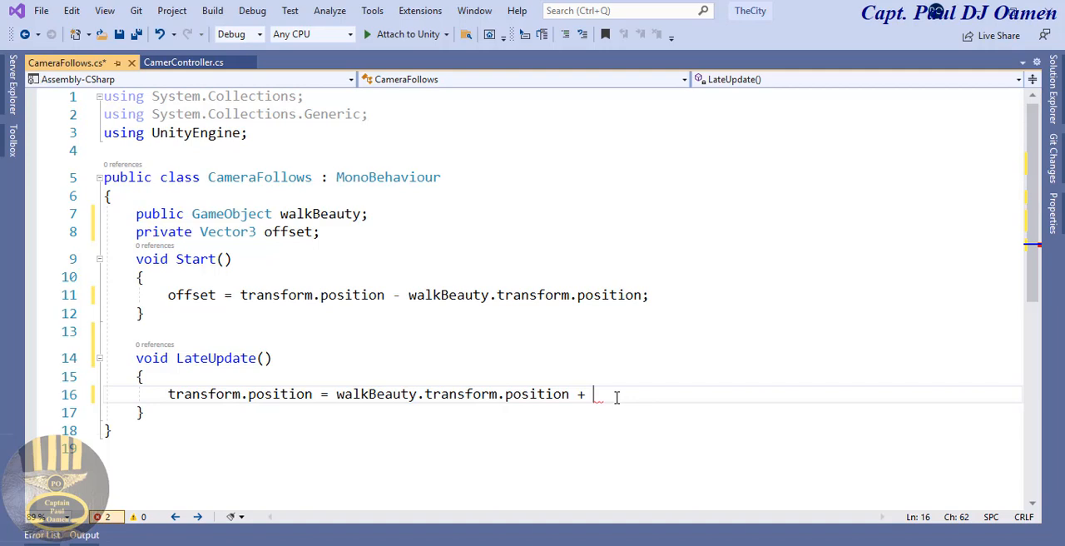
pyautogui.hotkey('ctrl', 'v')
pyautogui.write(';')
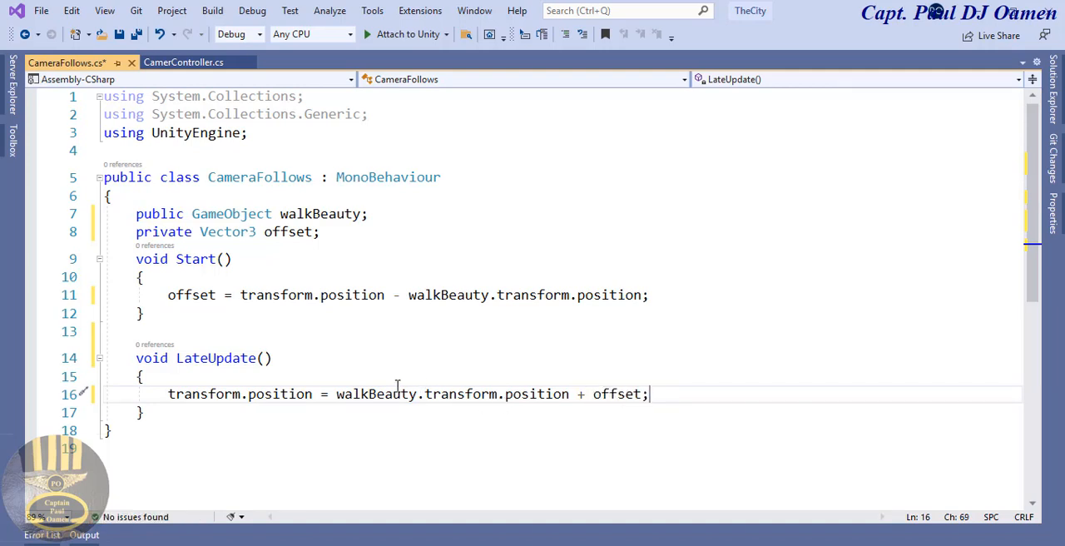
pyautogui.moveTo(409, 391)
pyautogui.click(121, 37)
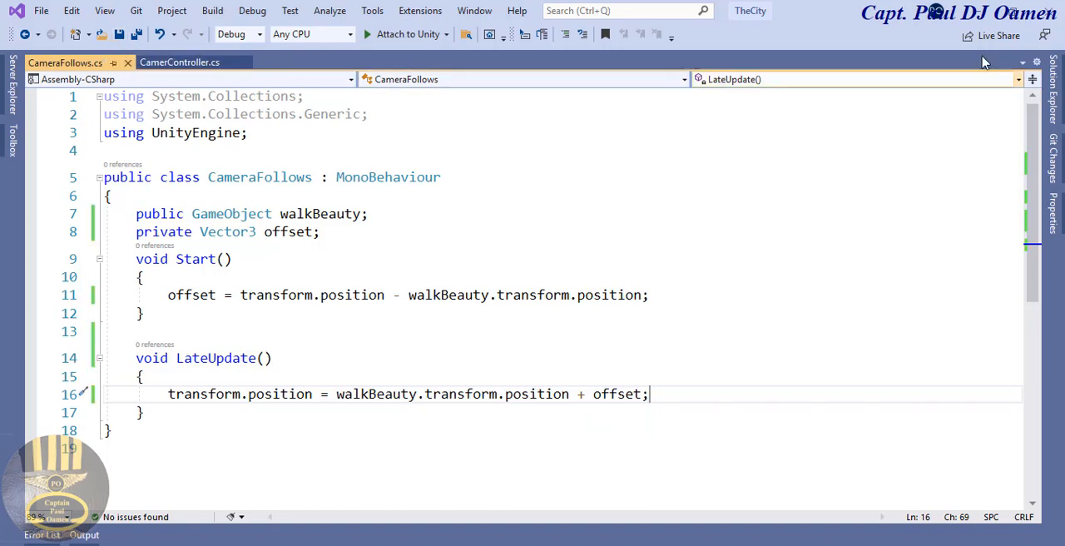
# Step: Switch back to Unity and attach the CameraFollows script from the Beauty folder to the Main Camera
pyautogui.click(987, 10)
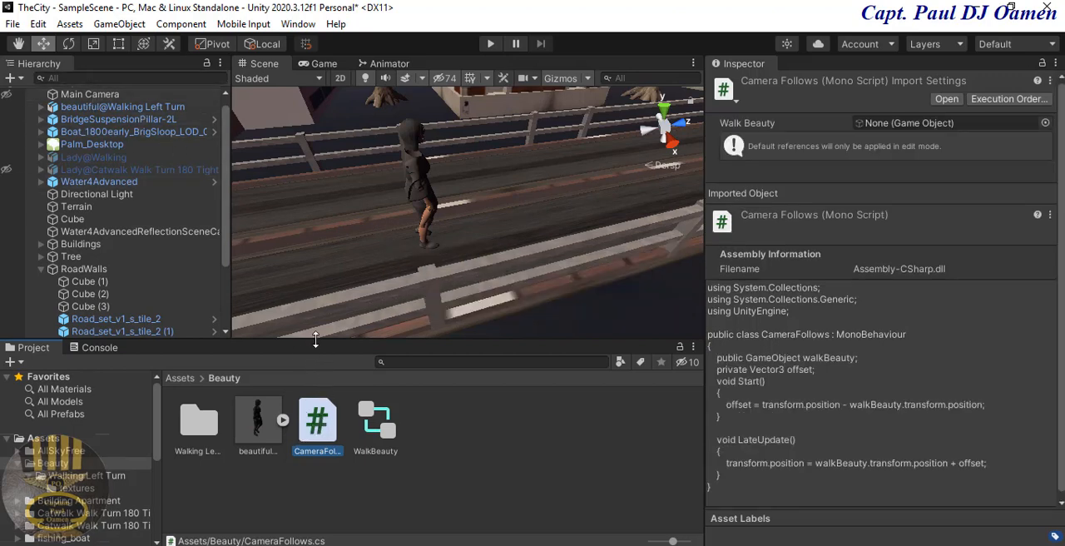
pyautogui.moveTo(319, 407); pyautogui.dragTo(94, 97)
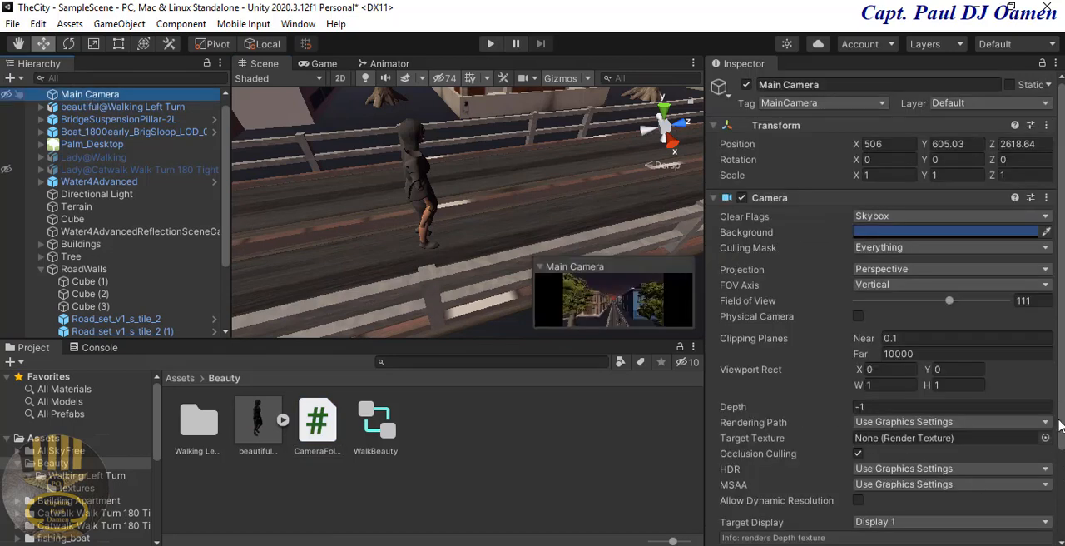
pyautogui.moveTo(1061, 410); pyautogui.dragTo(1061, 496)
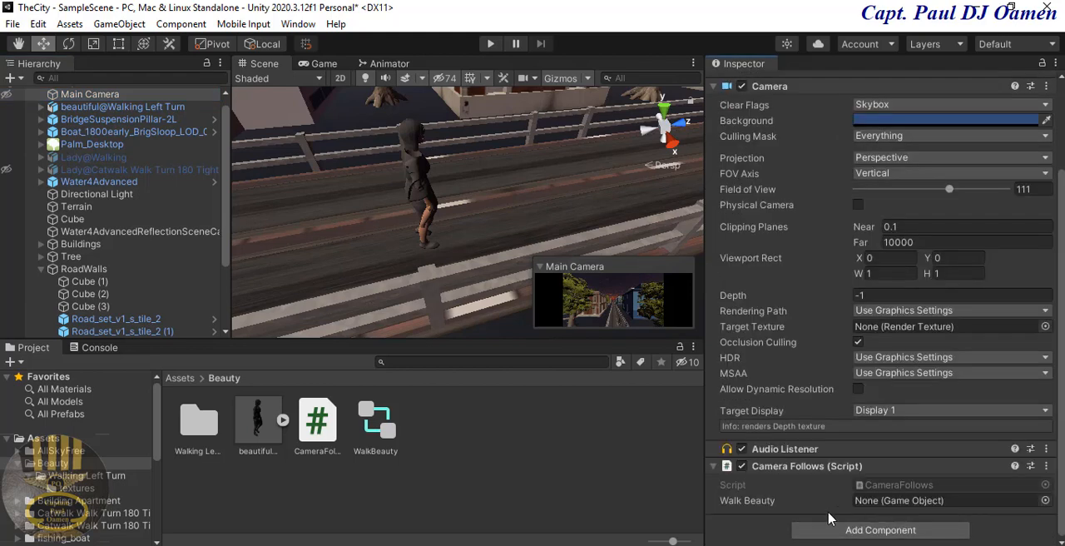
# Step: Assign beautiful@Walking Left Turn to the Camera Follows script's Walk Beauty field and test the scene in play mode
pyautogui.click(721, 503)
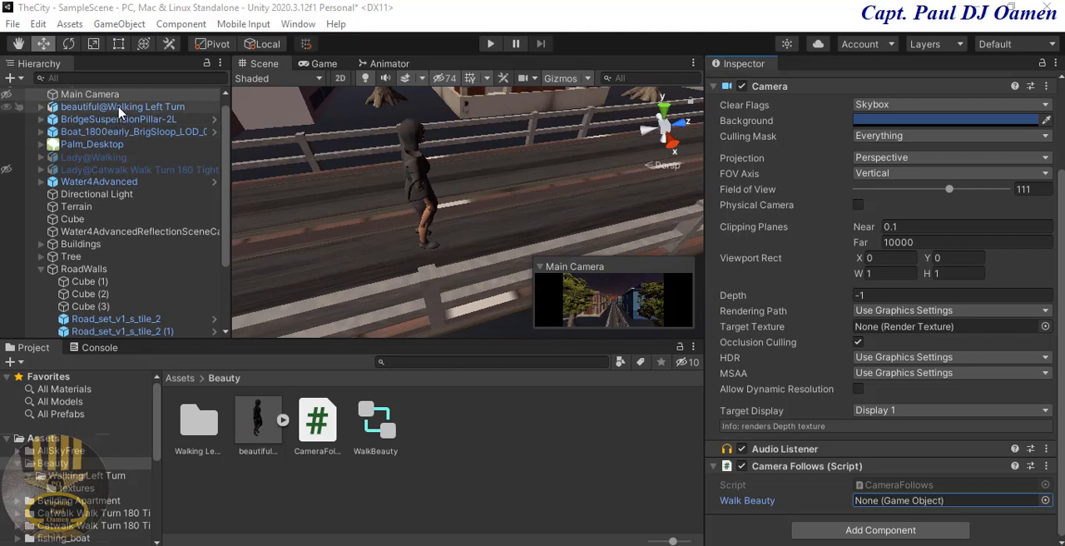
pyautogui.moveTo(121, 112); pyautogui.dragTo(877, 507)
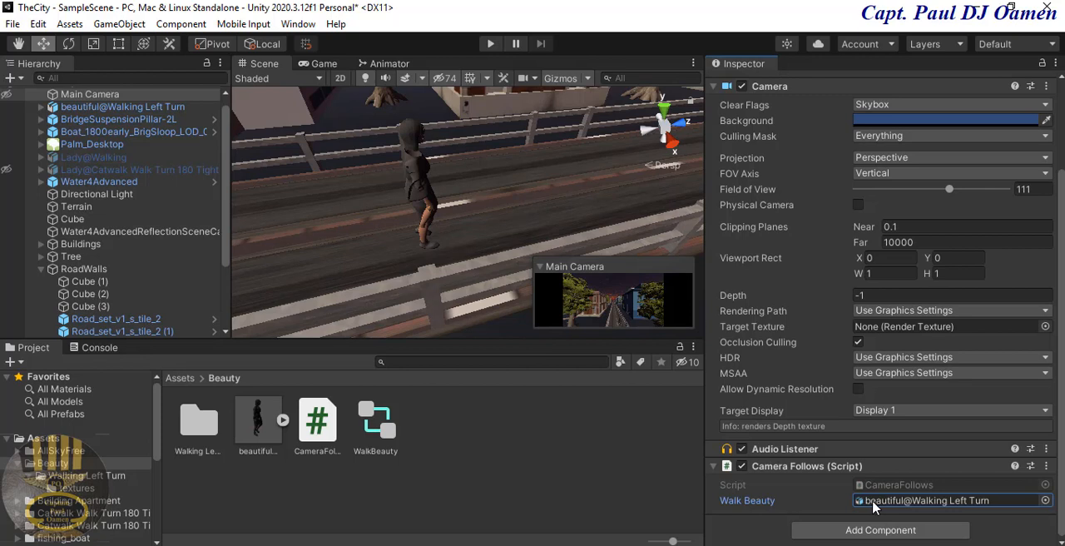
pyautogui.click(490, 46)
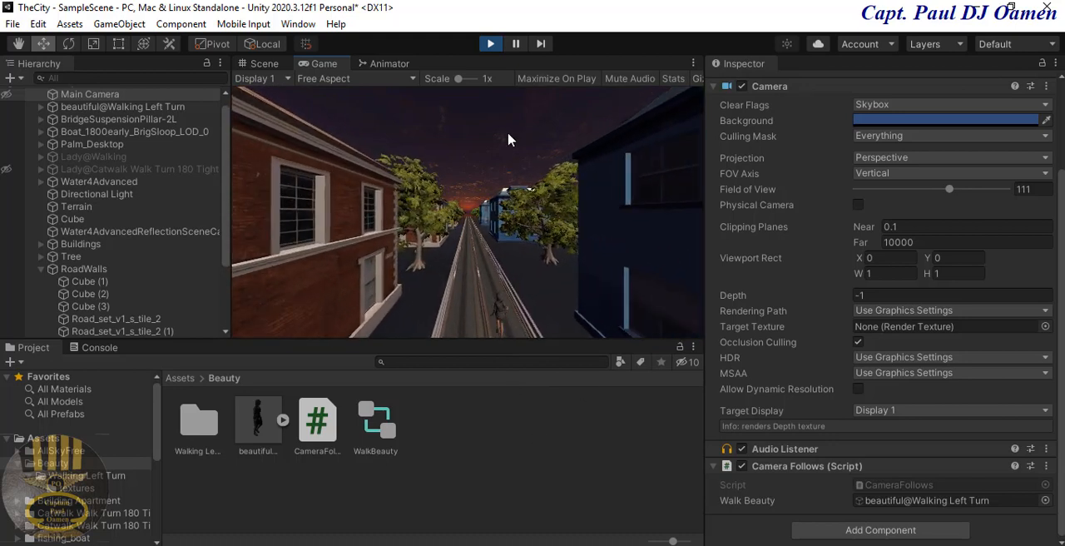
pyautogui.click(491, 44)
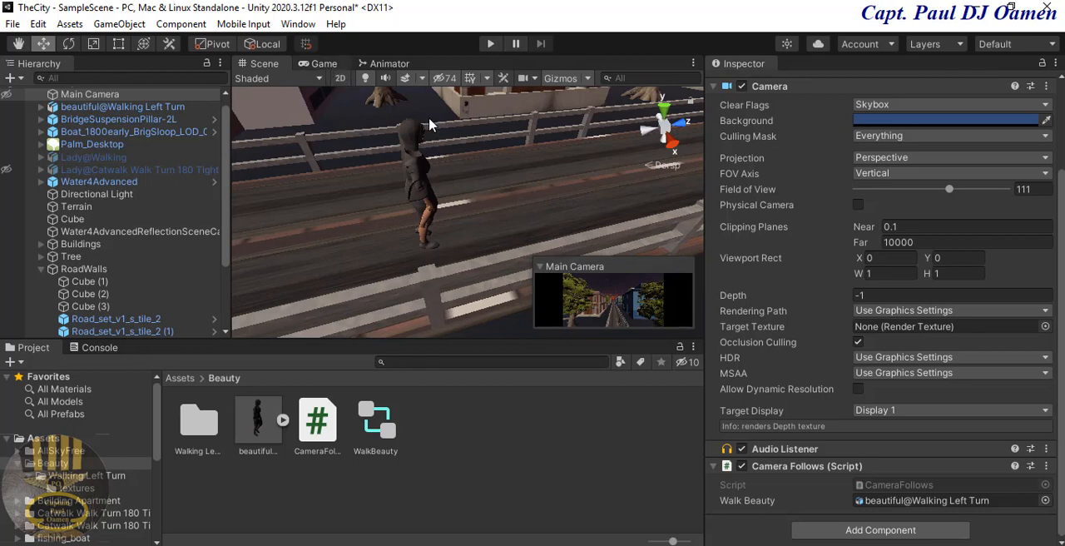
# Step: Set the walking character's Y rotation to 180 and test the scene in play mode
pyautogui.click(418, 169)
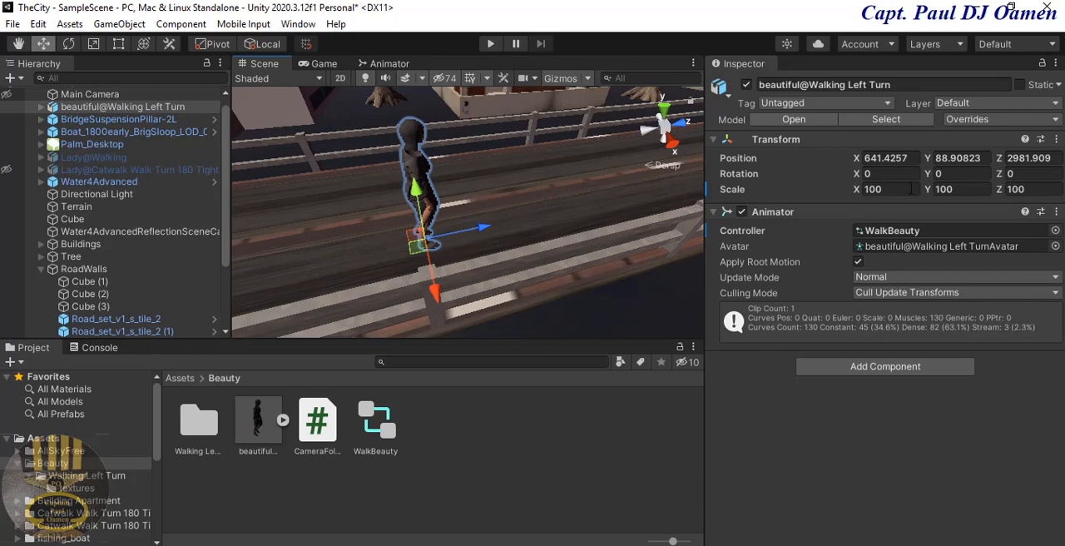
pyautogui.click(957, 175)
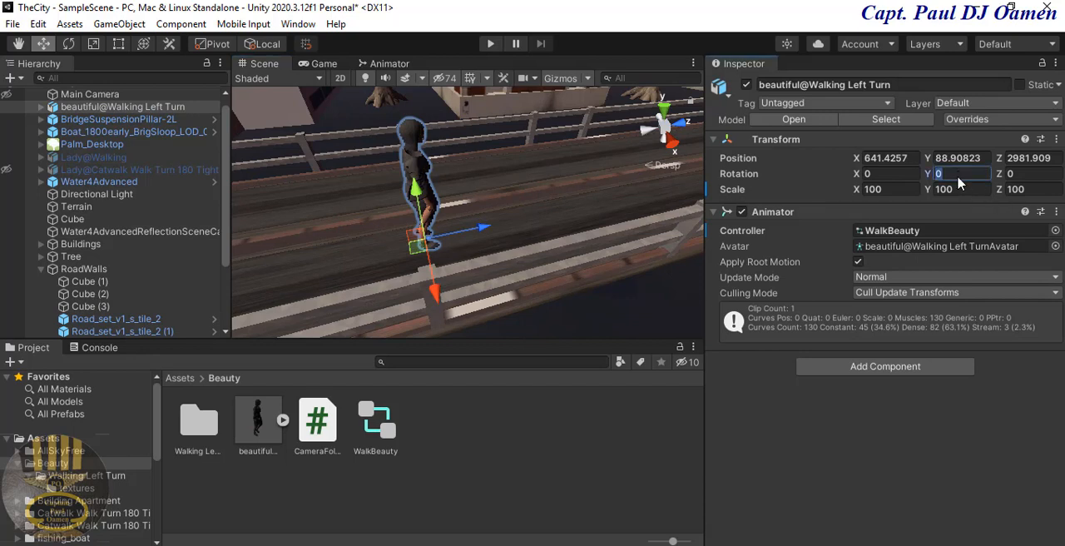
pyautogui.write('180')
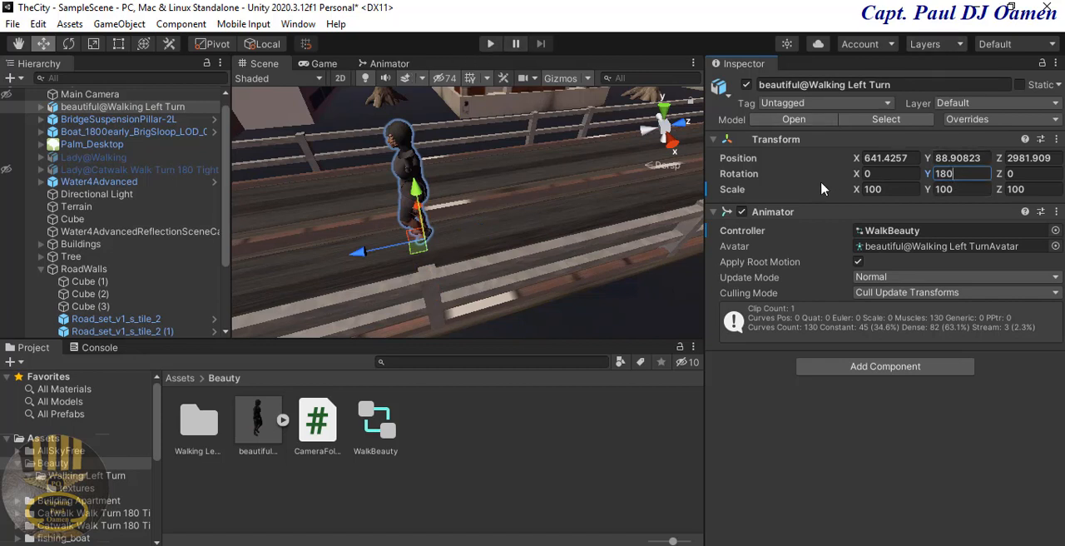
pyautogui.click(490, 44)
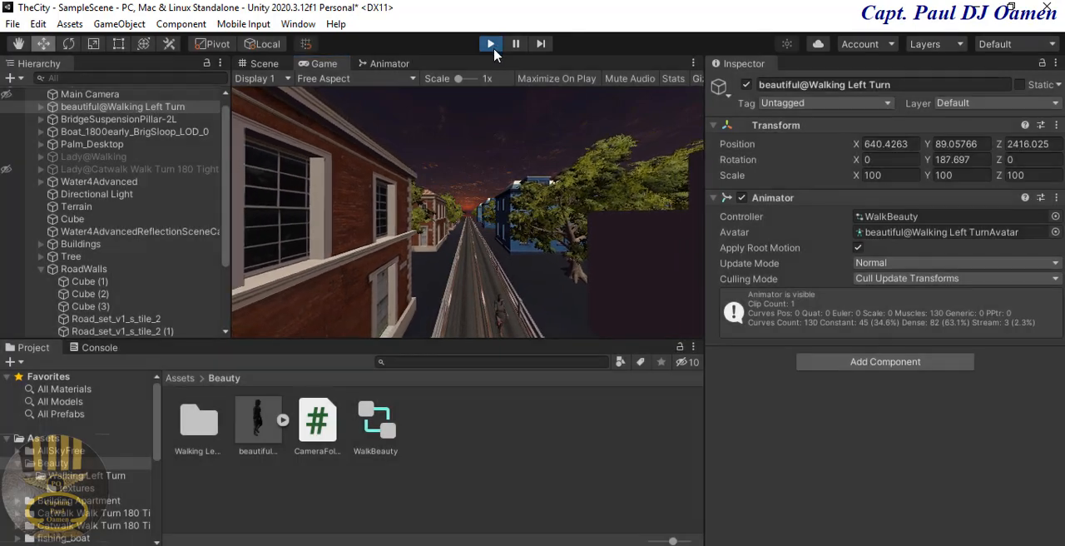
pyautogui.click(491, 44)
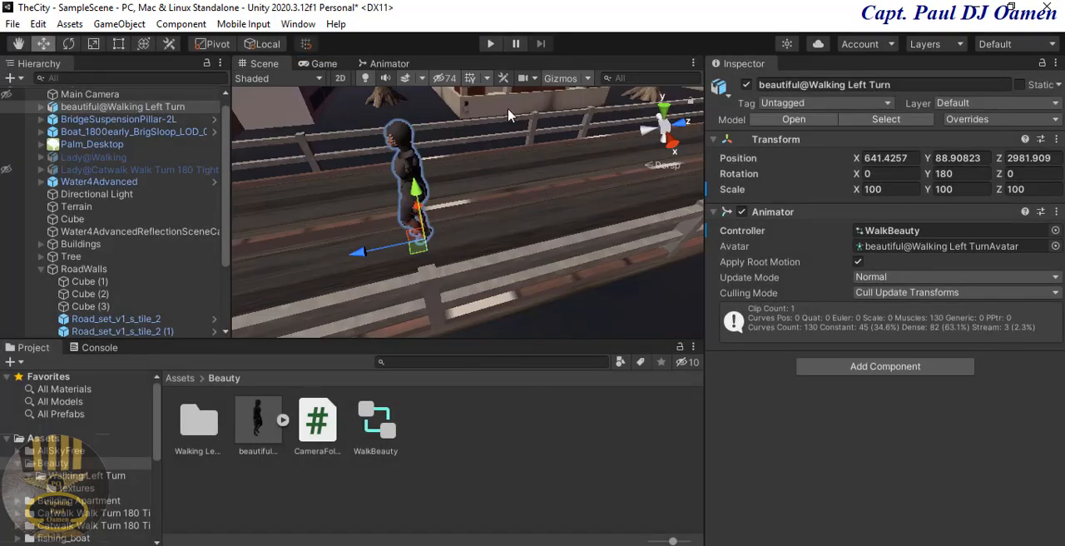
# Step: Enable Maximize On Play for the Game view and run the scene
pyautogui.click(322, 64)
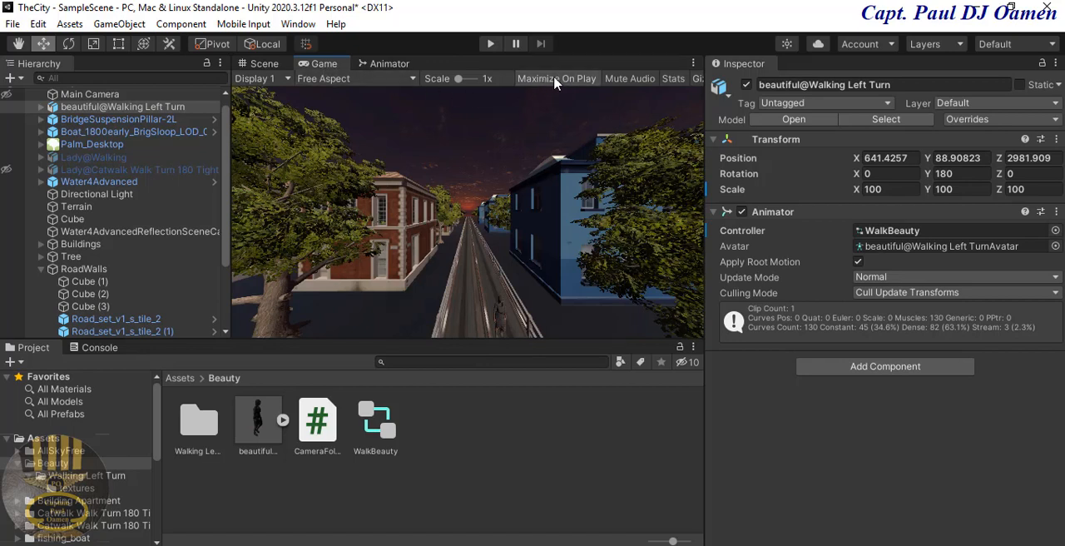
pyautogui.click(491, 44)
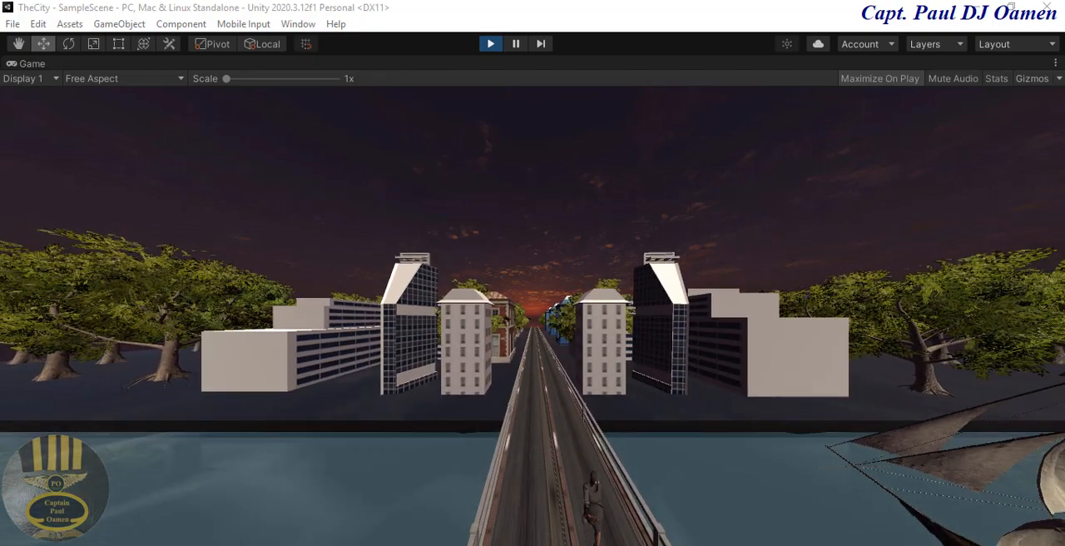
# Step: Stop play mode, set the walking character's Y rotation to 0, and run the scene again
pyautogui.click(490, 45)
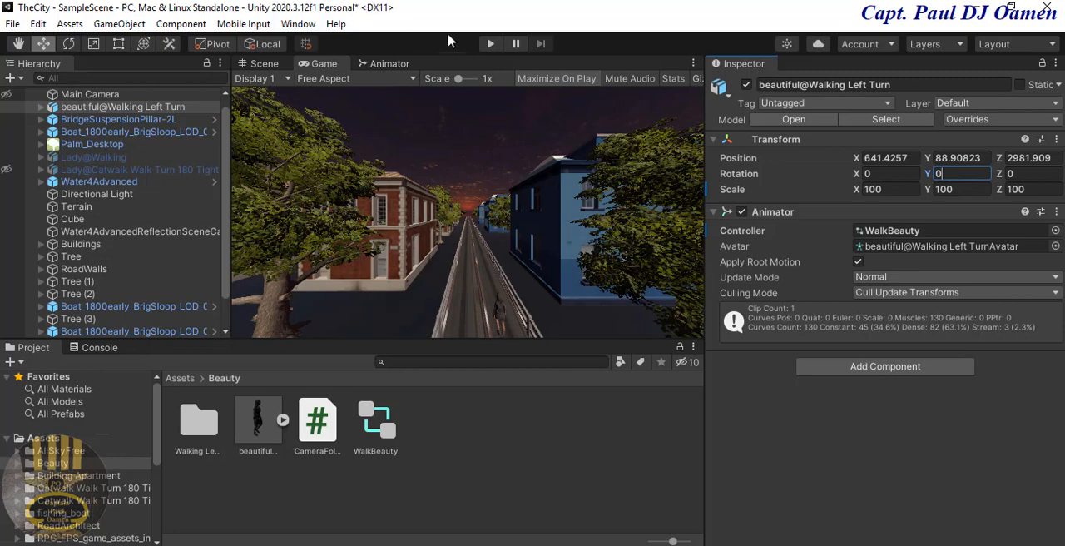
pyautogui.click(491, 45)
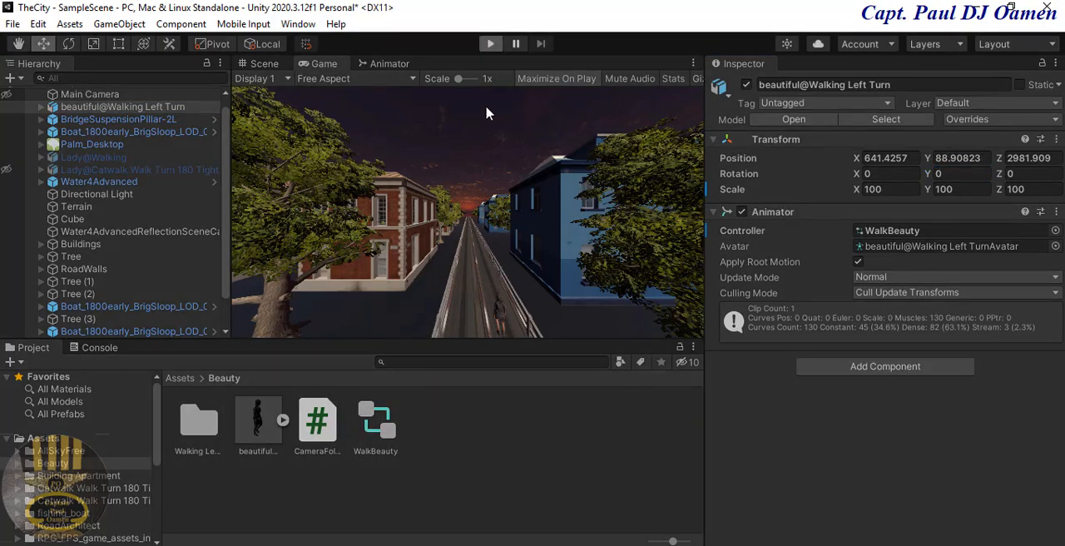
pyautogui.click(490, 46)
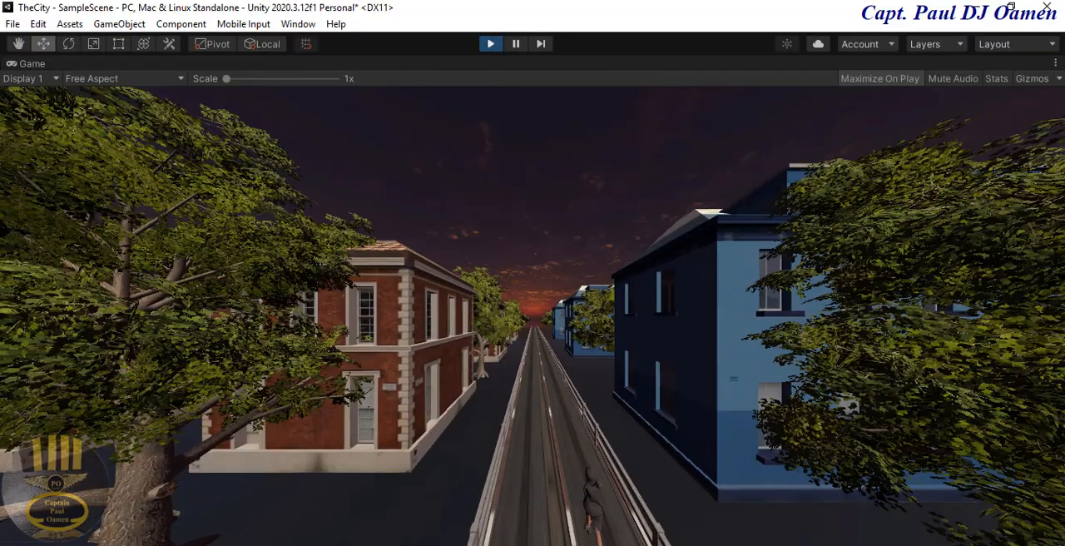